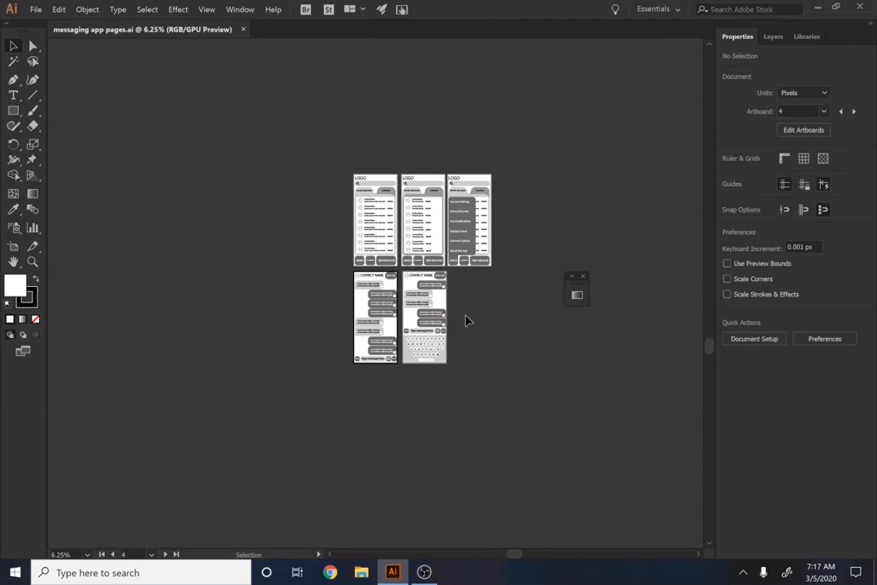
Duplicate the artboard 04 chat page with its artwork to the empty space right of artboard 05
scroll(466, 320, up, 2)
scroll(472, 310, up, 2)
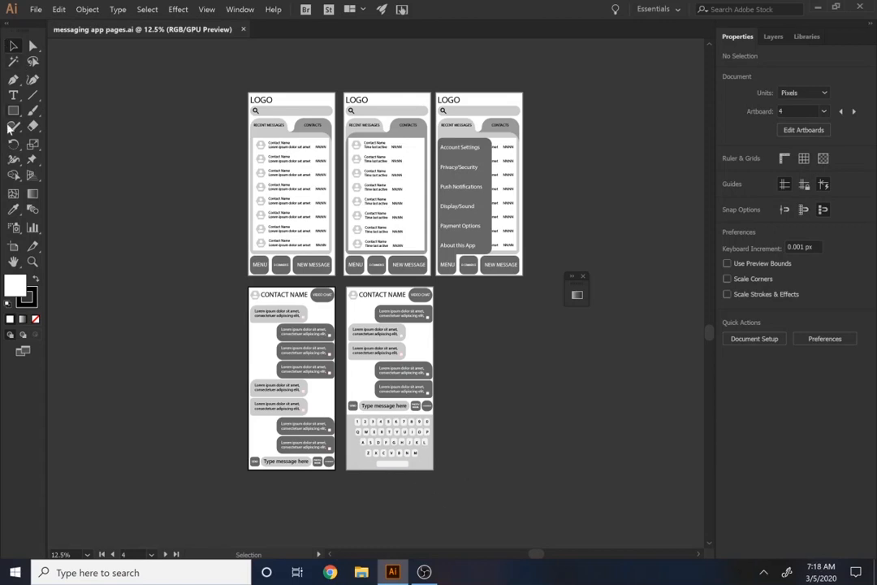
key(shift+o)
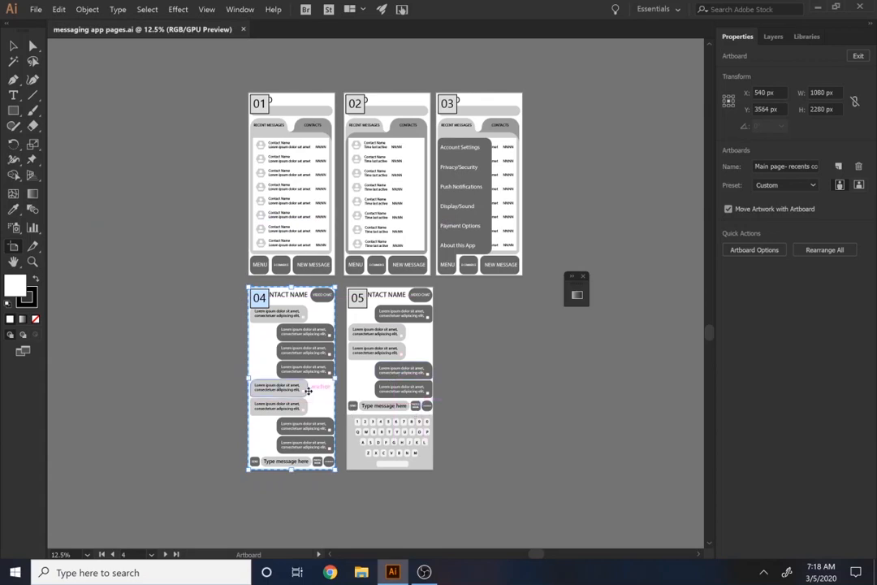
key(ctrl+minus)
key(ctrl+minus)
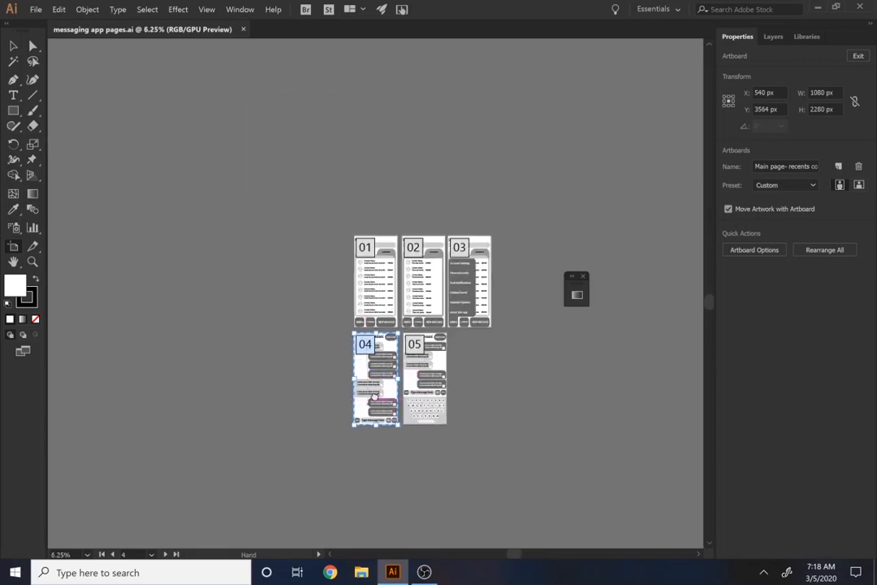
drag(378, 404, 536, 342)
scroll(317, 301, up, 3)
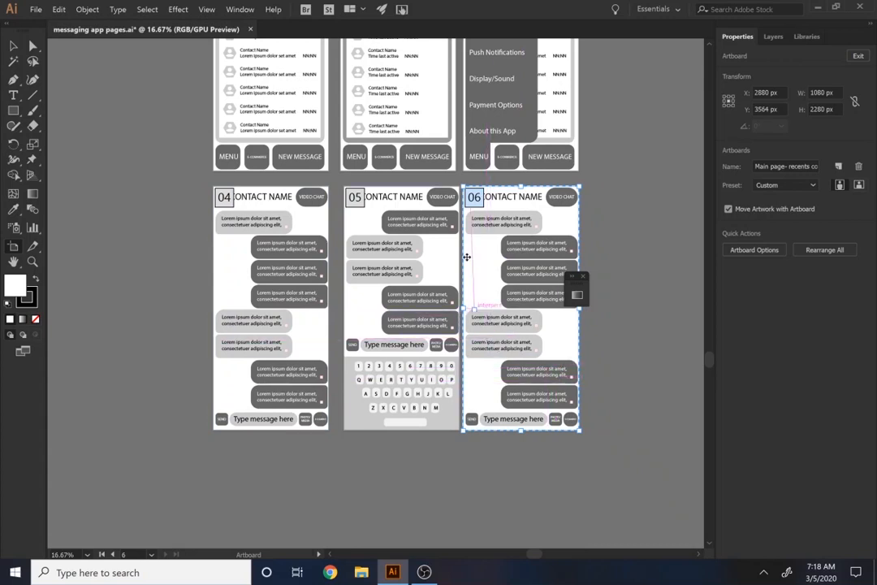
Delete all the message bubbles from the duplicated chat artboard, keeping its contact header and message bar
click(14, 48)
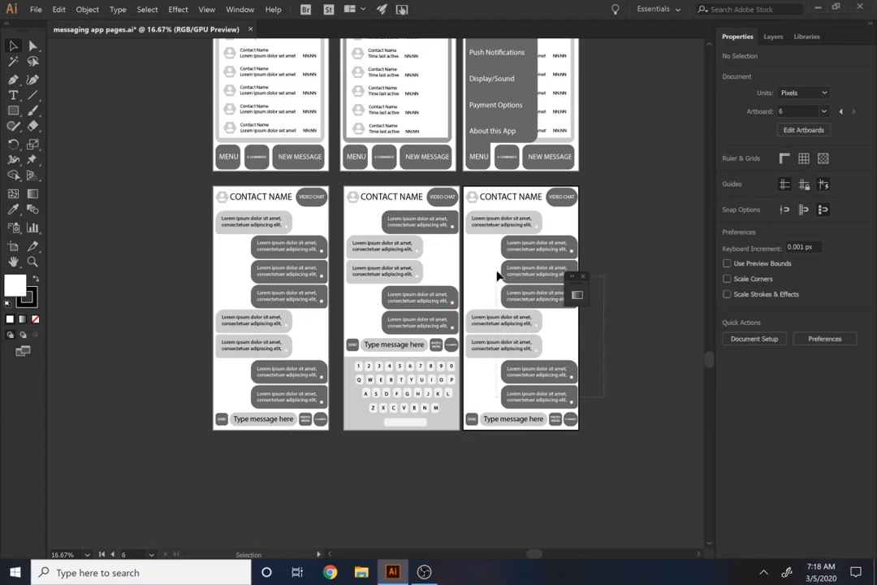
drag(497, 277, 488, 223)
key(Delete)
click(512, 224)
key(Delete)
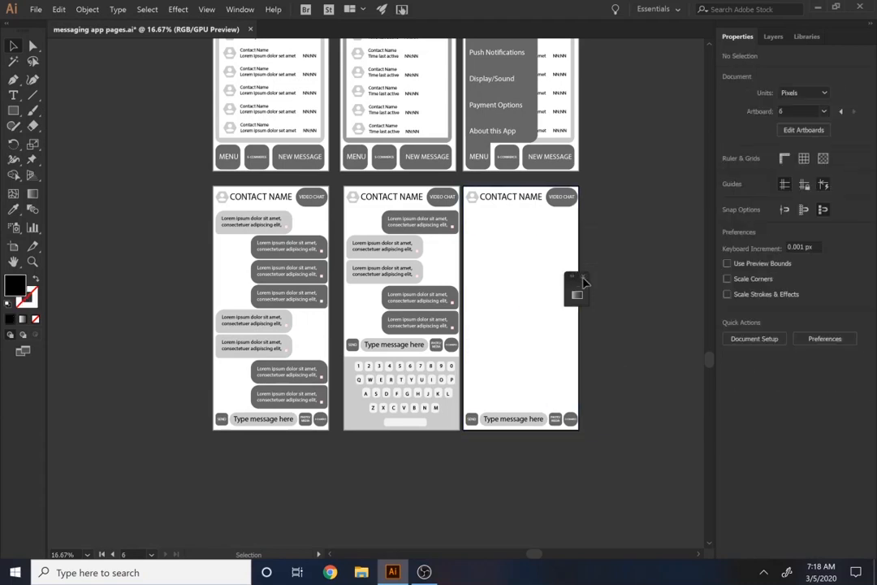
scroll(524, 254, up, 1)
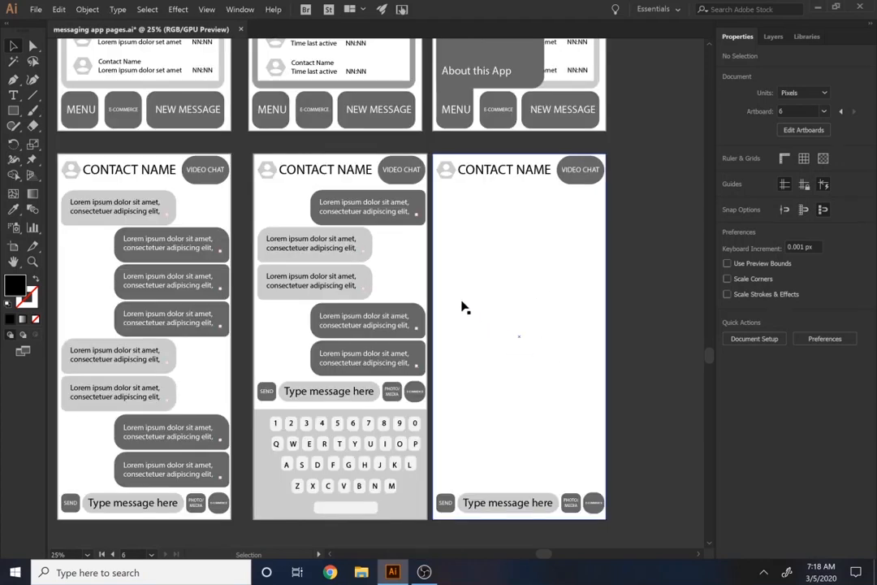
key(m)
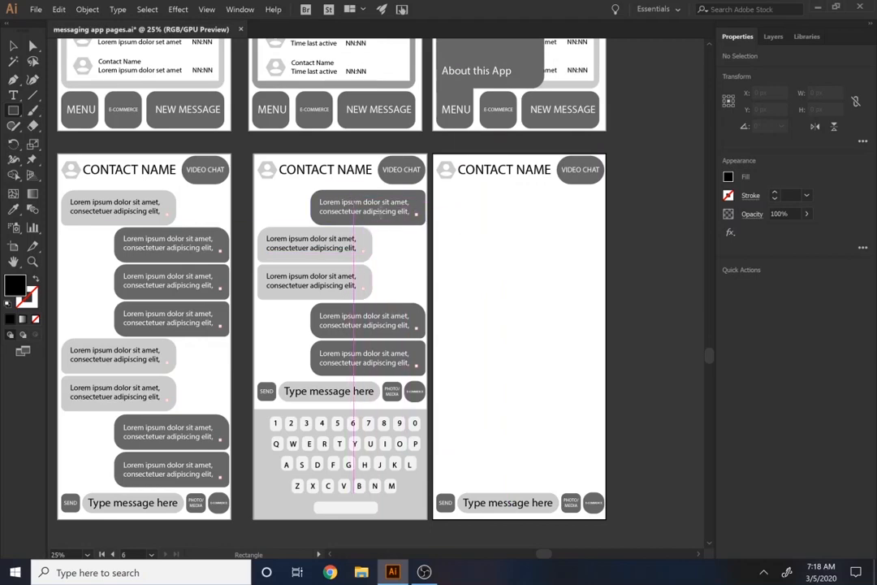
scroll(490, 294, down, 2)
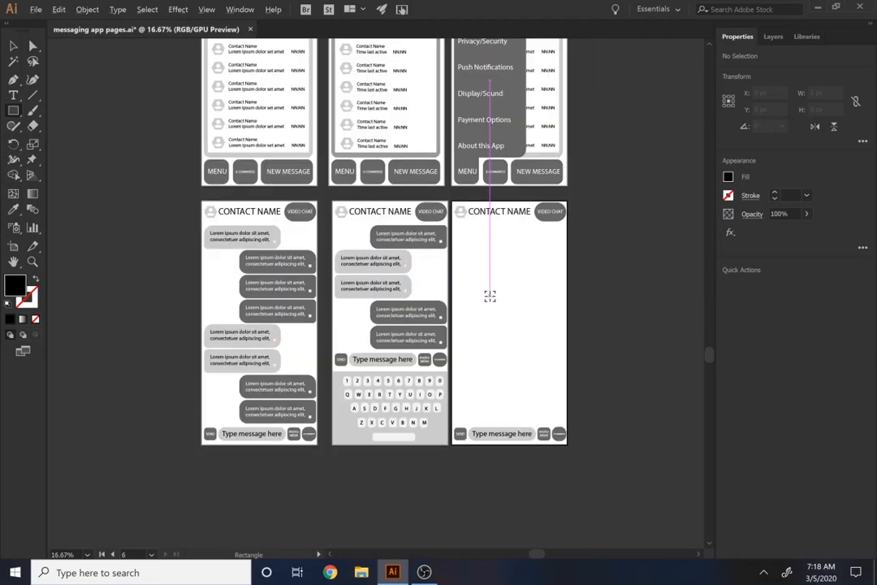
scroll(488, 307, up, 1)
scroll(488, 309, up, 1)
scroll(486, 309, down, 1)
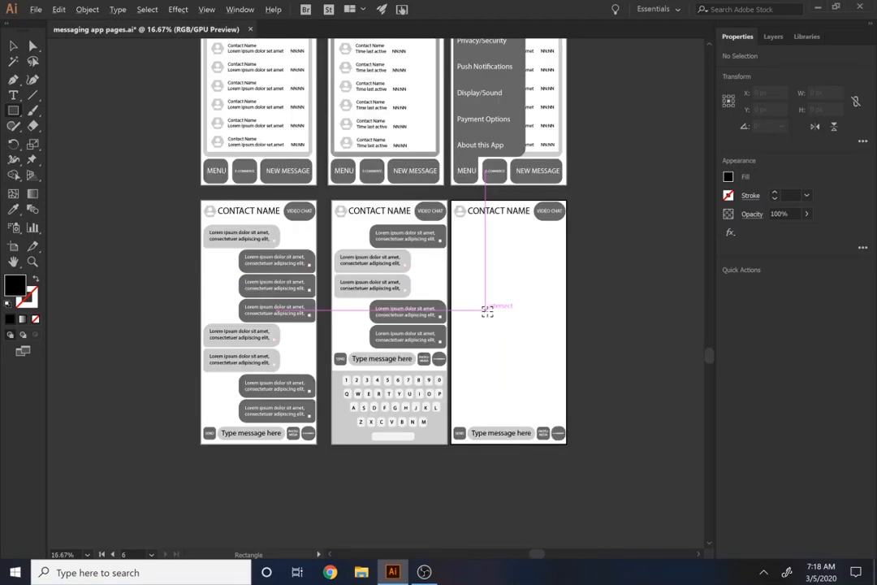
scroll(418, 376, up, 1)
scroll(419, 376, up, 1)
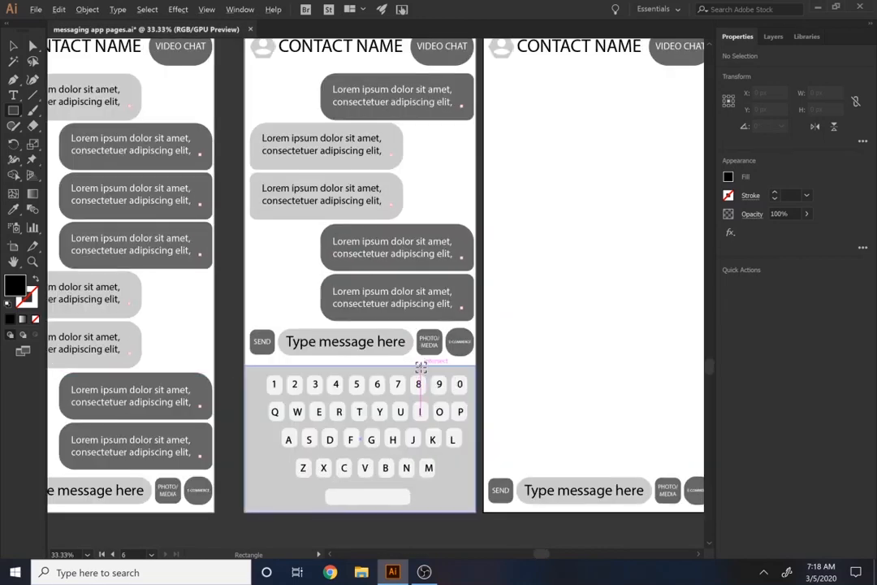
scroll(421, 367, up, 1)
scroll(421, 370, down, 2)
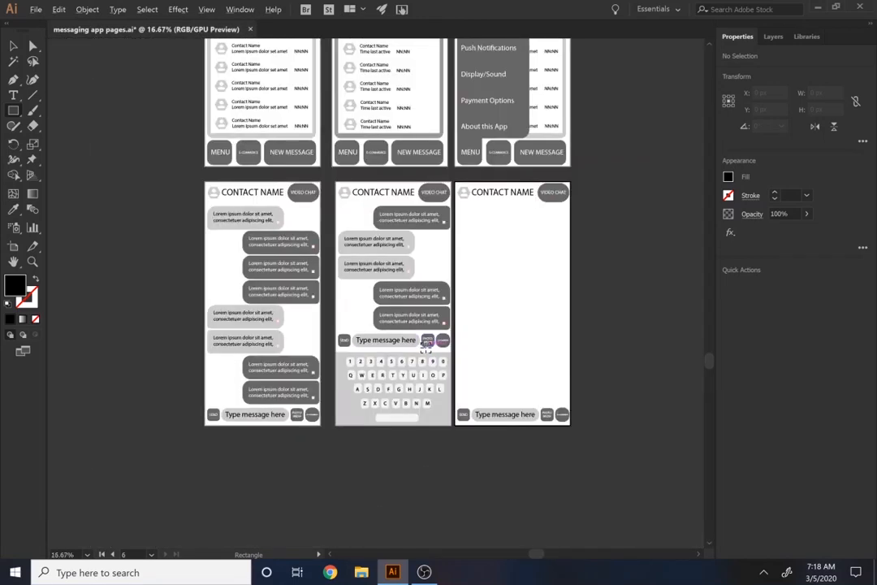
scroll(425, 345, up, 2)
scroll(428, 375, down, 2)
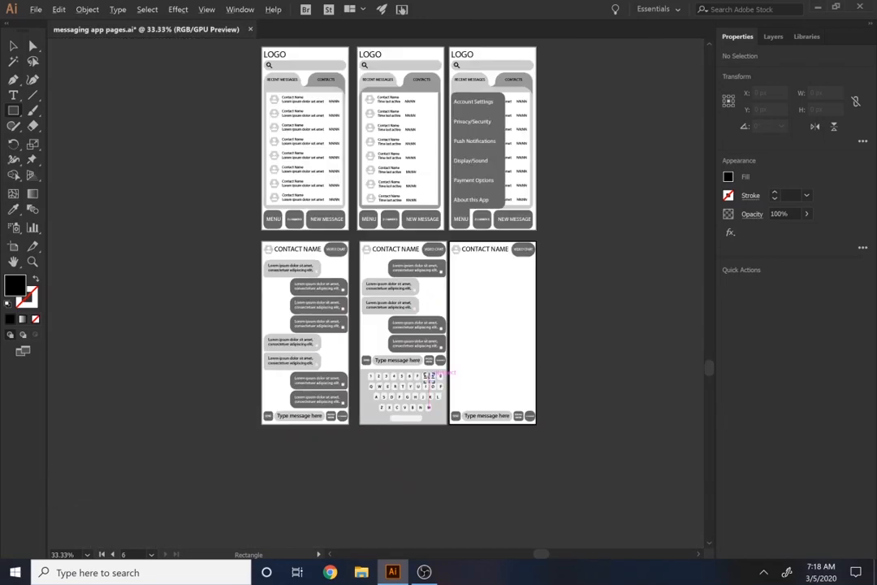
scroll(428, 374, up, 1)
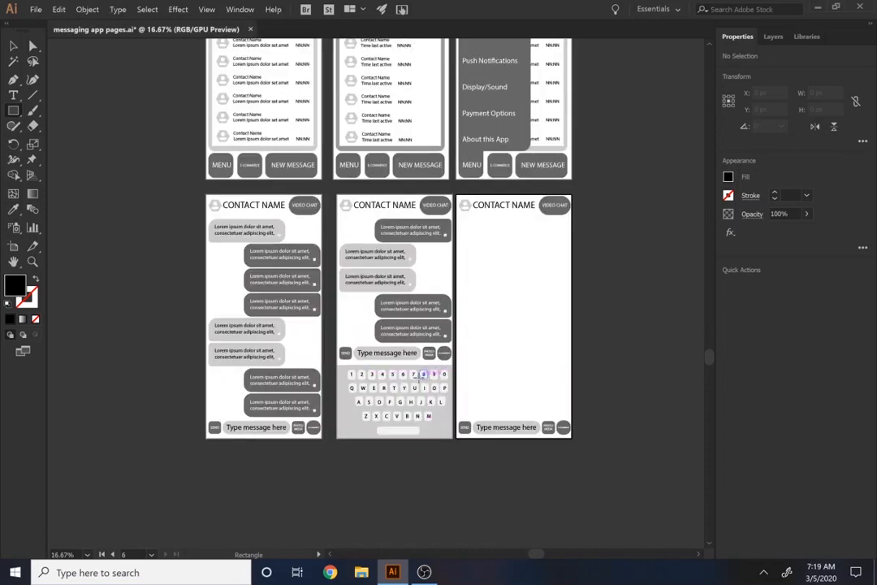
scroll(402, 371, down, 2)
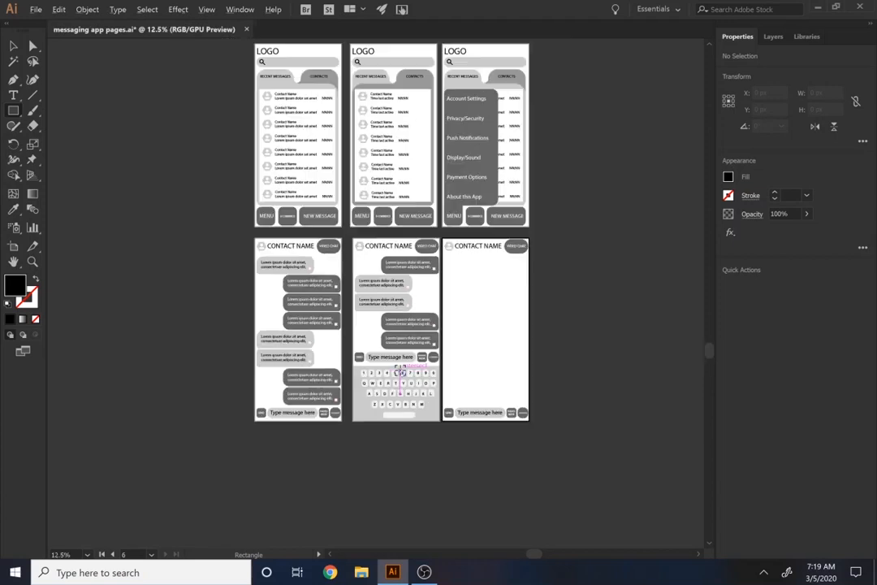
scroll(402, 370, up, 2)
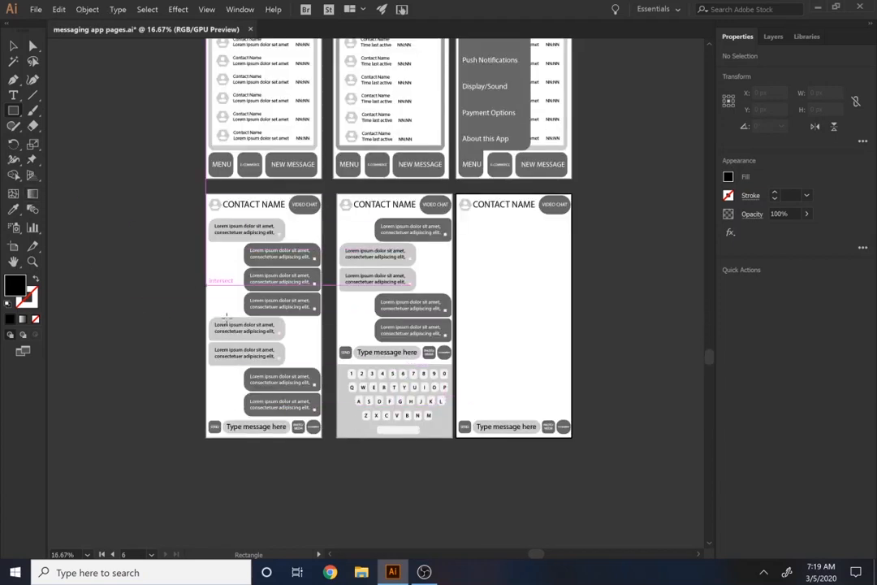
scroll(259, 451, down, 2)
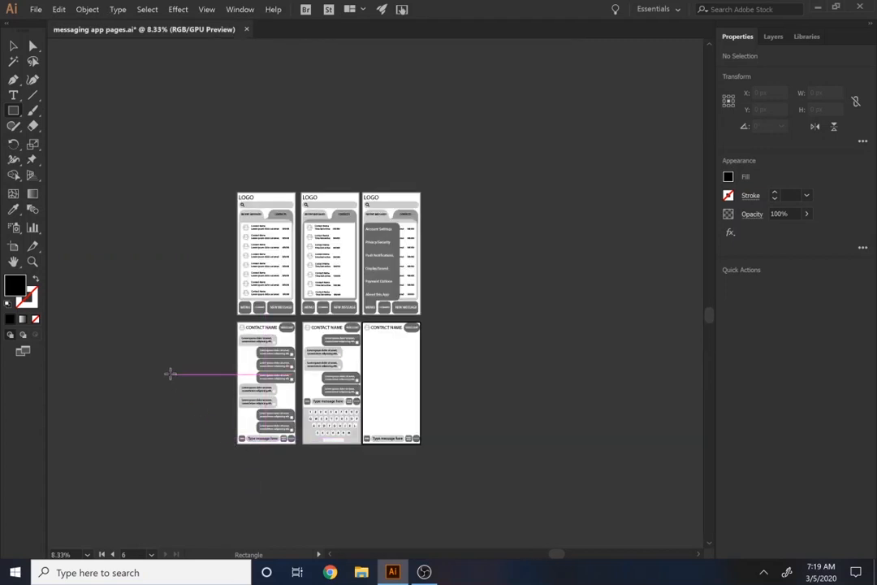
Duplicate the keyboard chat artboard 05 twice to form a third row beneath artboards 04 and 05
drag(233, 368, 278, 255)
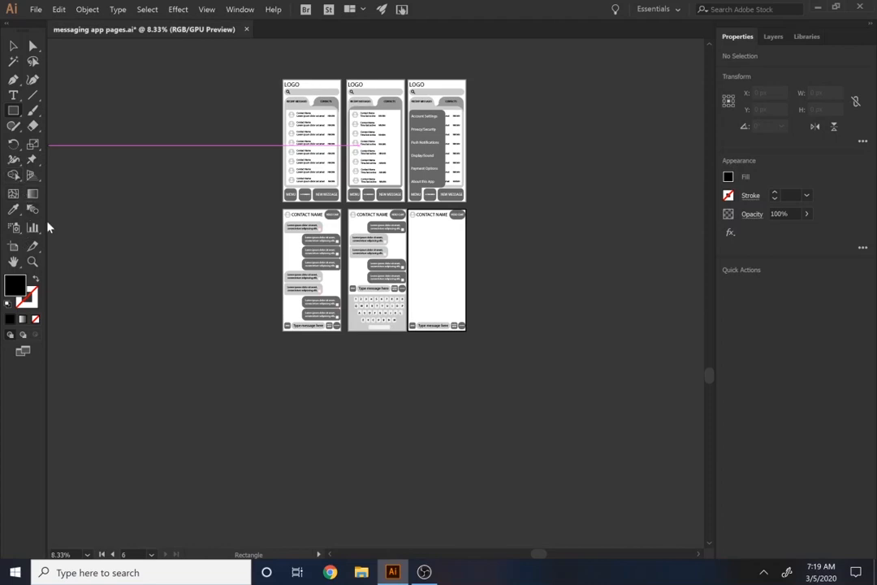
key(shift+o)
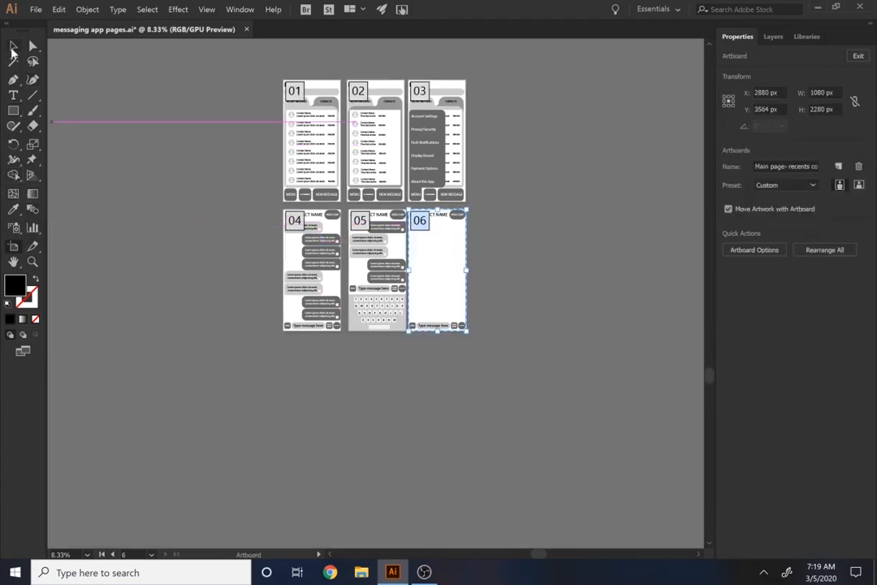
drag(372, 304, 373, 433)
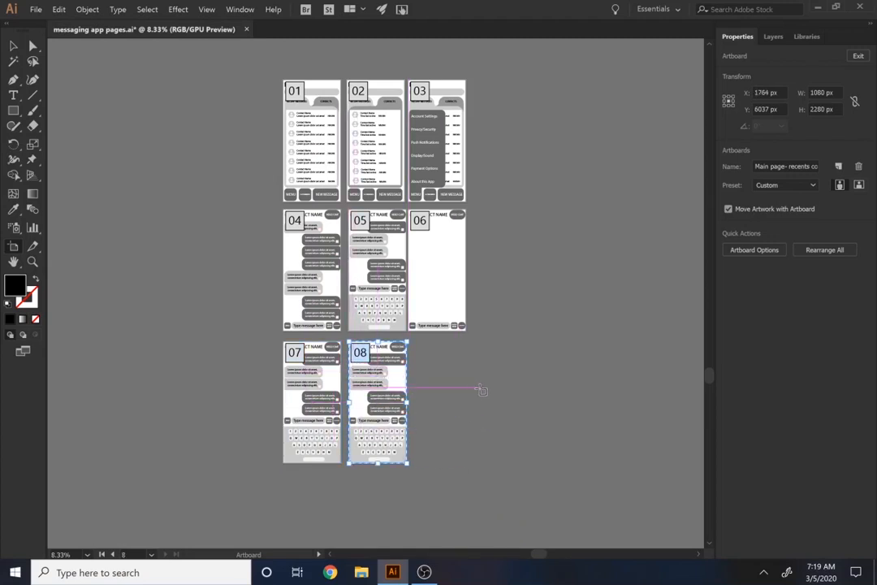
Review the names of the top-row artboards and try to rename artboard 04 as "open existing chat"
click(314, 142)
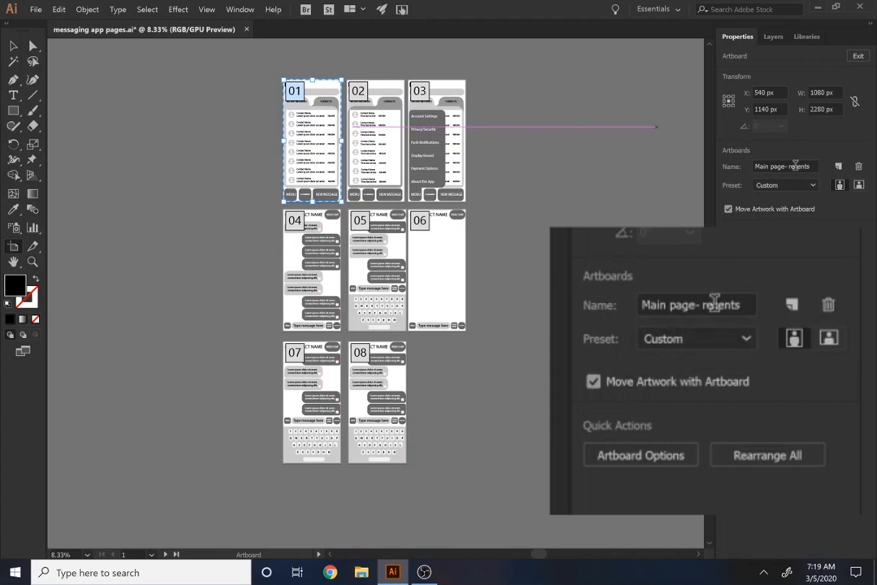
click(362, 113)
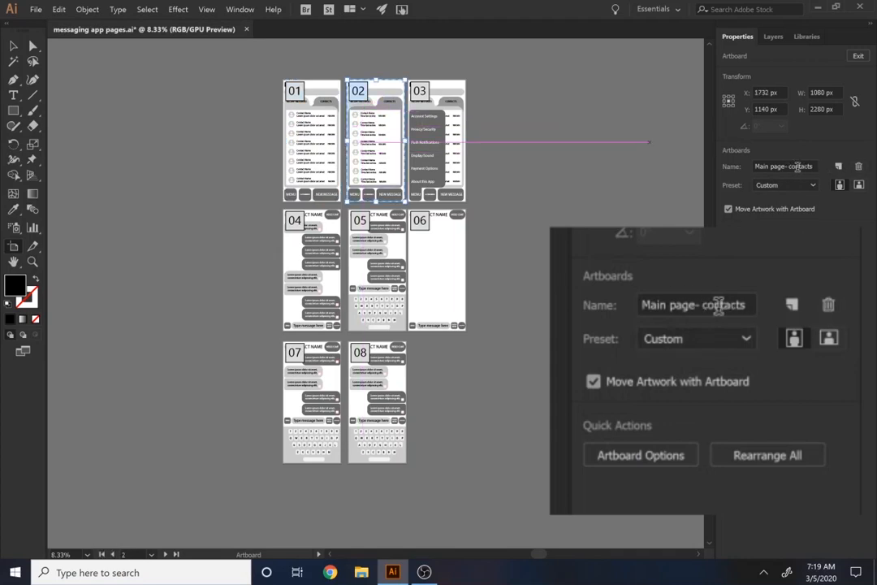
click(455, 151)
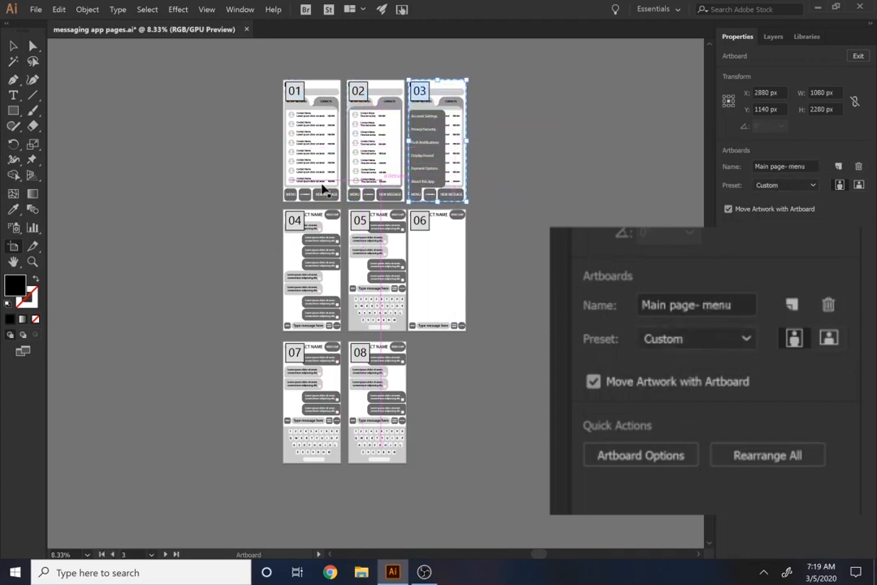
click(317, 244)
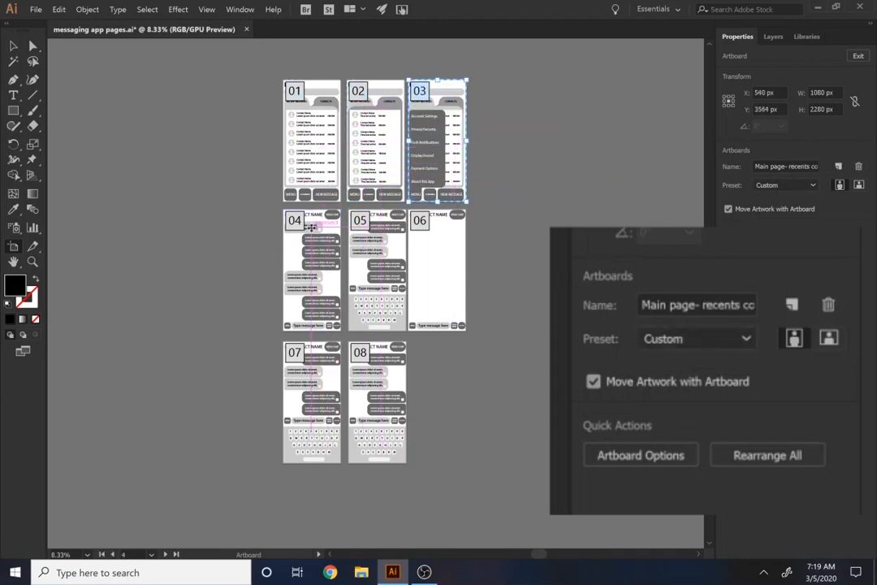
triple_click(773, 166)
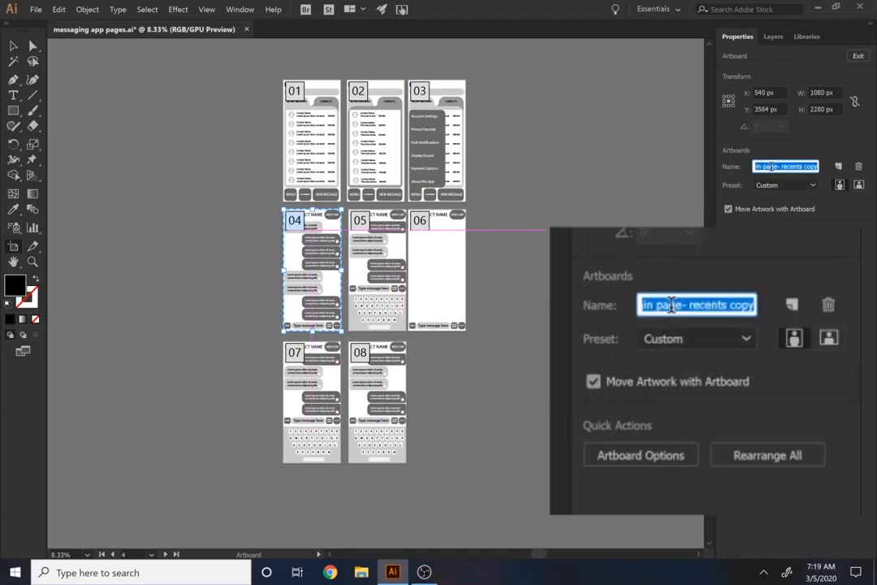
text(oepn)
key(BackSpace)
key(BackSpace)
key(BackSpace)
key(BackSpace)
text(pen)
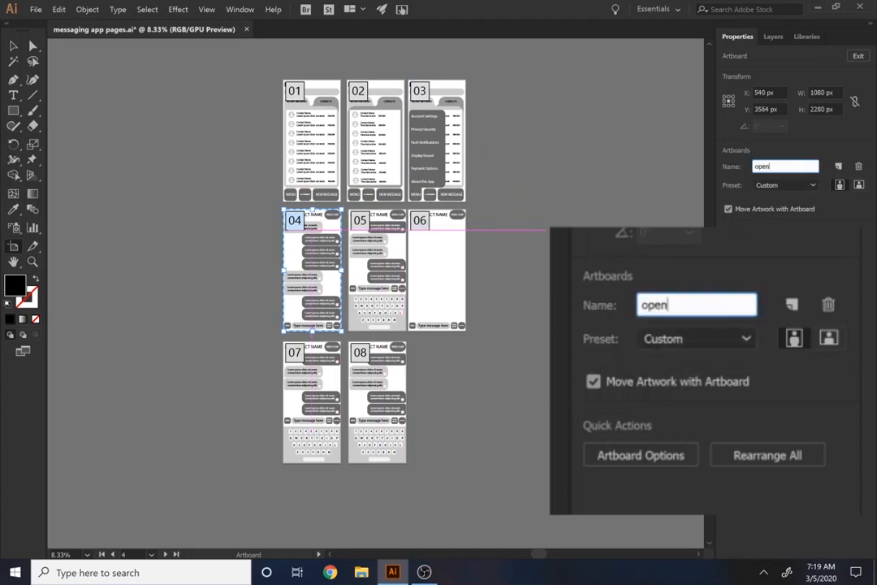
text( existing chat)
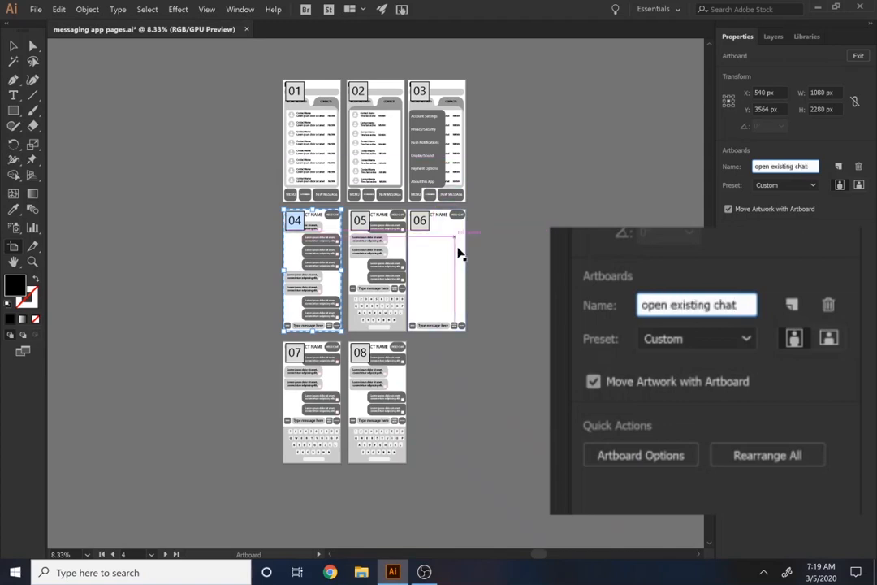
click(384, 272)
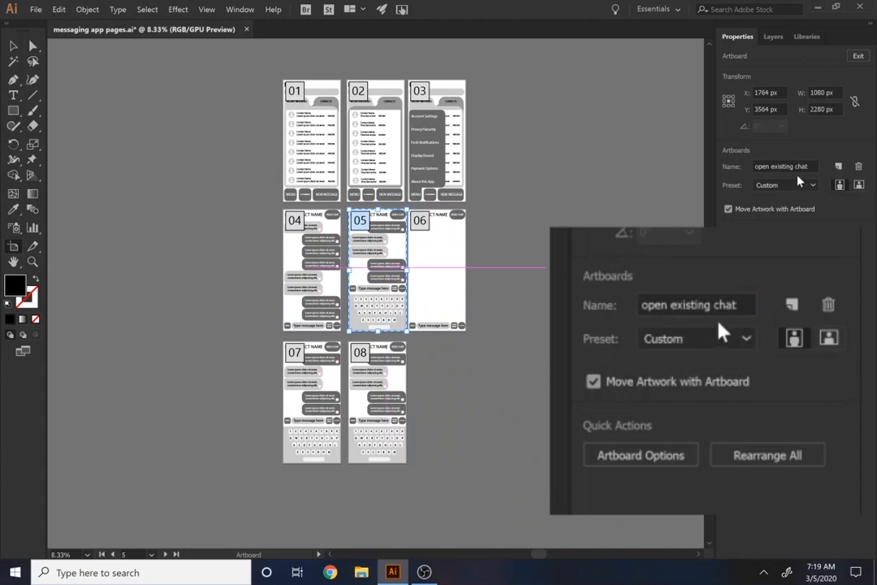
Rename artboard 04 as "open existing chat"
click(288, 235)
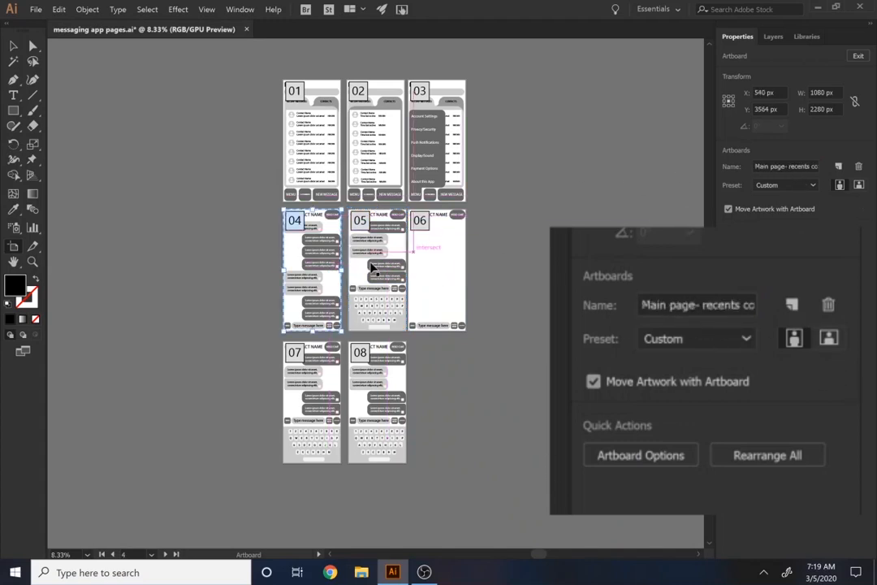
click(778, 166)
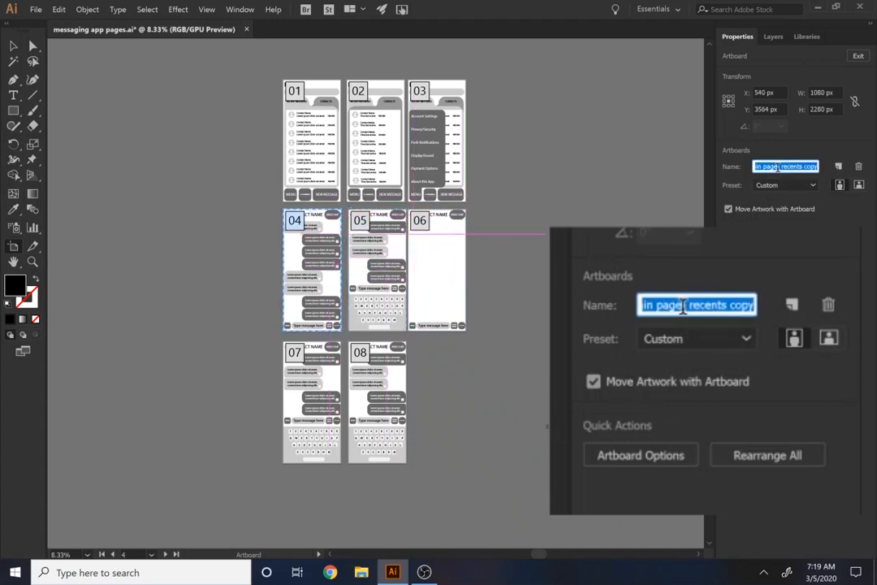
text(open existing)
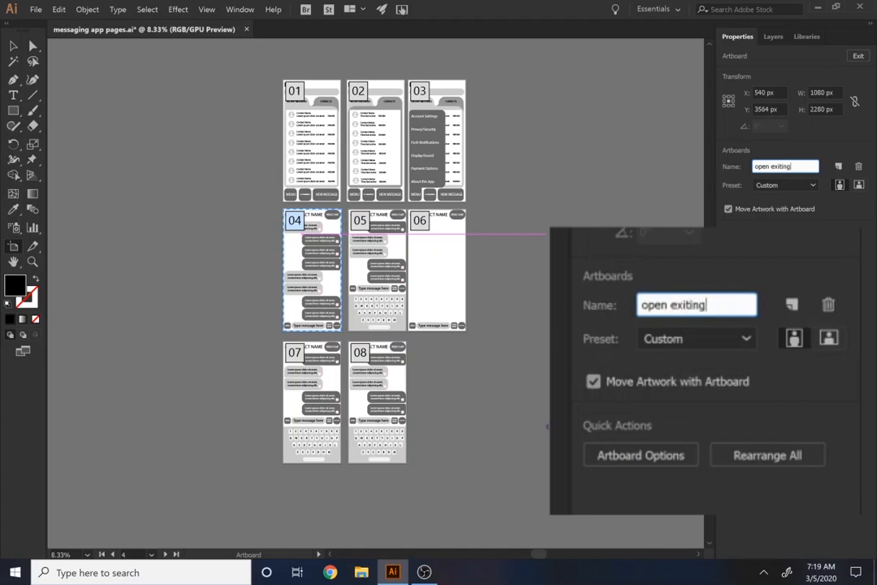
key(BackSpace)
key(BackSpace)
key(BackSpace)
key(BackSpace)
text(sting chat)
key(Return)
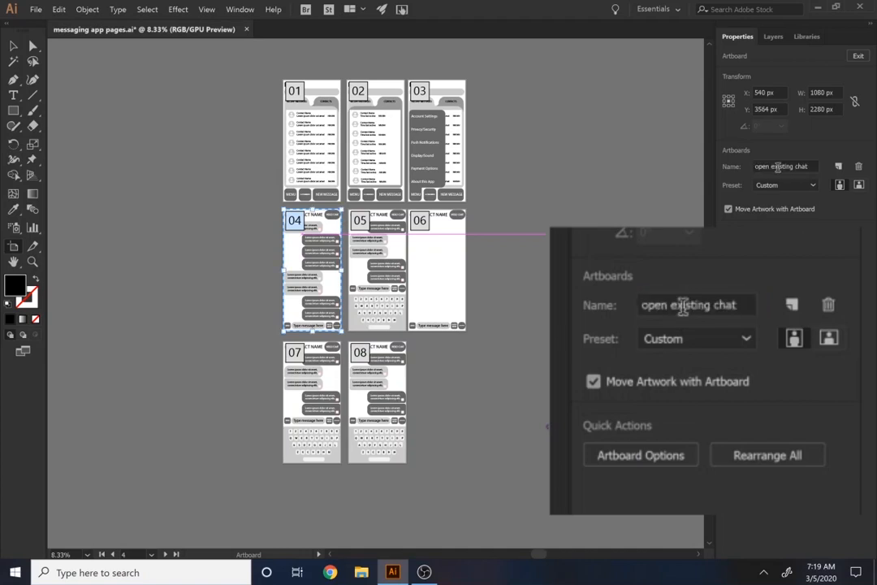
Rename artboard 05 as "activate keyboard"
click(399, 269)
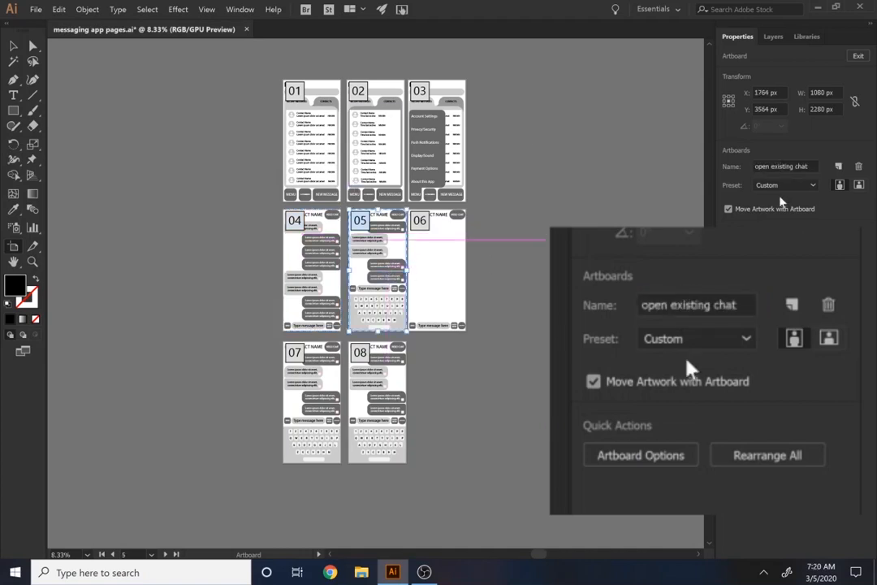
click(789, 167)
text(acti)
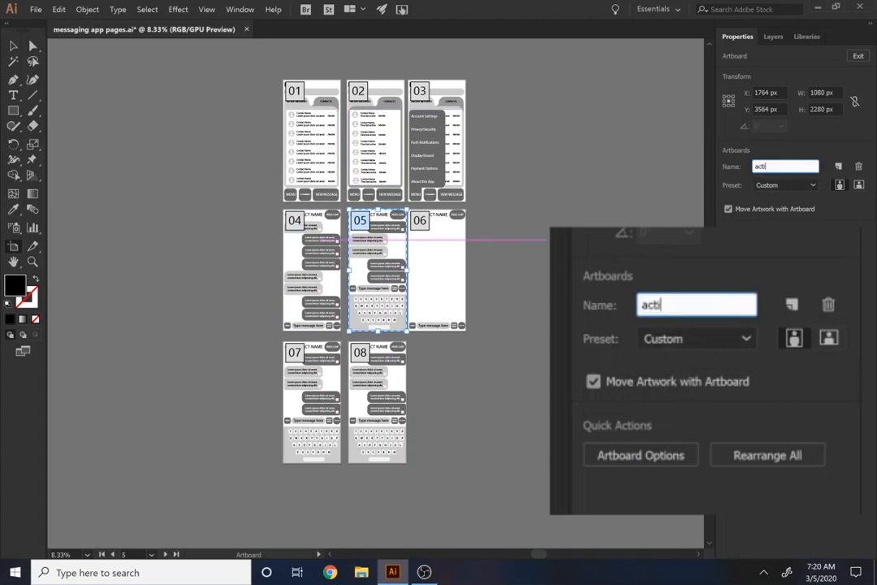
text(vate keyboard)
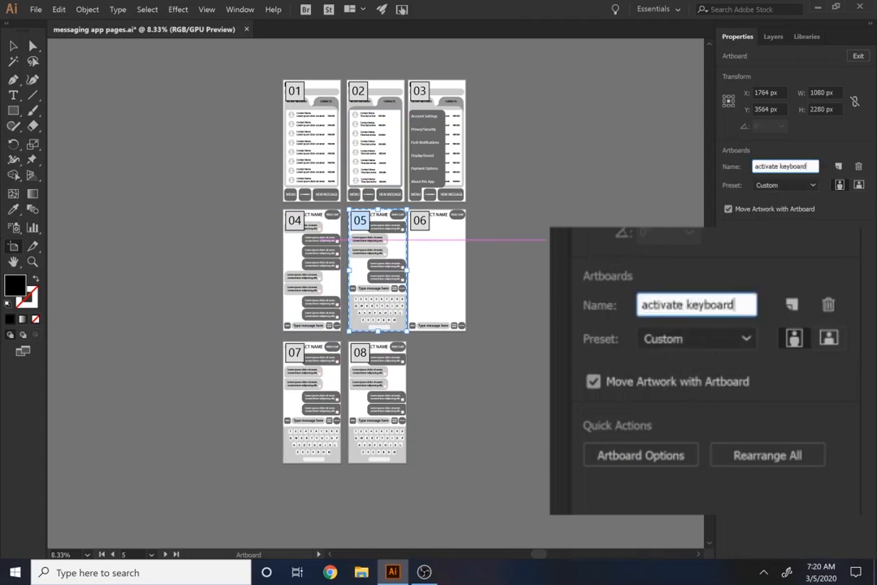
key(Return)
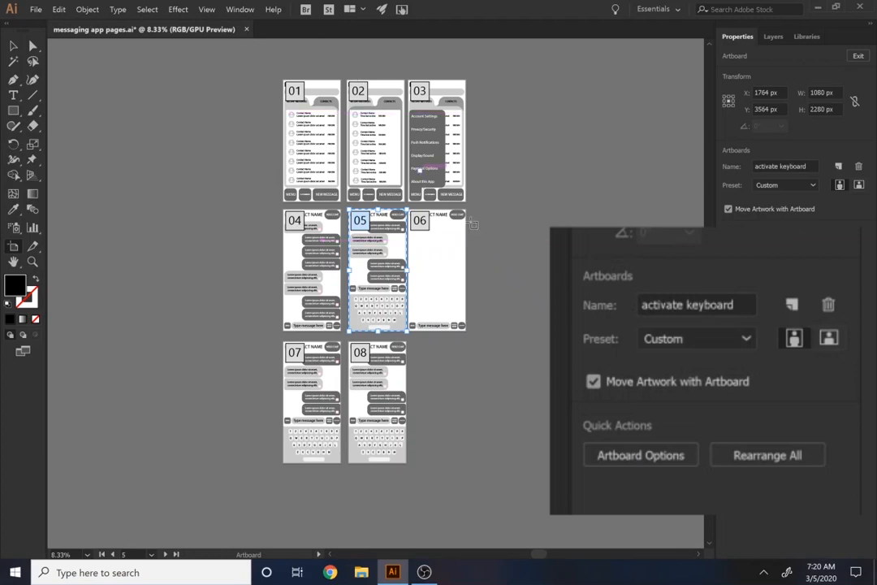
Rename artboard 06 as "open new chat"
click(450, 274)
double_click(796, 167)
triple_click(797, 166)
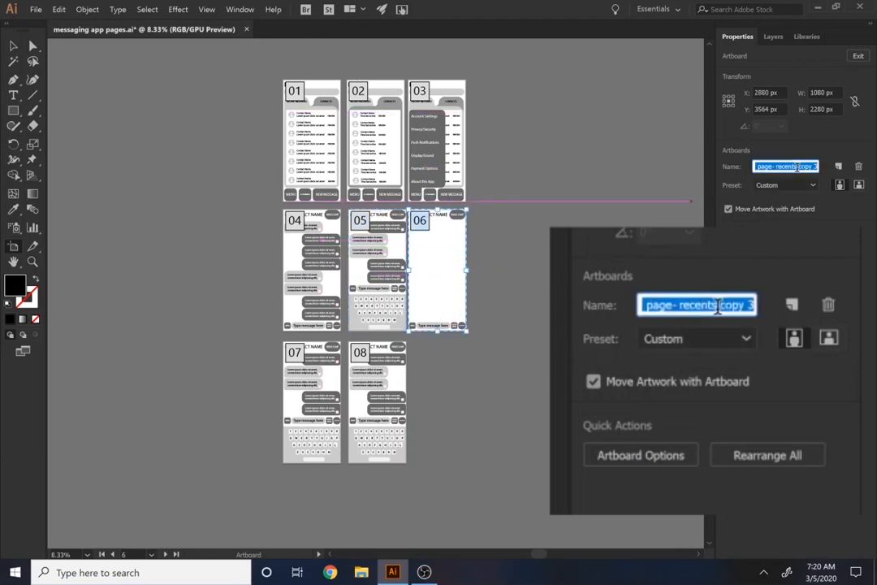
text(open new chat)
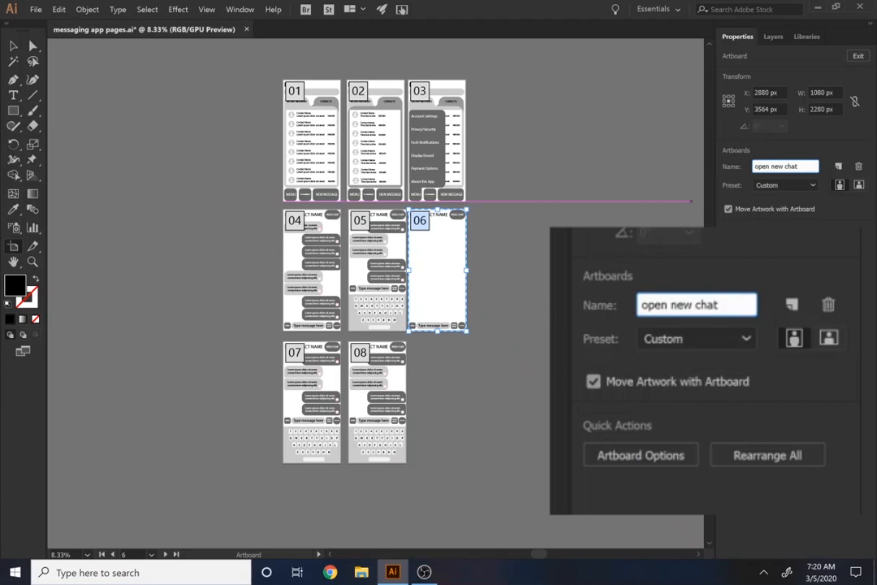
key(Return)
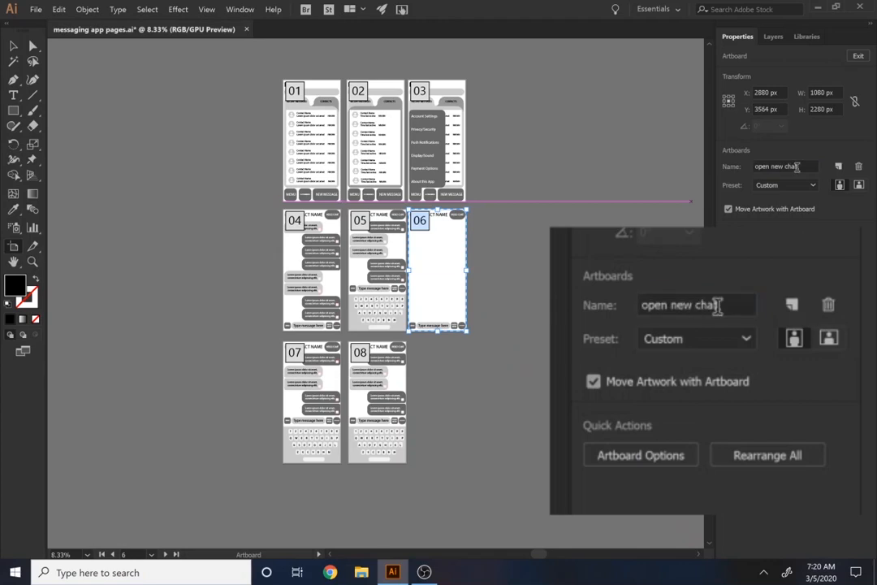
Replace the last word of artboard 06's name so that it reads "open new conversation"
click(794, 165)
double_click(793, 166)
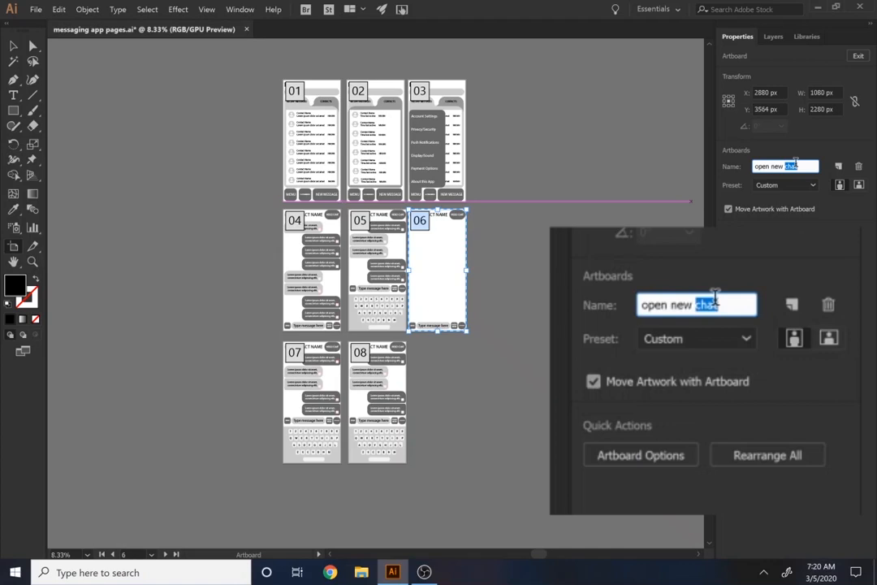
text(conver)
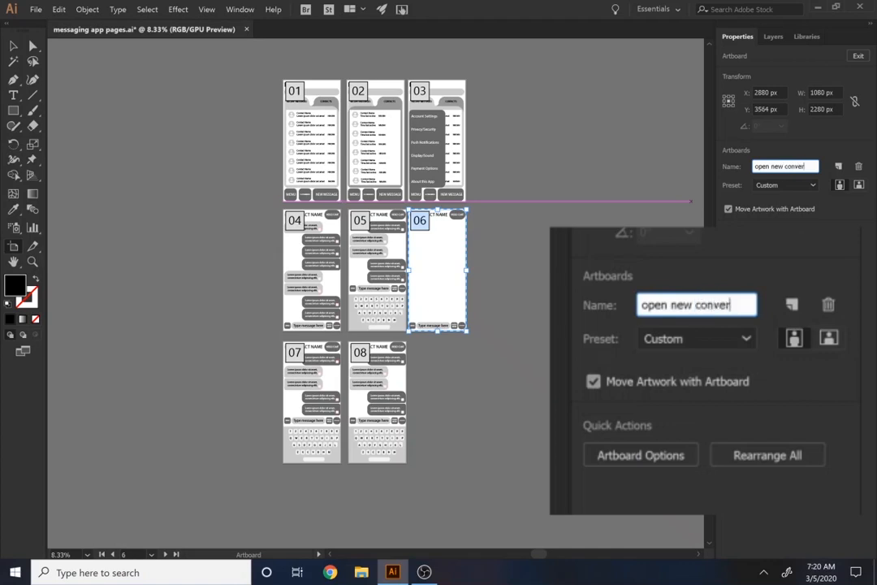
text(satiojn)
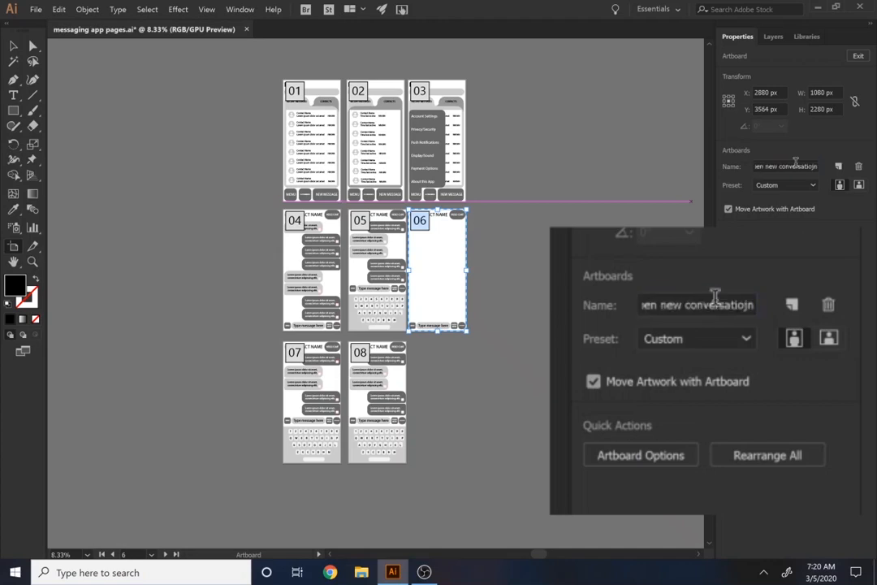
click(813, 165)
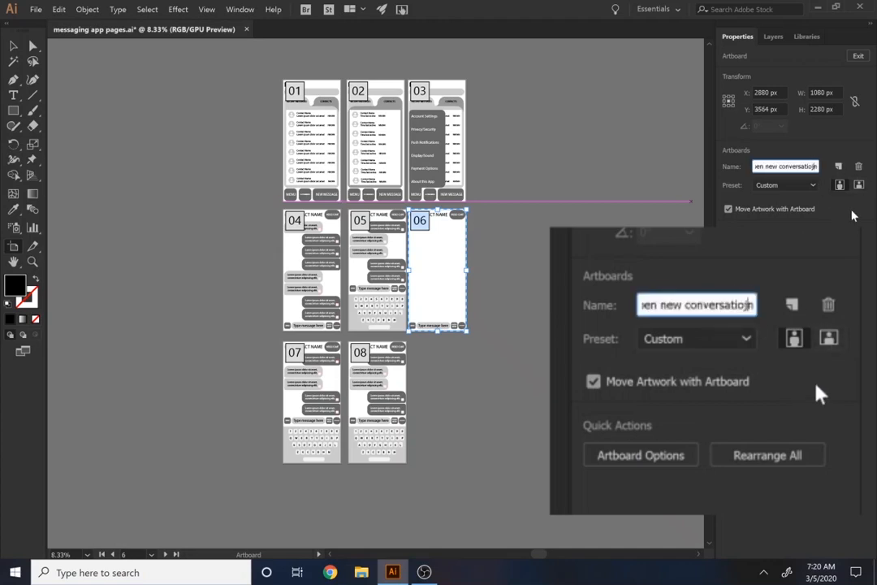
key(BackSpace)
key(BackSpace)
text(n)
key(Return)
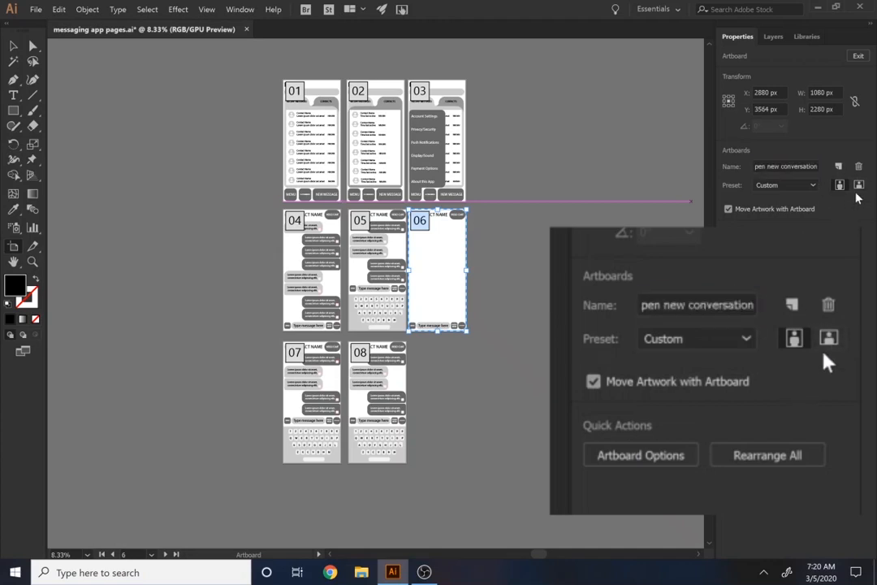
click(307, 370)
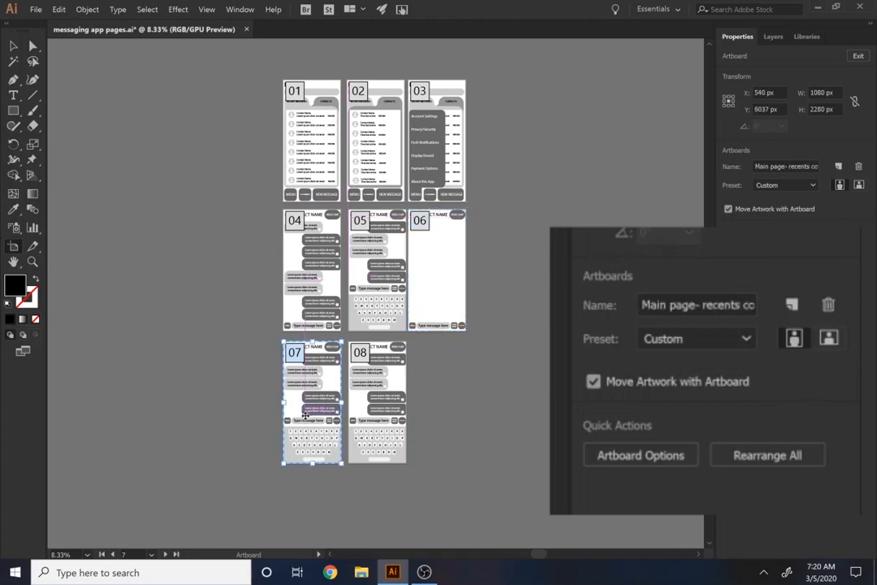
click(799, 164)
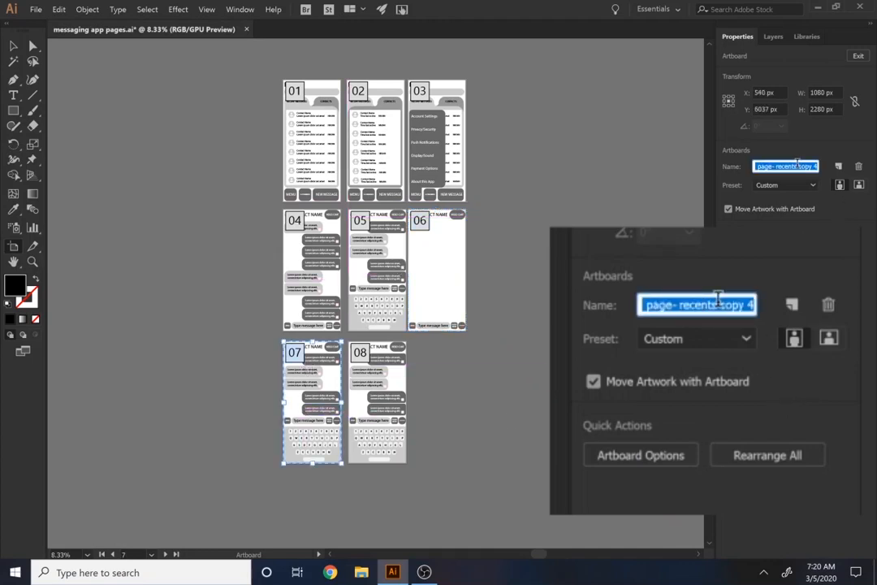
click(474, 412)
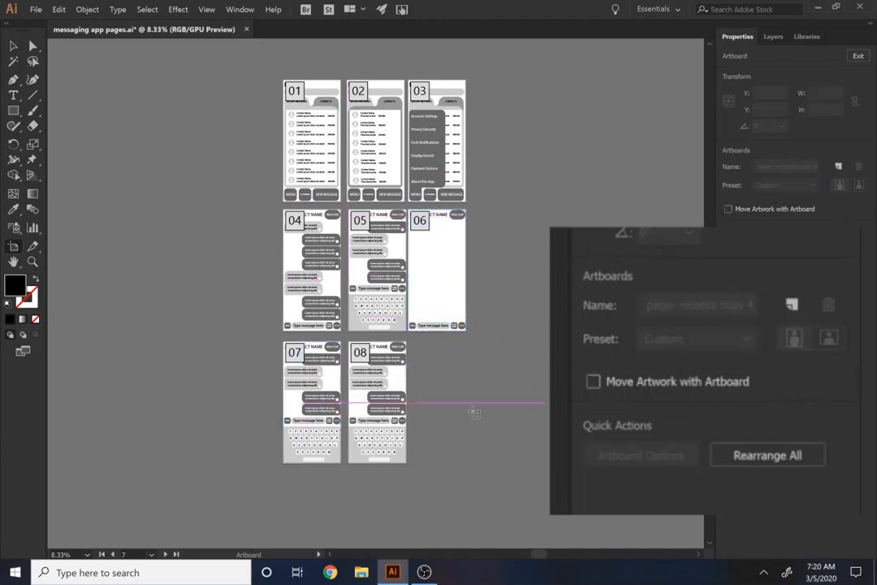
click(301, 410)
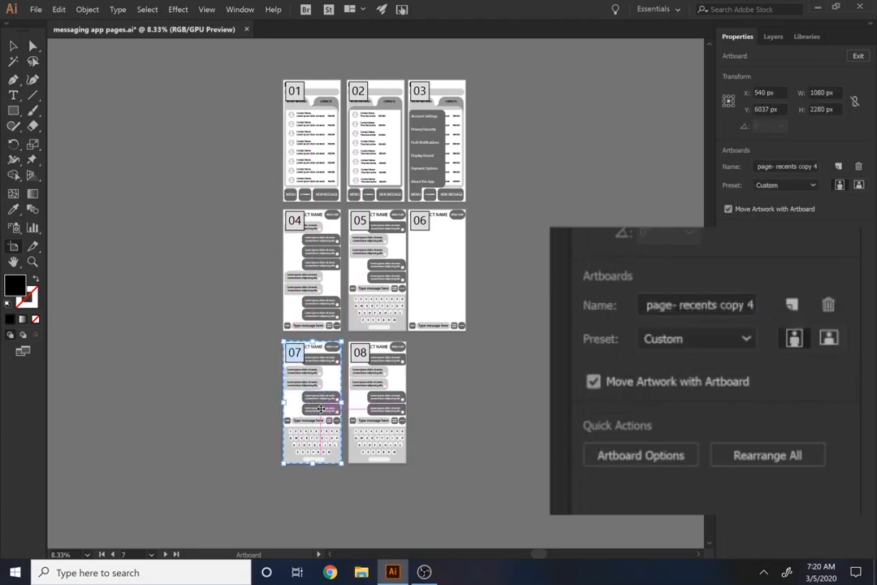
Delete the keyboard's letter and number keys and its space bar from artboard 07, keeping the grey background panel
scroll(321, 411, up, 2)
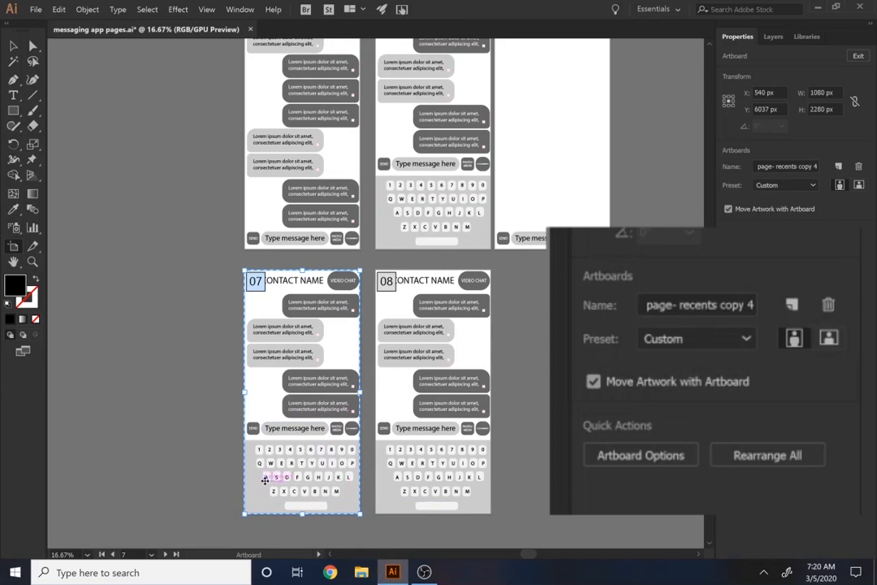
scroll(268, 475, up, 1)
drag(280, 471, 338, 339)
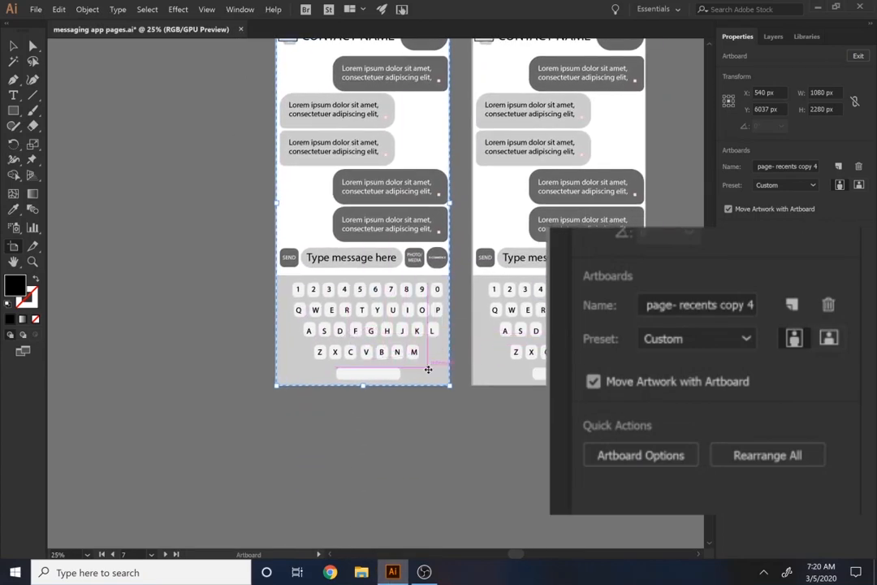
click(398, 352)
key(Delete)
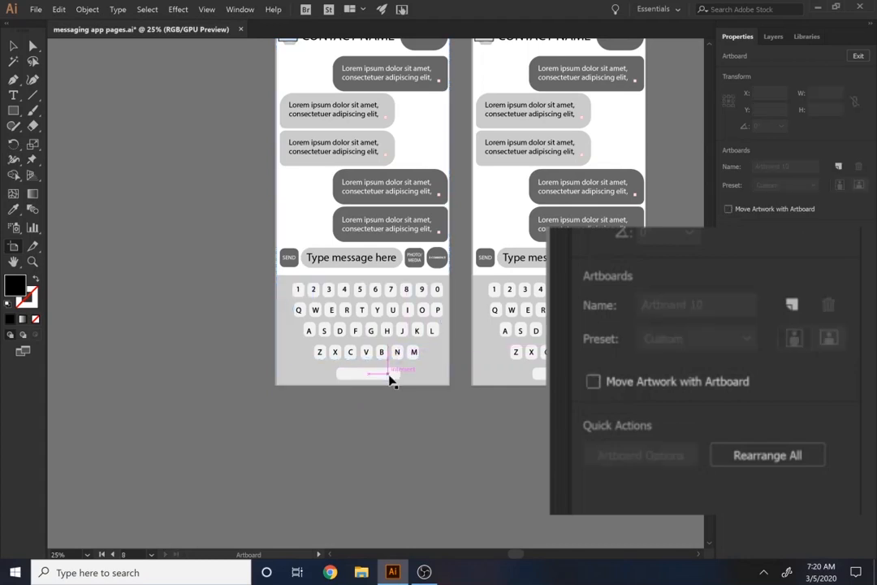
key(Escape)
click(355, 291)
key(Delete)
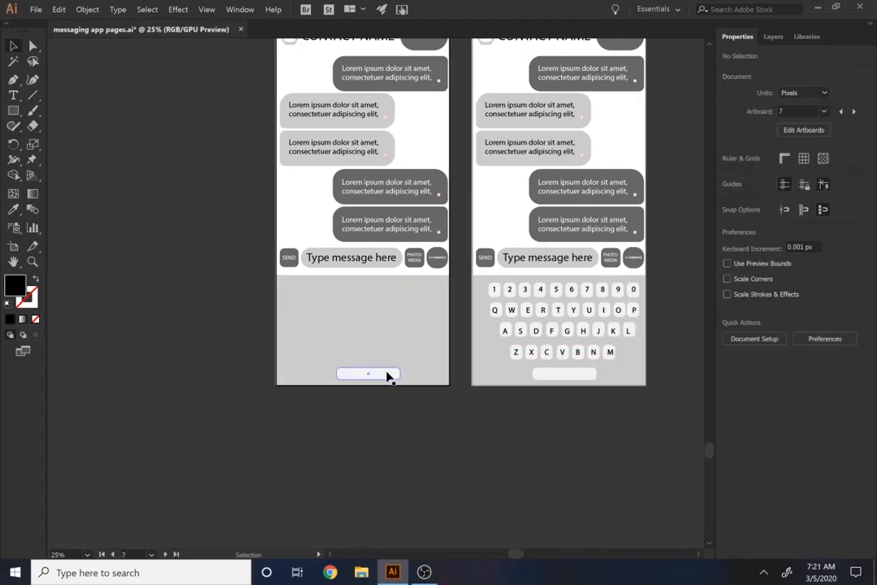
click(387, 375)
key(Delete)
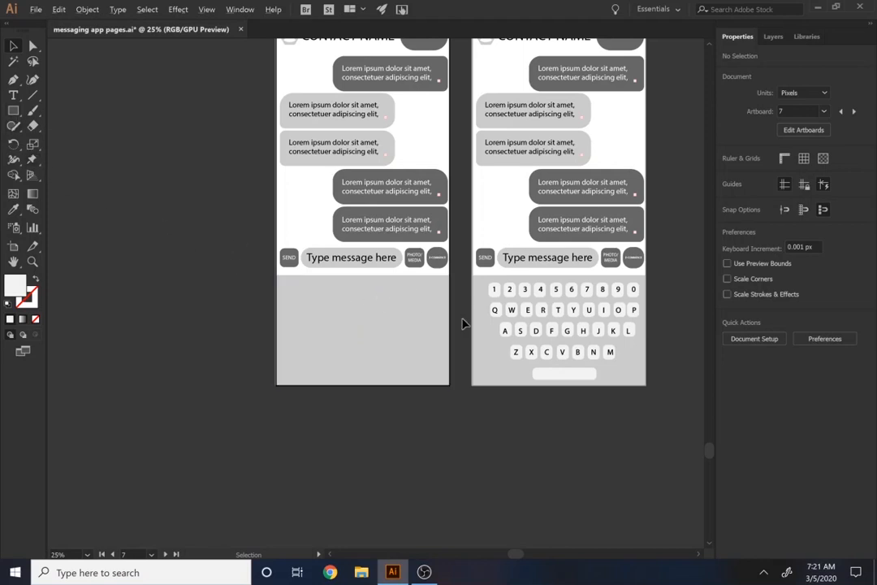
Draw a square about 216 px wide in the upper-left corner of artboard 07's empty grey panel
key(ctrl+plus)
key(ctrl+plus)
key(m)
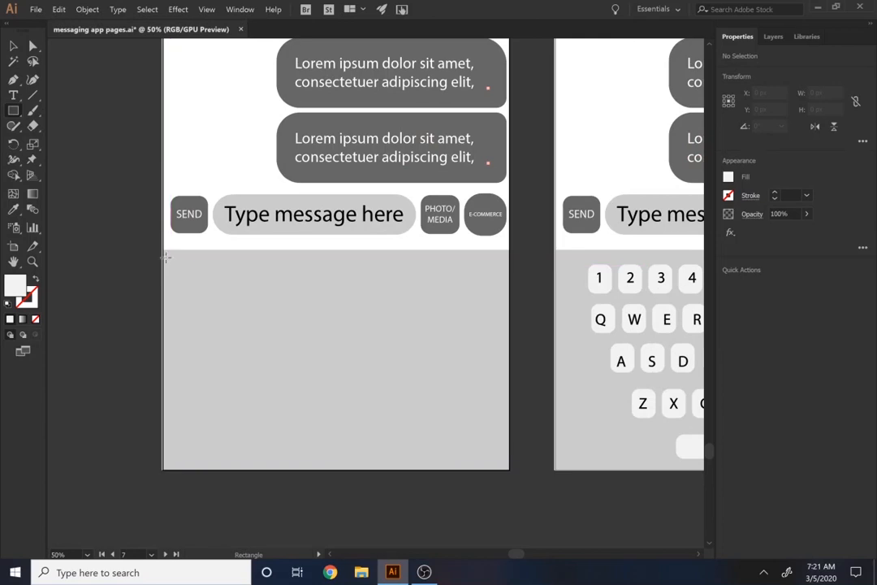
drag(186, 276, 235, 302)
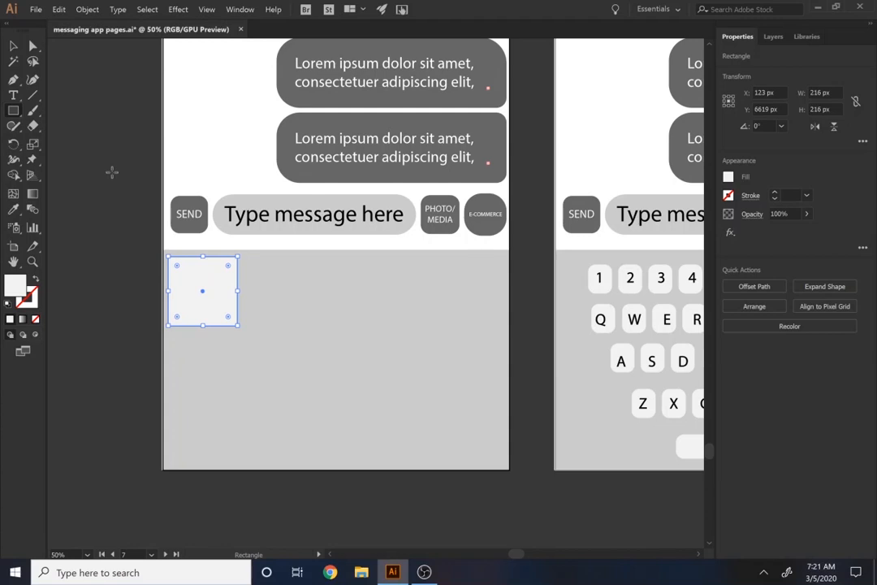
Draw a closed three-peaked mountain shape inside the square with the Pen tool
scroll(170, 321, up, 2)
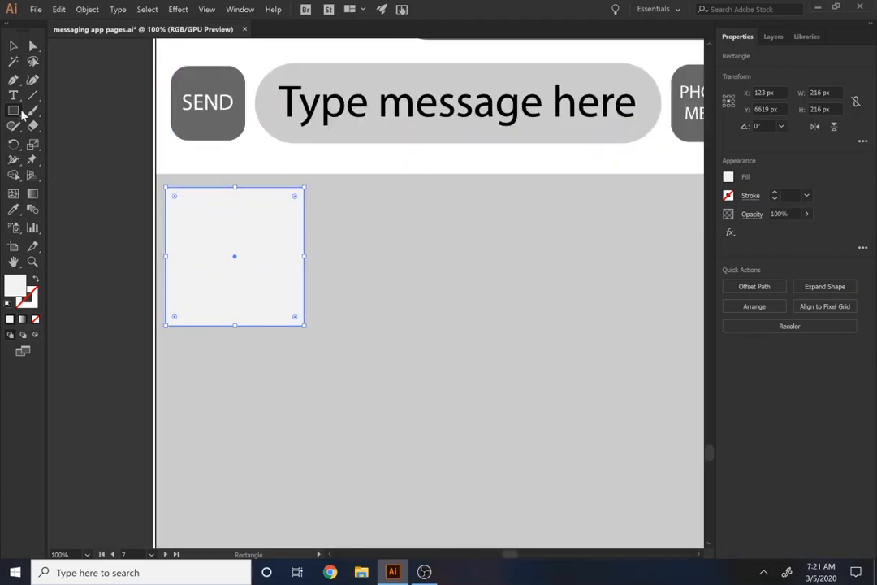
click(13, 80)
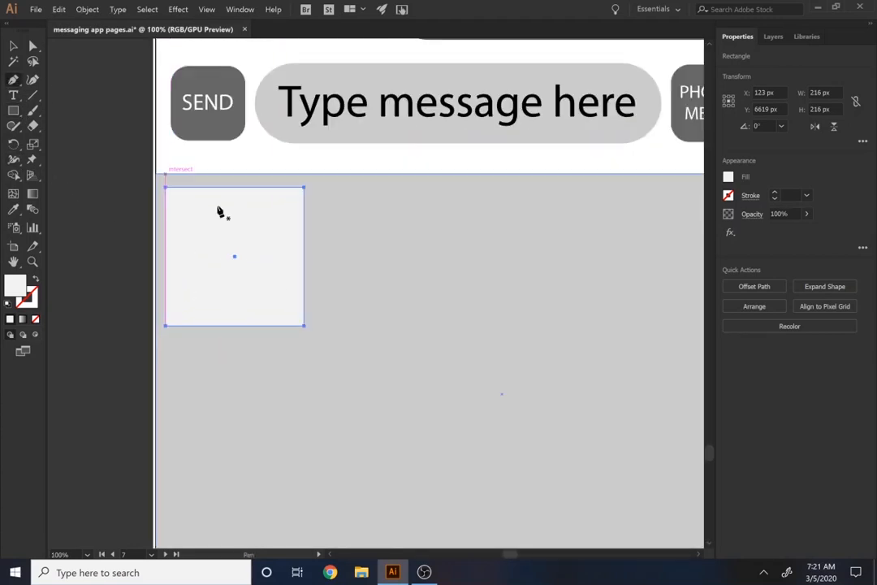
click(178, 311)
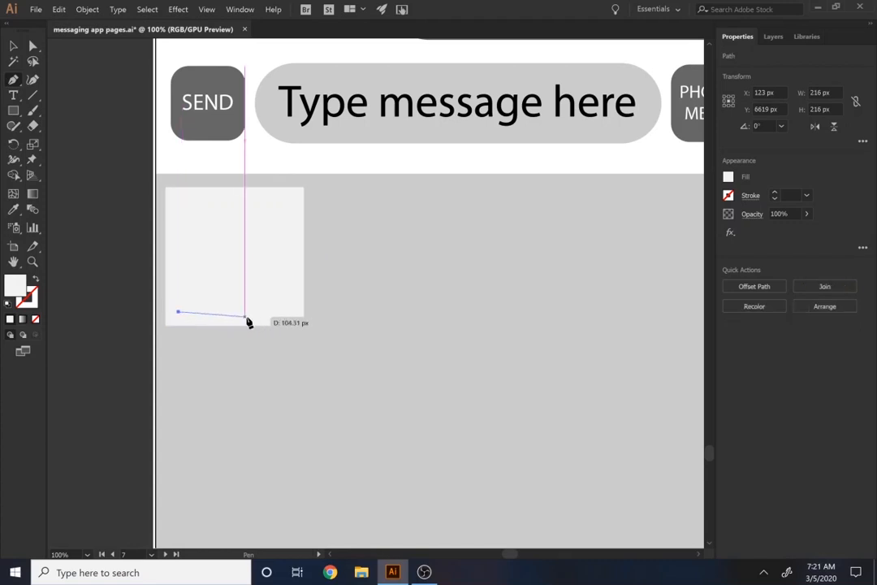
click(289, 311)
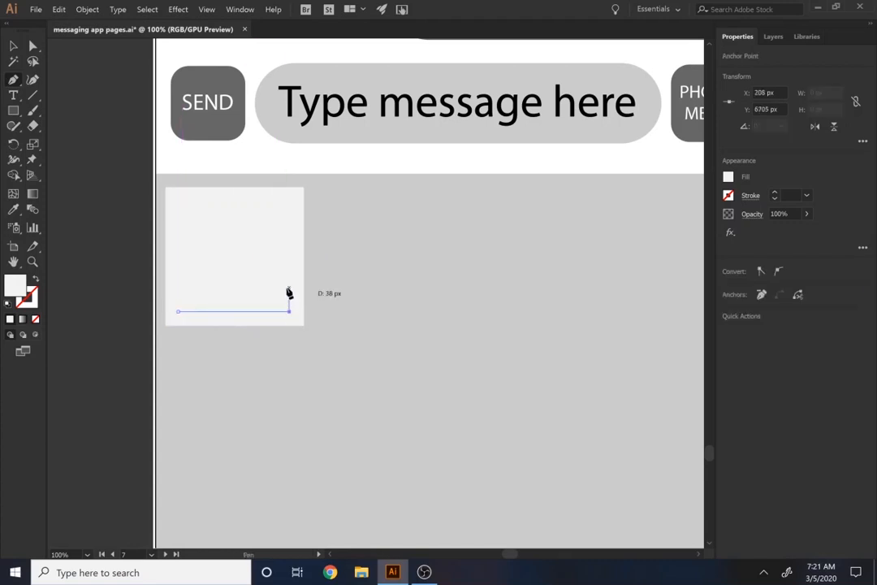
click(273, 257)
click(263, 265)
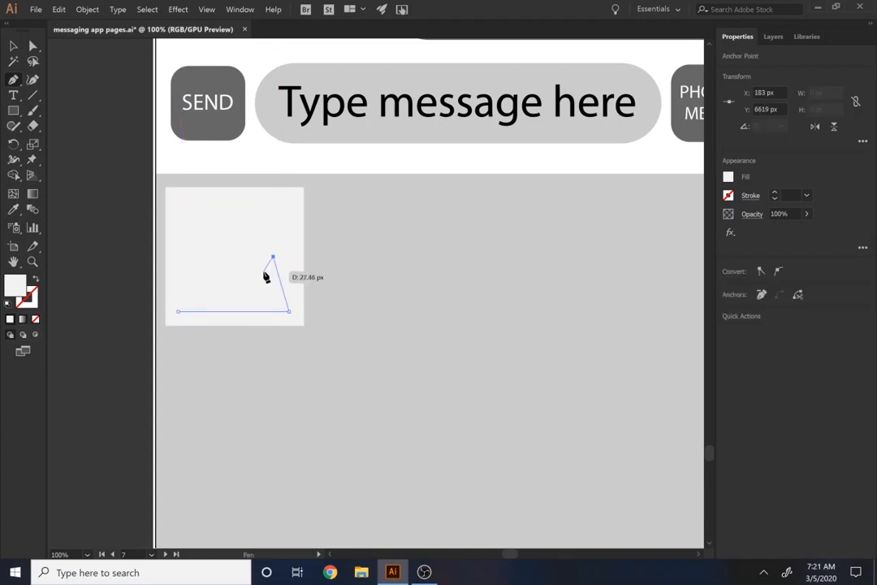
click(240, 225)
click(214, 271)
click(198, 257)
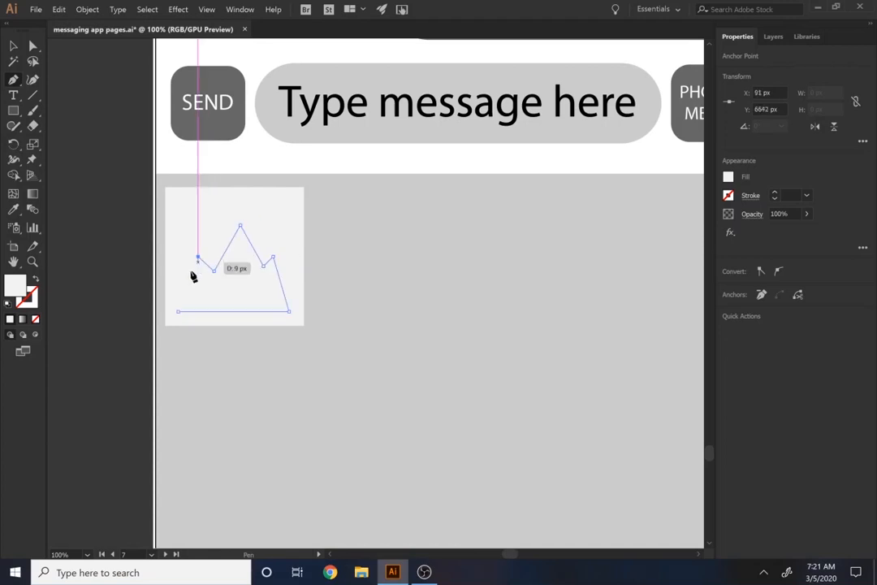
click(178, 311)
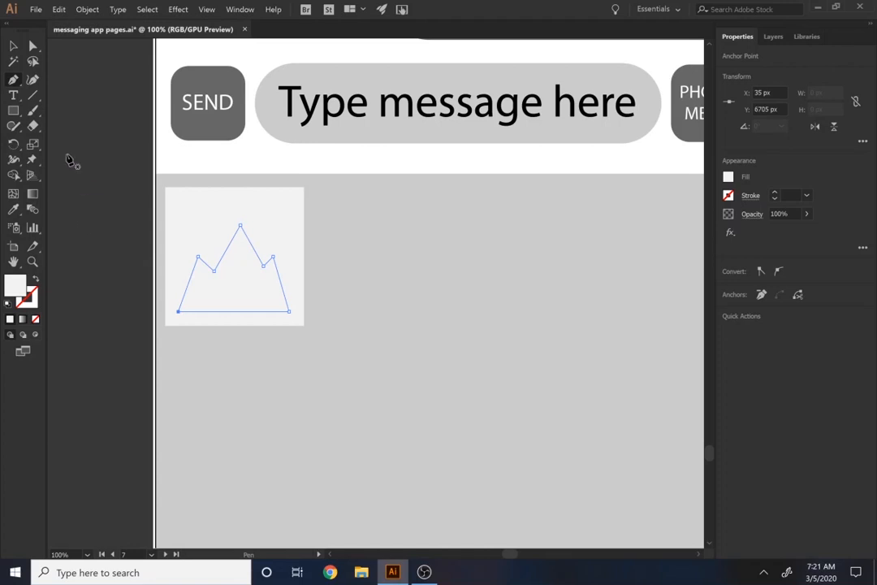
Fill the mountain shape with the light grey swatch
click(13, 111)
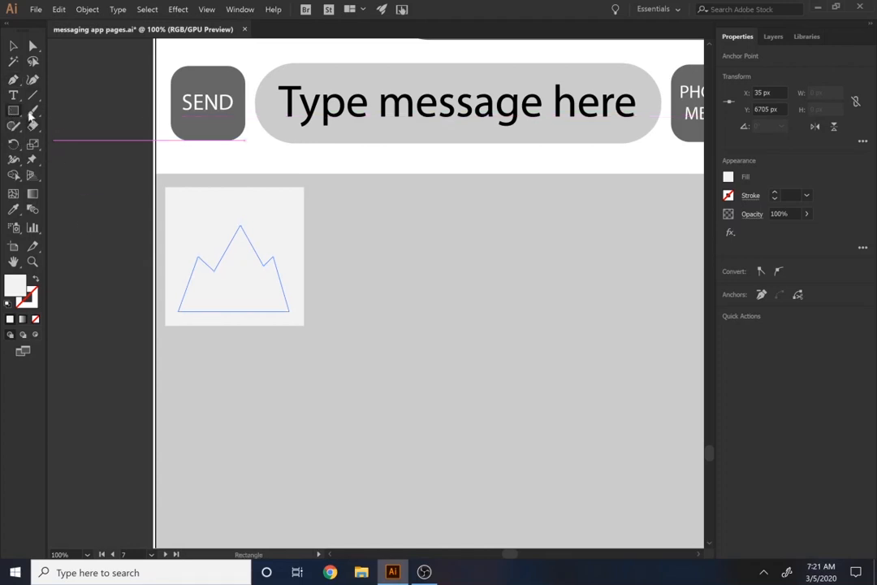
key(v)
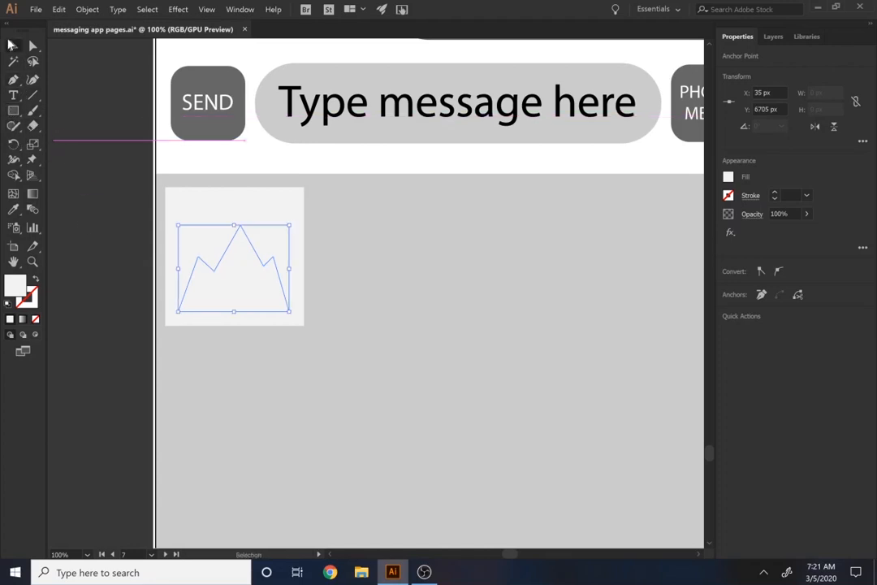
click(728, 179)
click(668, 261)
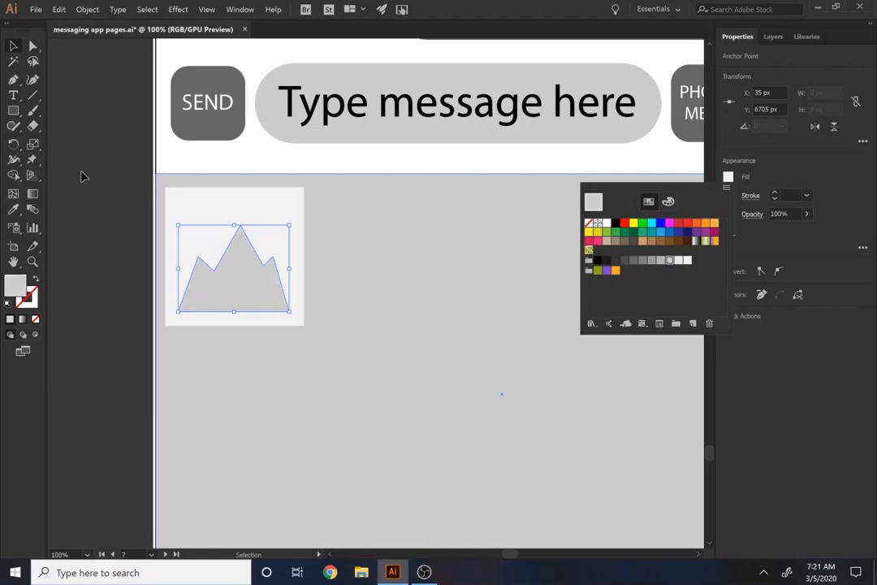
Draw a circle about 46 px in diameter as a sun above the mountain's left peak
click(16, 110)
drag(14, 111, 48, 141)
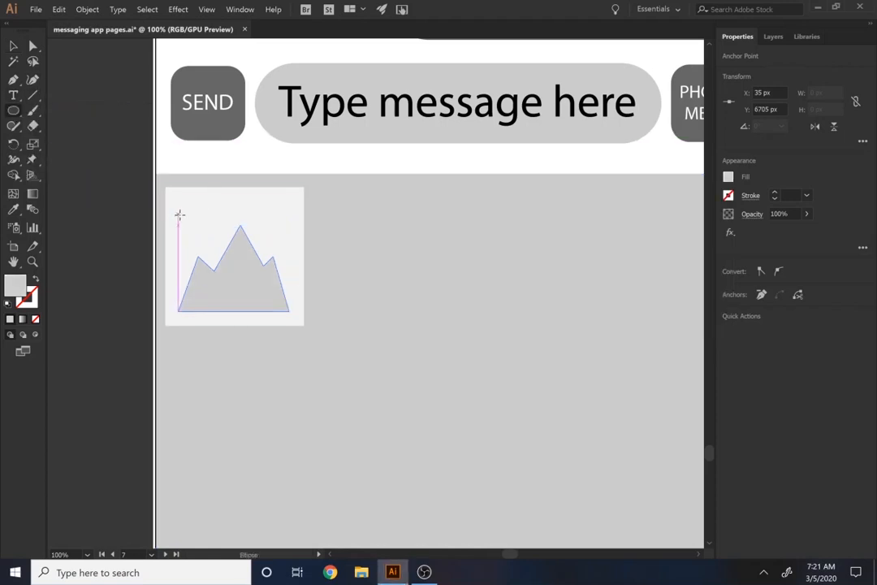
drag(179, 207, 209, 237)
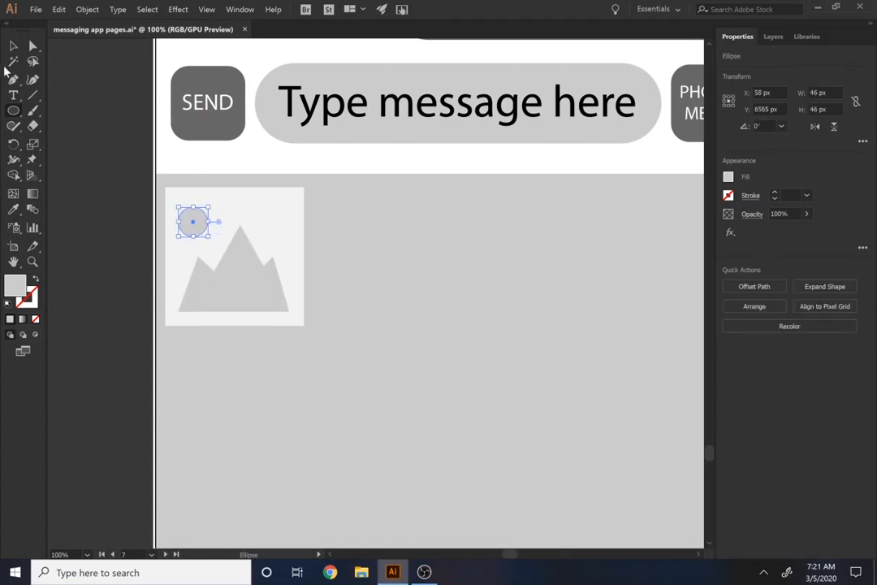
Offset the square's path by -10 px and subtract the inset square from the original to leave a frame around the mountain
click(11, 47)
click(276, 227)
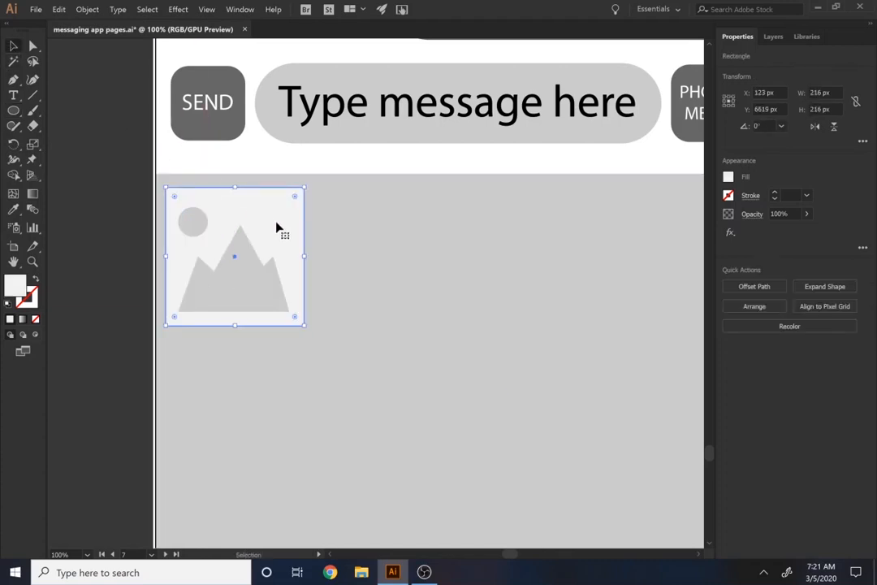
click(738, 286)
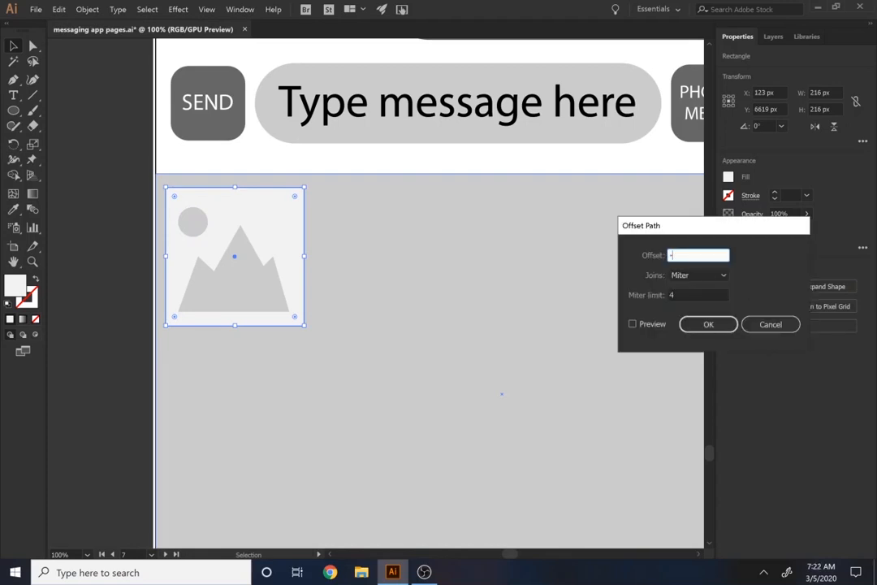
click(652, 324)
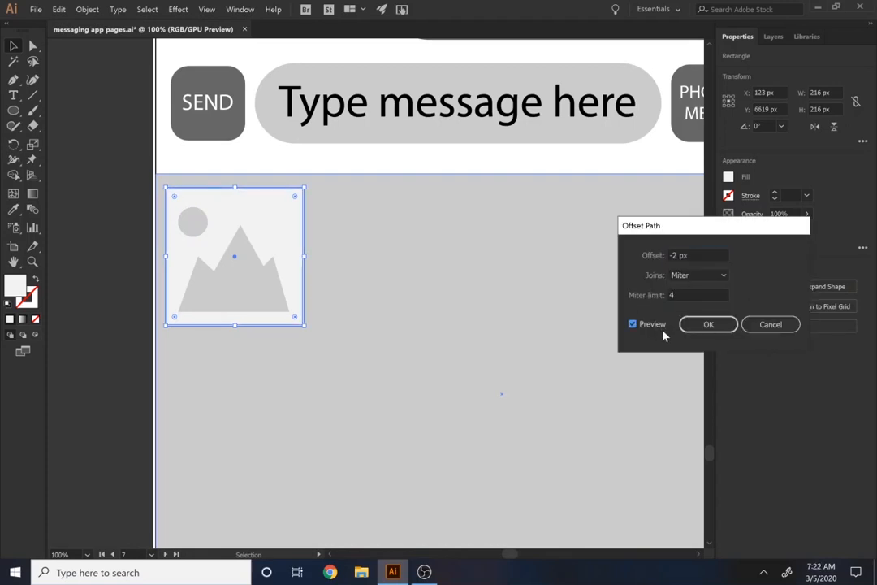
double_click(673, 255)
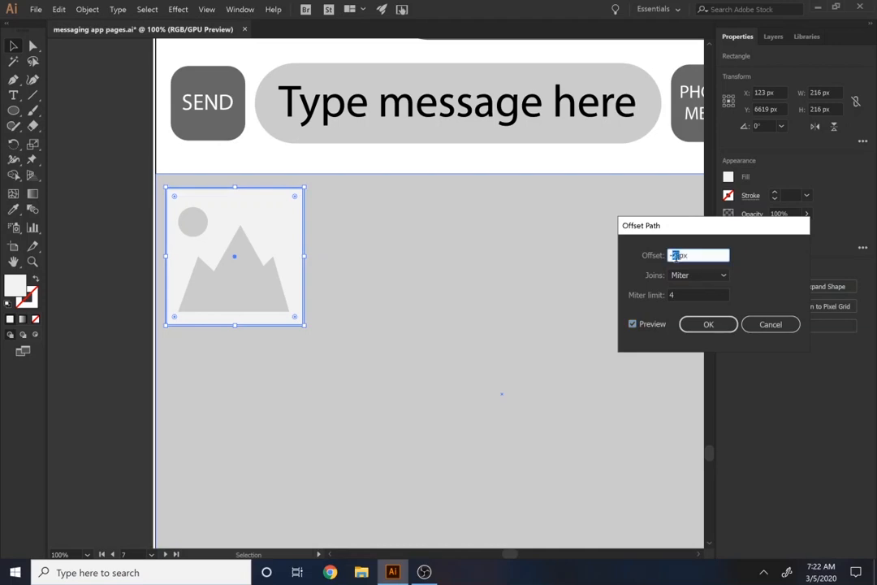
click(646, 324)
click(648, 326)
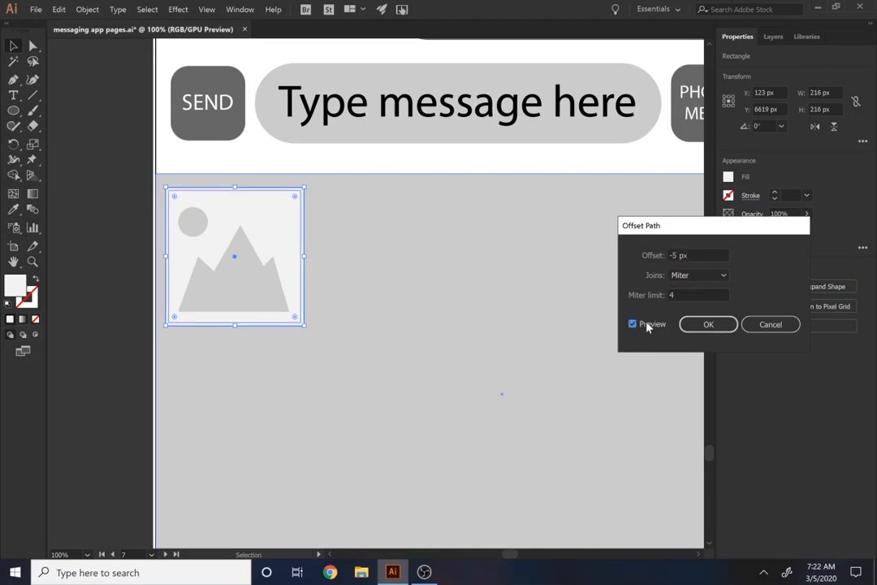
double_click(673, 255)
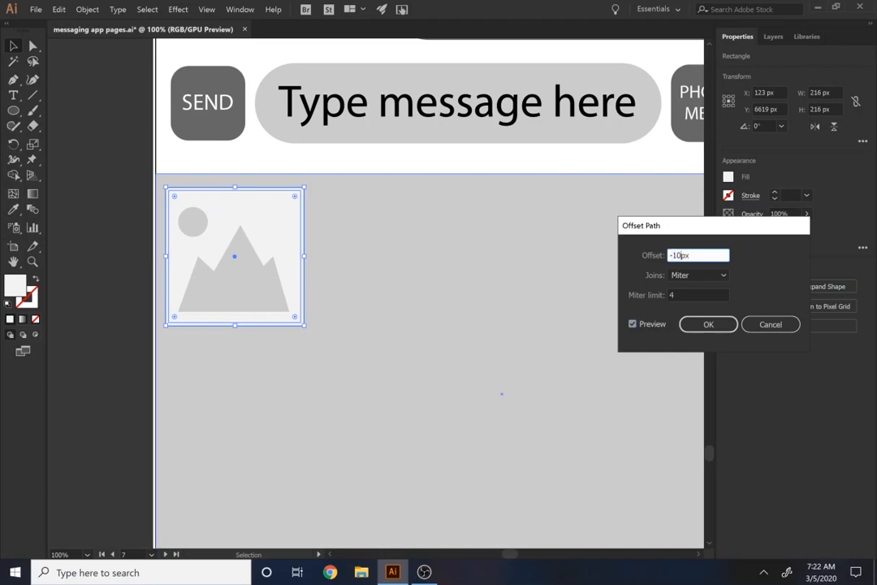
click(646, 325)
click(646, 325)
click(696, 329)
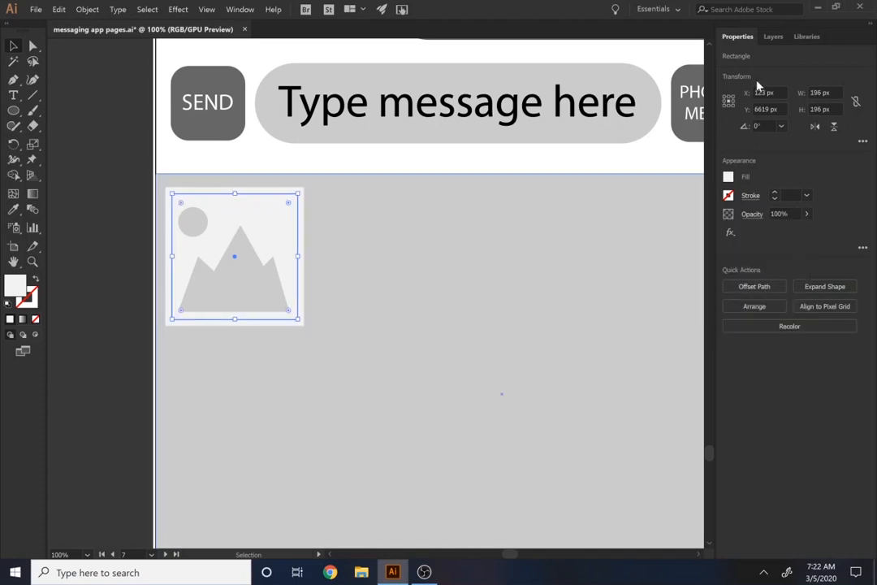
shift+click(305, 275)
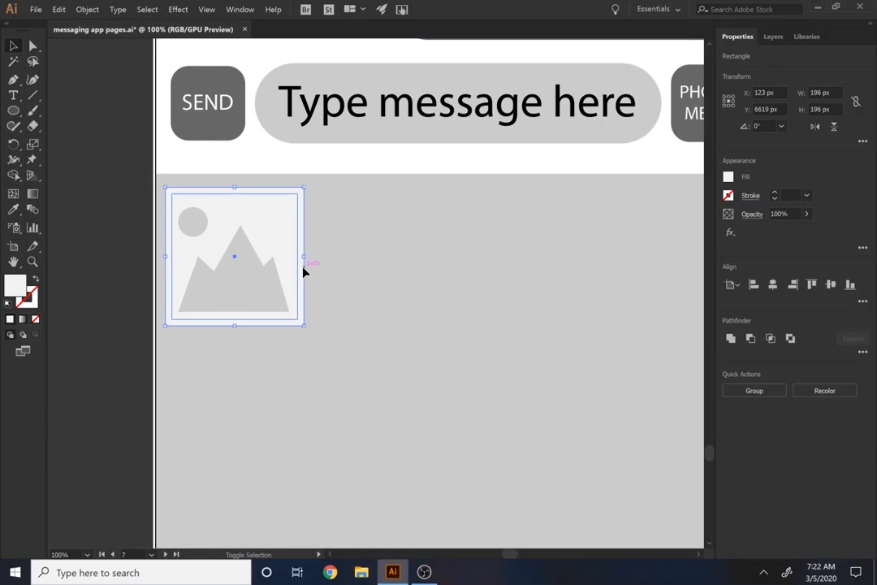
click(750, 336)
Recolour the mountain and the sun with the near-white fill sampled from the frame
click(248, 286)
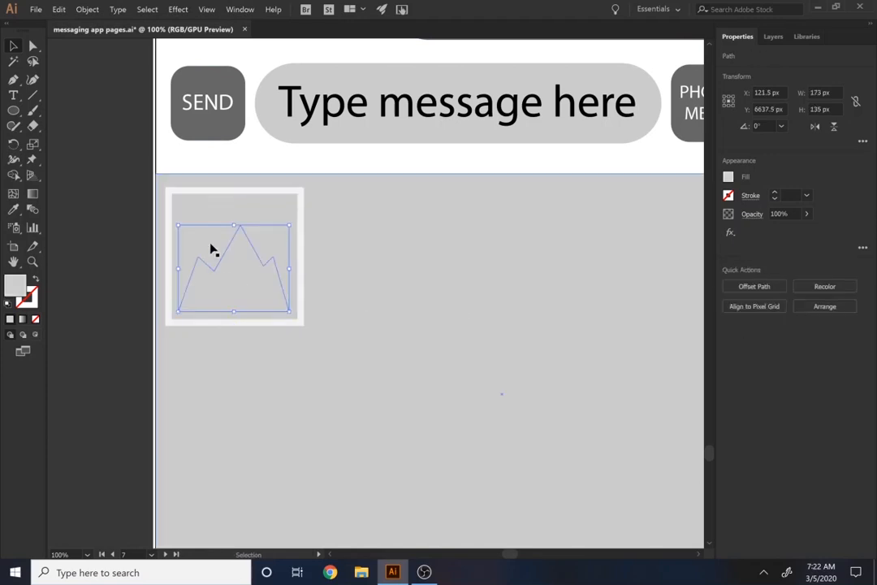
shift+click(196, 219)
key(i)
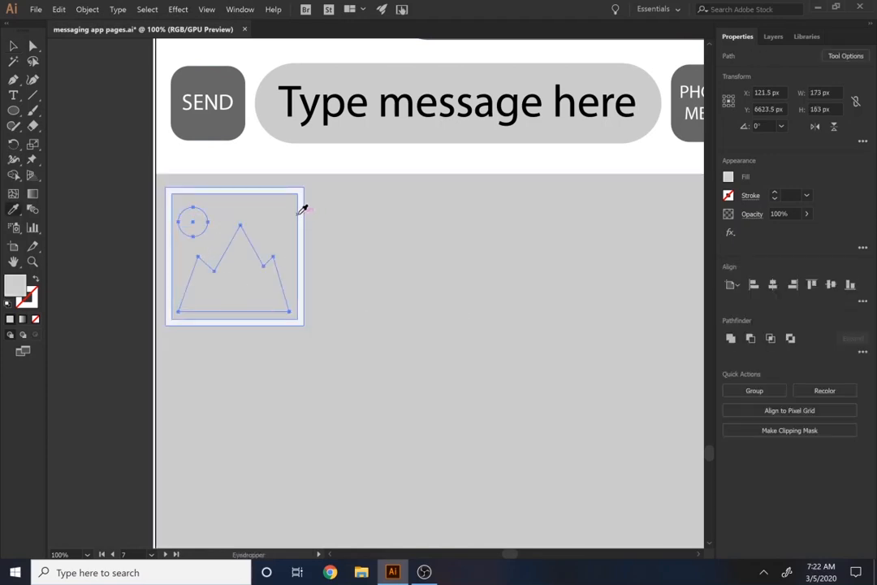
click(302, 209)
key(v)
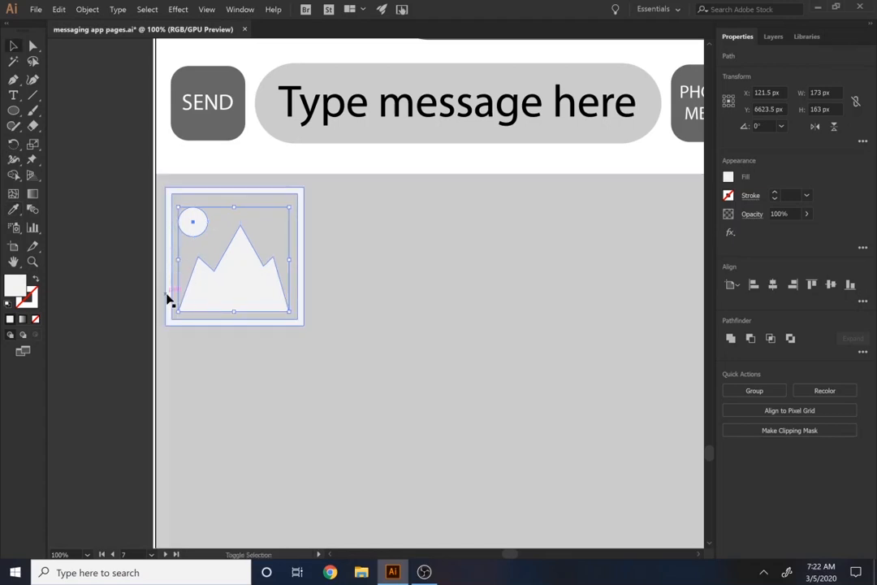
Group the frame, mountain and sun into one photo icon and duplicate it three times in a horizontal row
shift+click(169, 299)
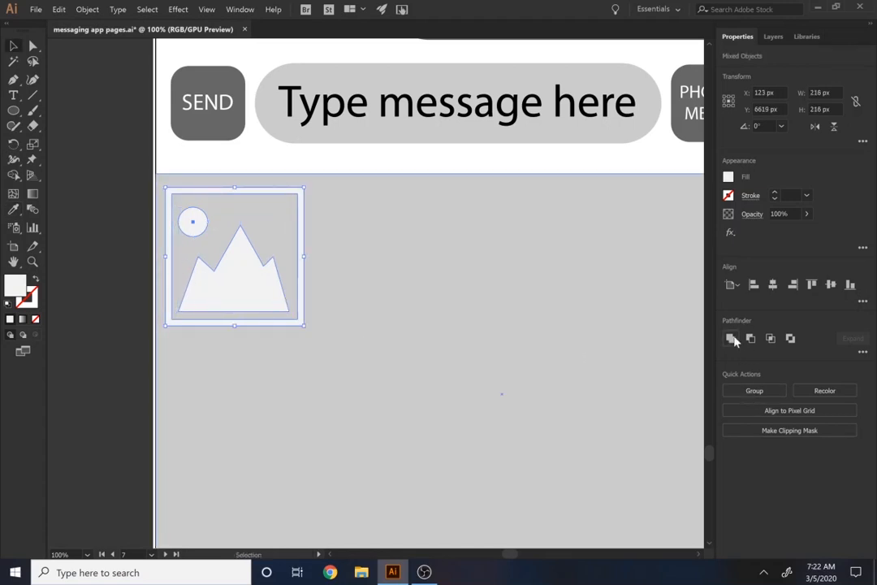
key(ctrl+g)
key(ctrl+minus)
key(ctrl+minus)
drag(234, 298, 322, 297)
key(ctrl+d)
key(ctrl+d)
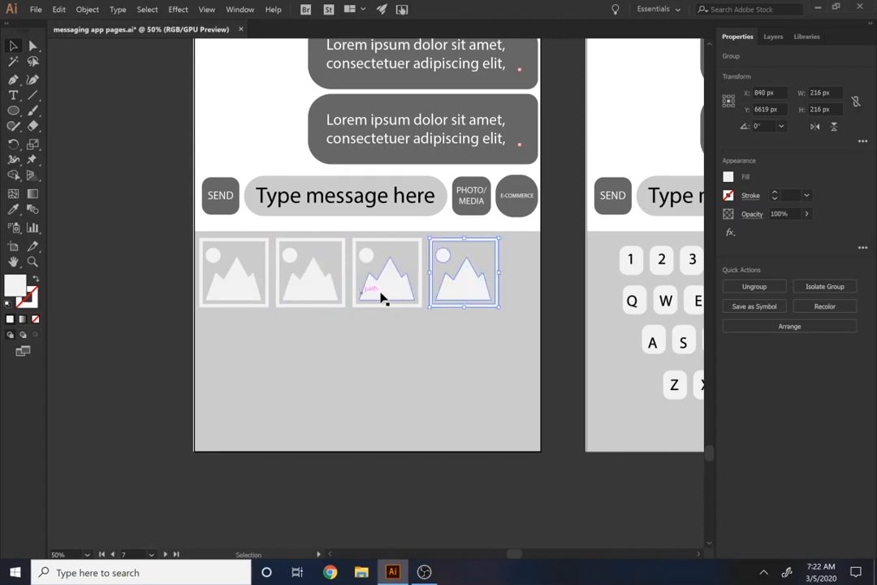
Shift the fourth photo icon towards the grey panel's right edge and distribute all four with equal horizontal spacing, aligned to the selection
drag(473, 294, 492, 294)
shift+click(407, 286)
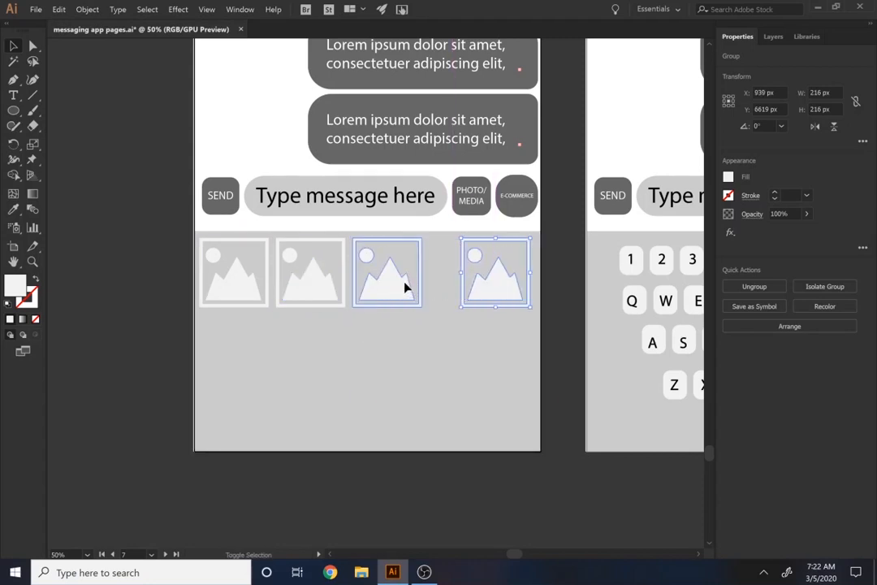
shift+click(304, 297)
shift+click(240, 299)
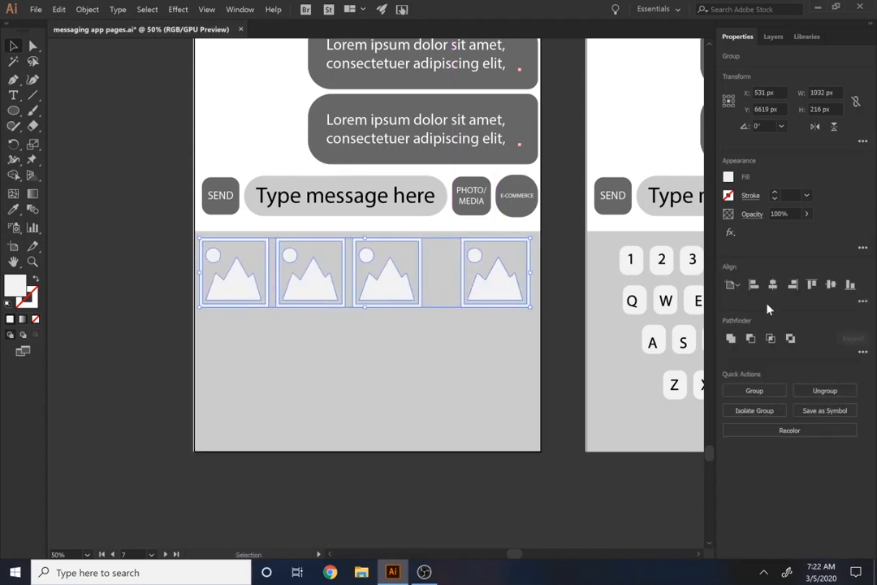
click(733, 285)
click(741, 300)
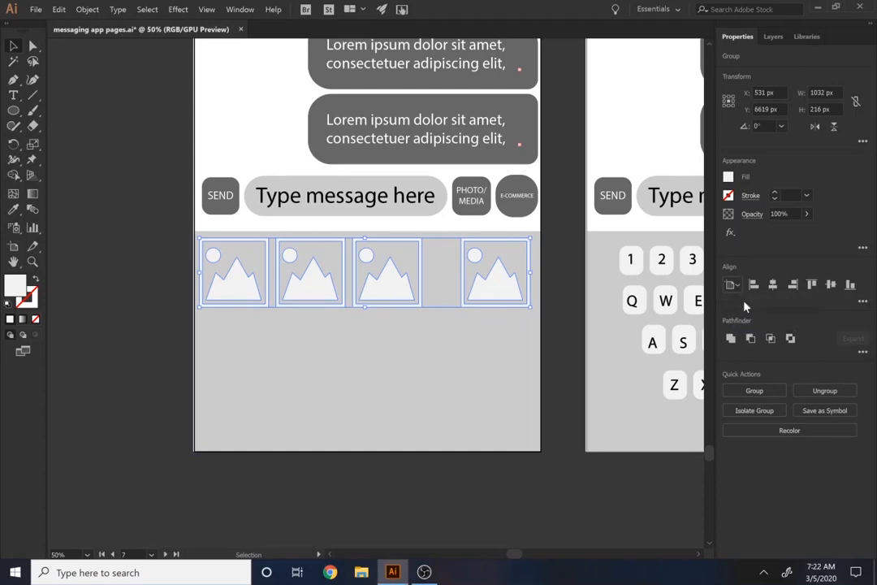
click(863, 301)
click(753, 409)
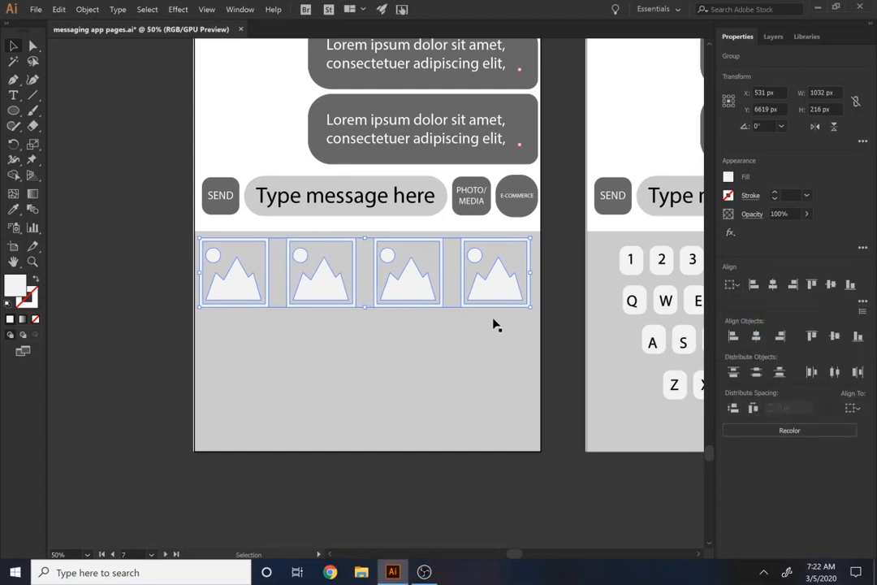
Duplicate the row of photo icons twice downward to make three rows, the last running past the artboard's bottom edge
click(501, 341)
drag(497, 309, 501, 383)
key(ctrl+d)
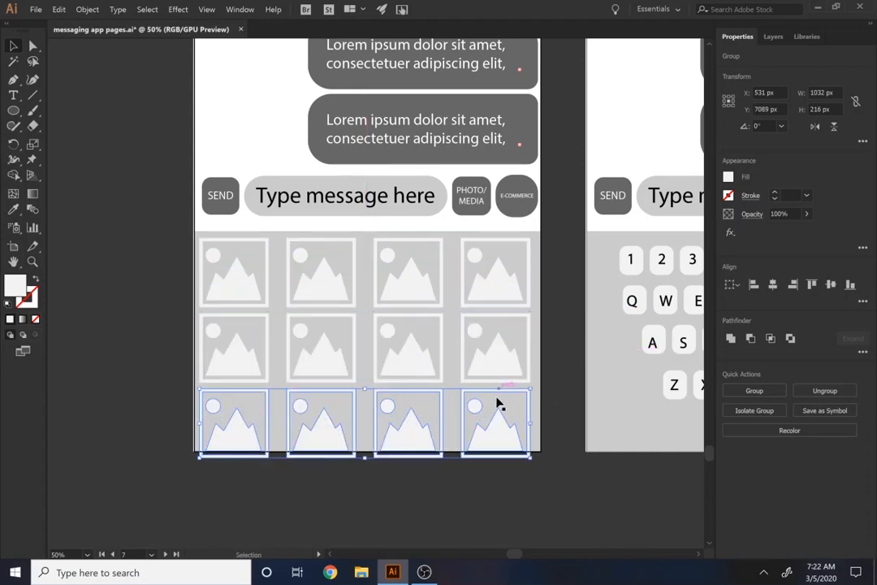
click(491, 501)
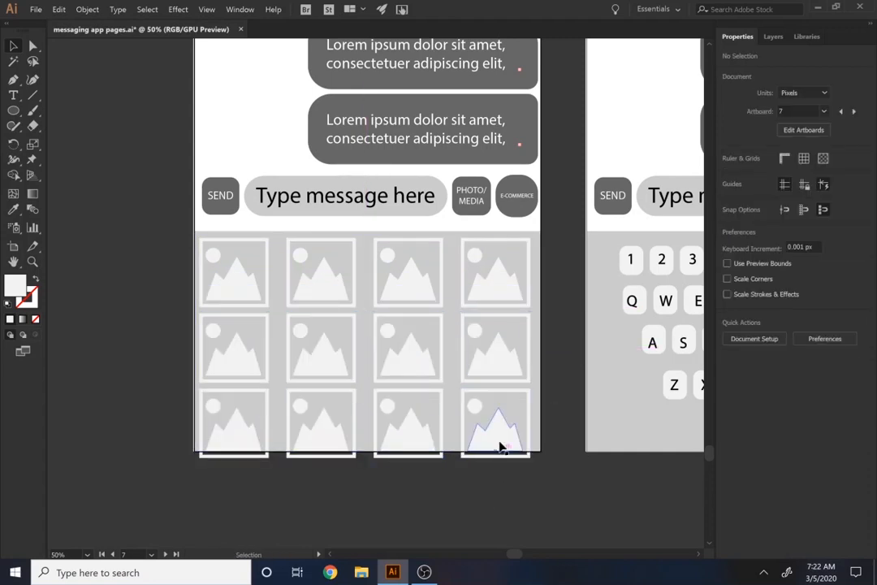
Delete the keyboard keys and the space bar from the grey panel on artboard 8
drag(506, 396, 478, 460)
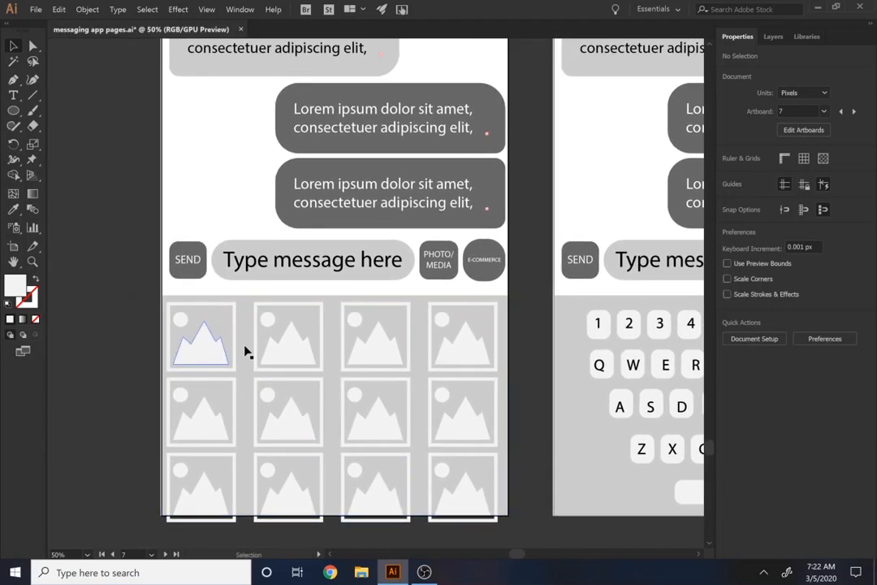
drag(364, 383, 130, 350)
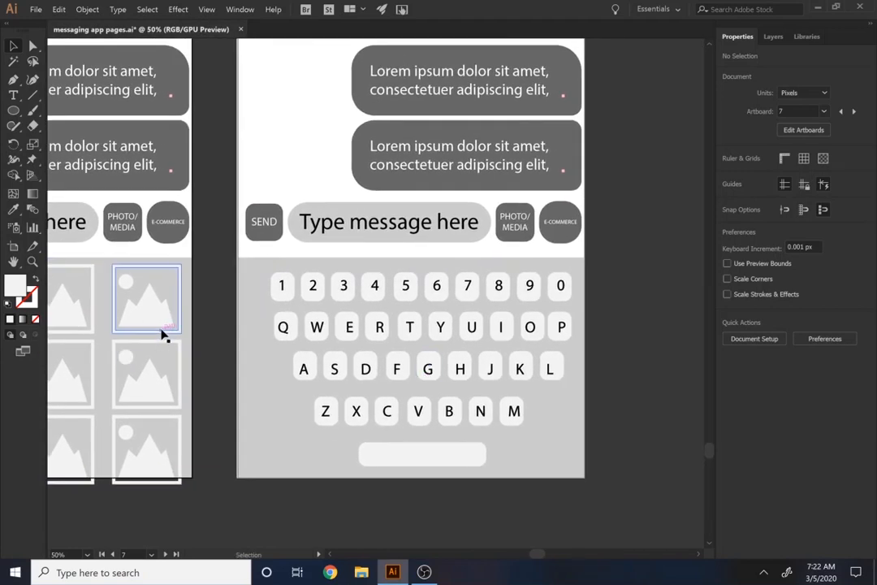
drag(372, 342, 506, 419)
key(Delete)
click(452, 460)
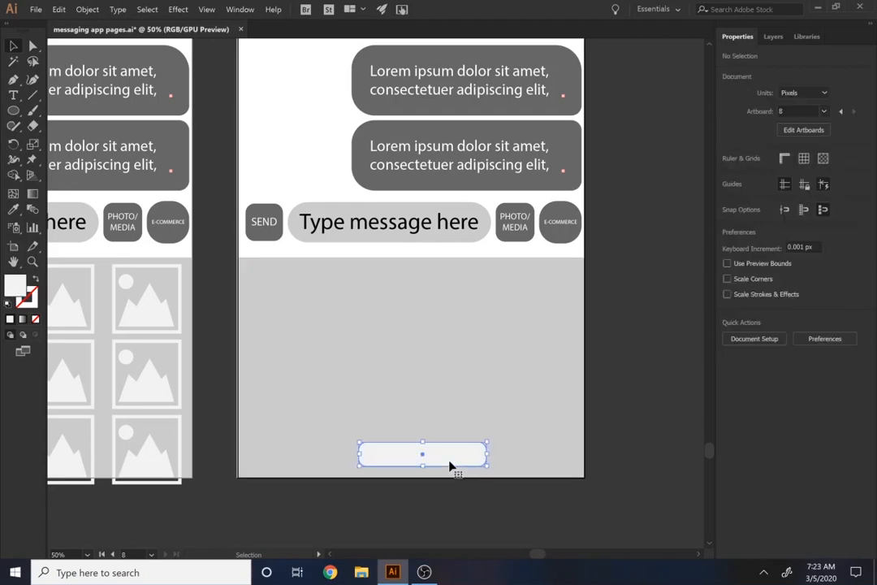
key(Delete)
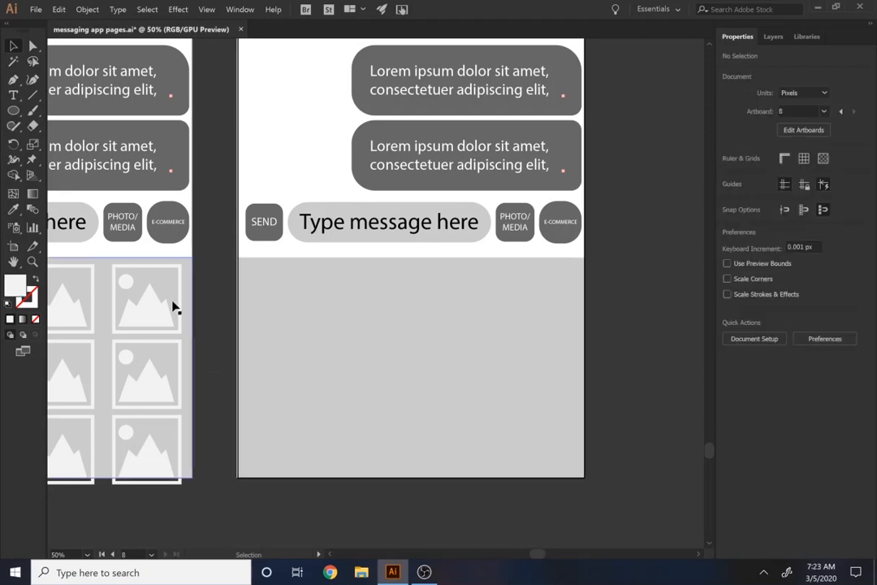
Draw a circle about 186 px in diameter in the upper-left corner of artboard 8's empty grey panel
click(11, 110)
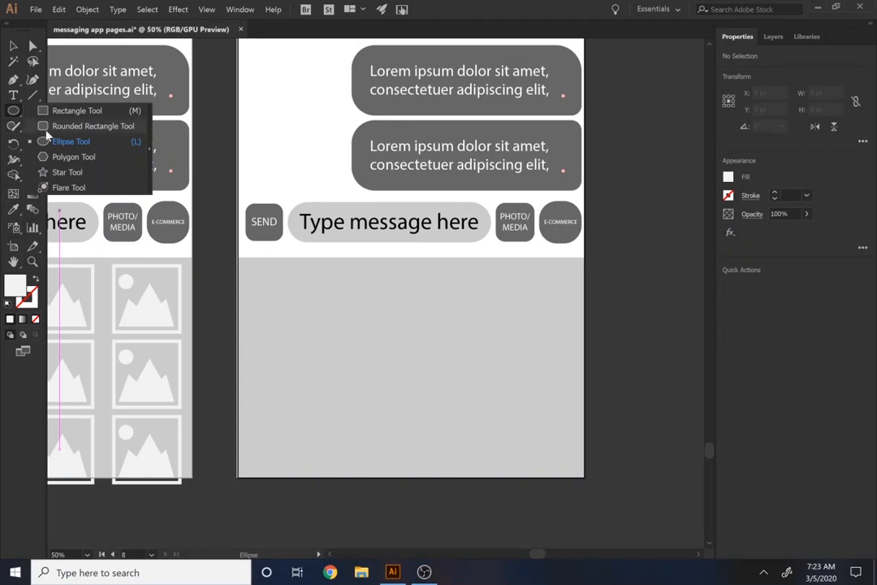
click(55, 142)
drag(249, 268, 307, 314)
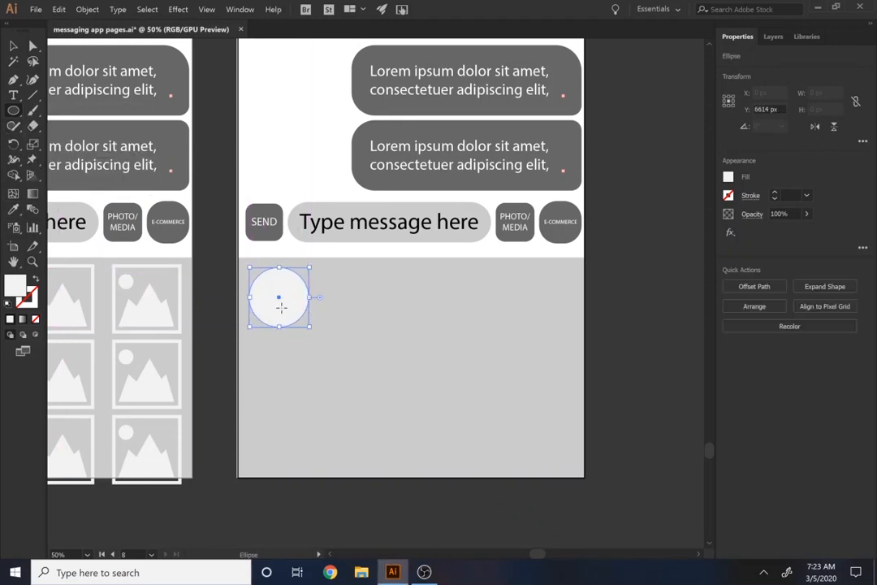
Add a "$" text, enlarge it to about 104 pt and centre it in the circle
click(15, 96)
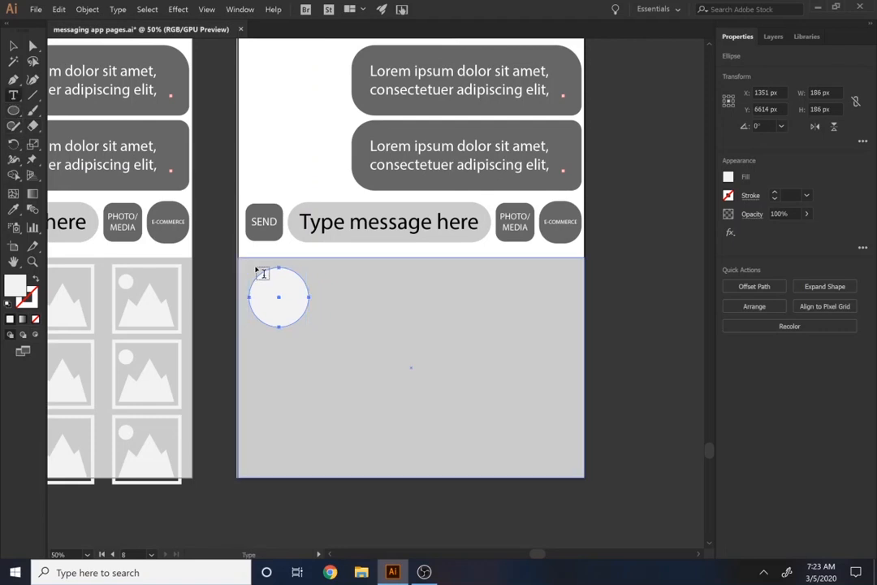
click(270, 300)
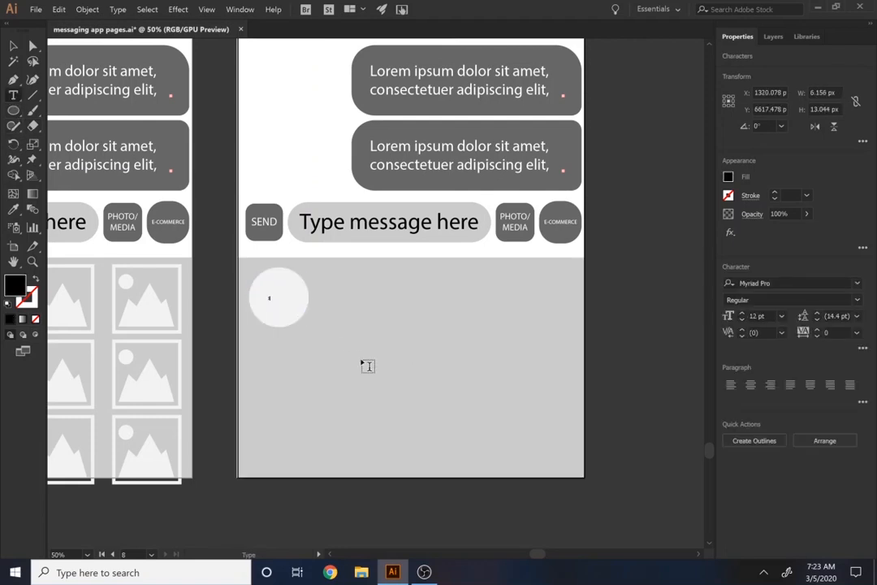
click(14, 44)
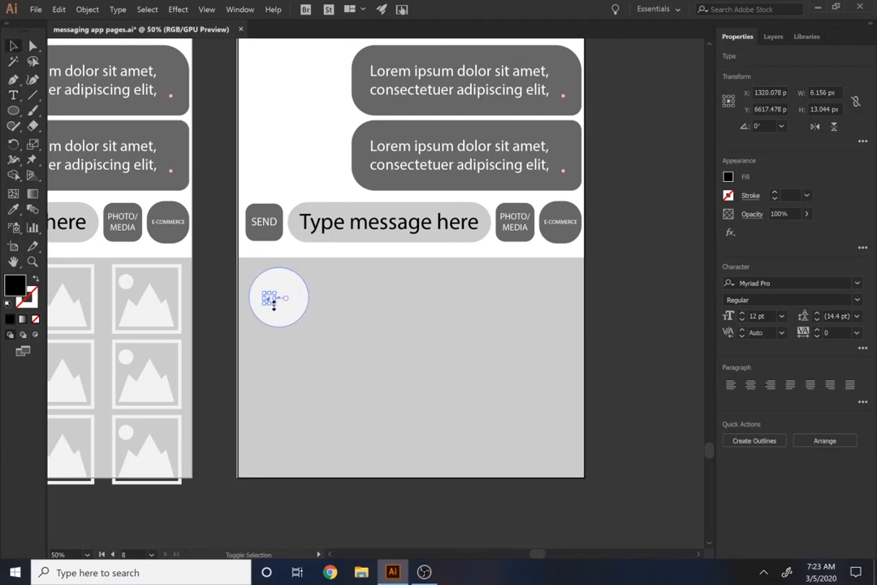
drag(274, 302, 356, 373)
drag(302, 329, 279, 298)
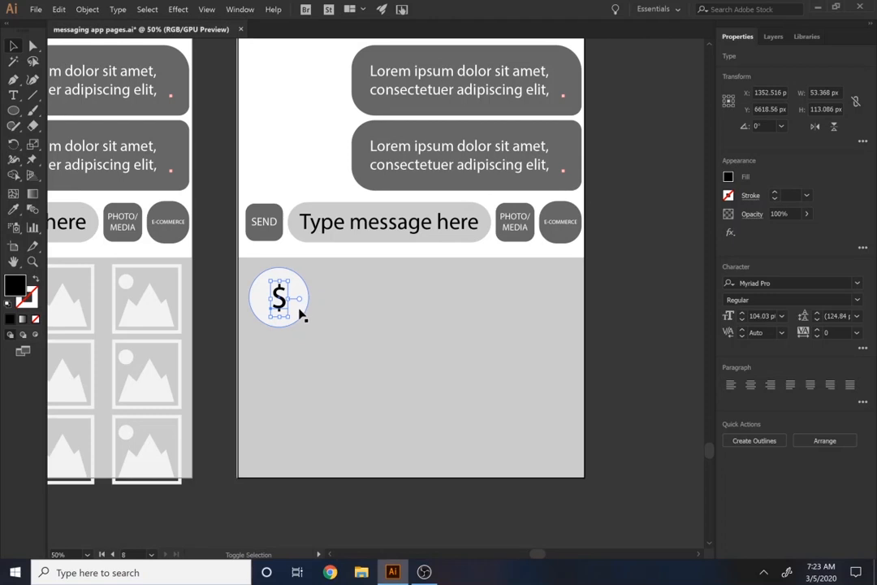
key(o)
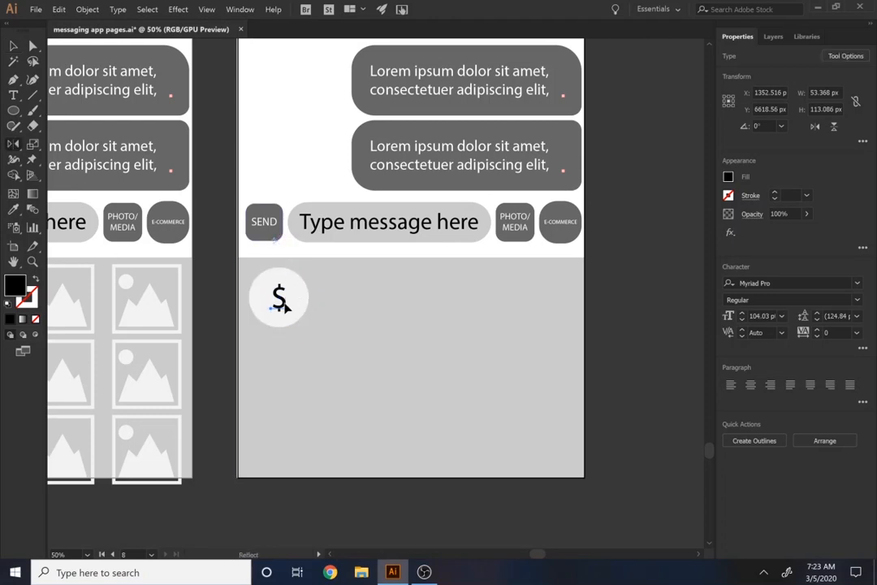
drag(286, 305, 273, 286)
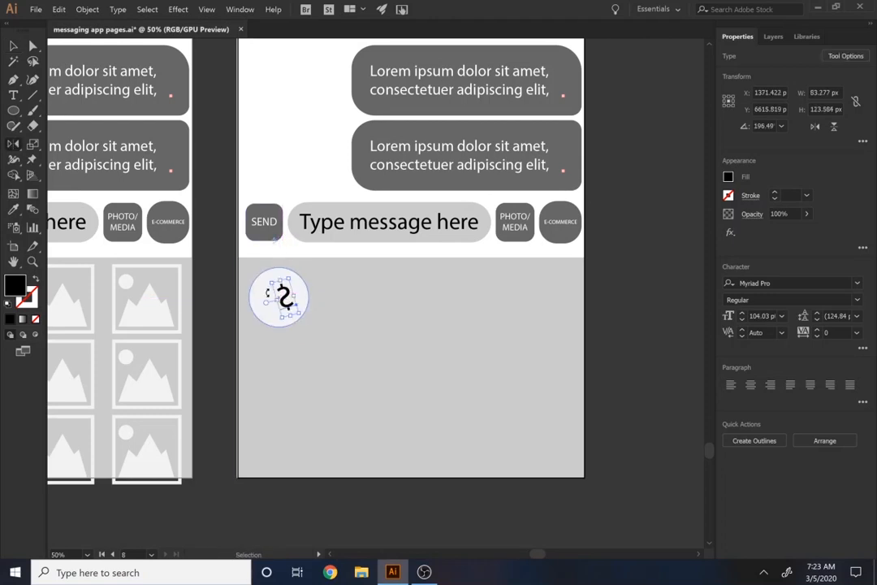
key(ctrl+z)
Recolour the dollar sign with the SEND button's dark grey and group it with the circle
key(i)
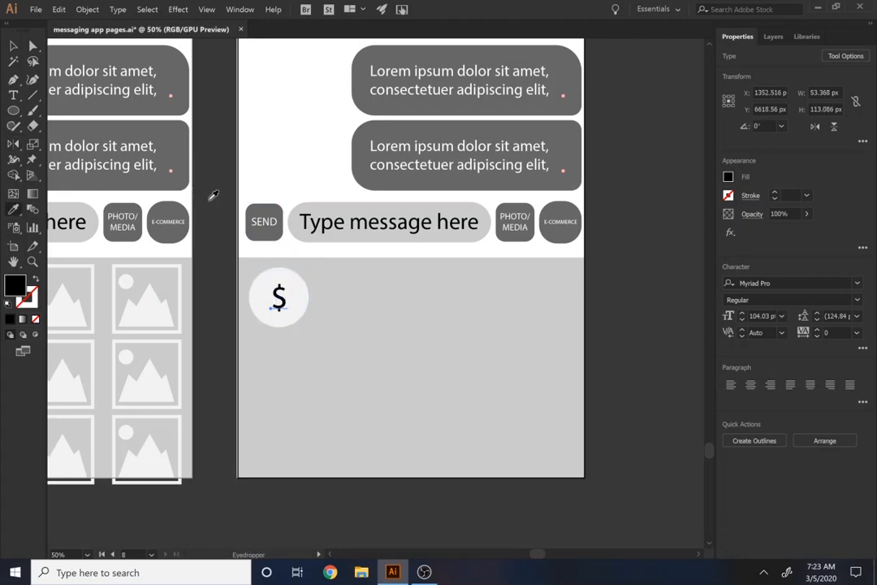
click(272, 207)
key(v)
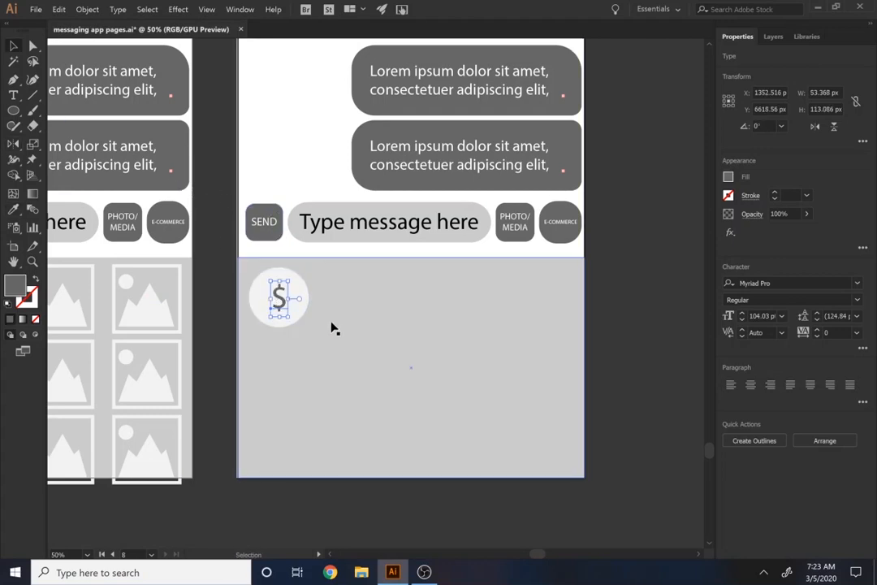
shift+click(304, 291)
click(748, 390)
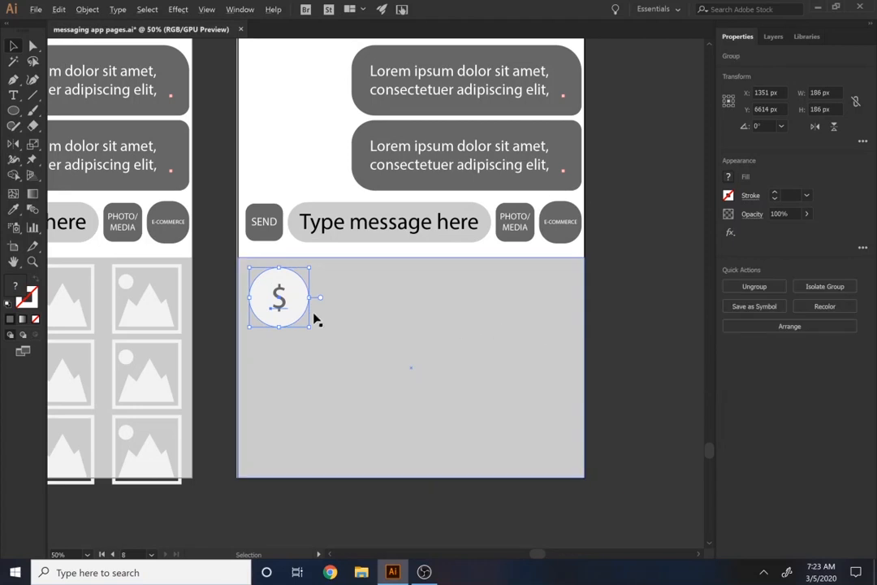
Duplicate the dollar icon three times in an evenly spaced horizontal row across the grey panel
drag(297, 305, 355, 307)
key(ctrl+d)
key(ctrl+d)
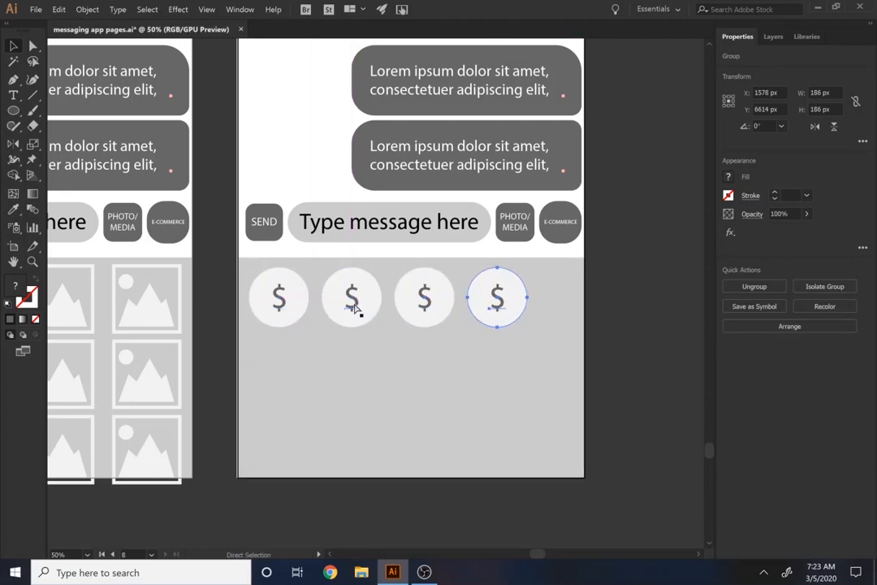
key(ctrl+d)
key(ctrl+z)
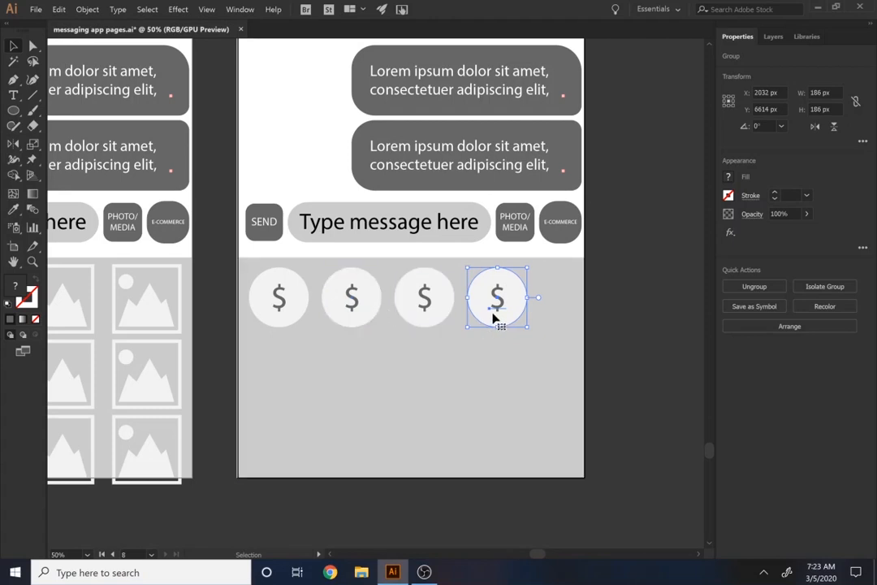
Move the fourth dollar icon near the grey panel's far edge and distribute the row of four with equal horizontal spacing
drag(505, 315, 552, 301)
shift+click(424, 300)
shift+click(351, 300)
shift+click(272, 304)
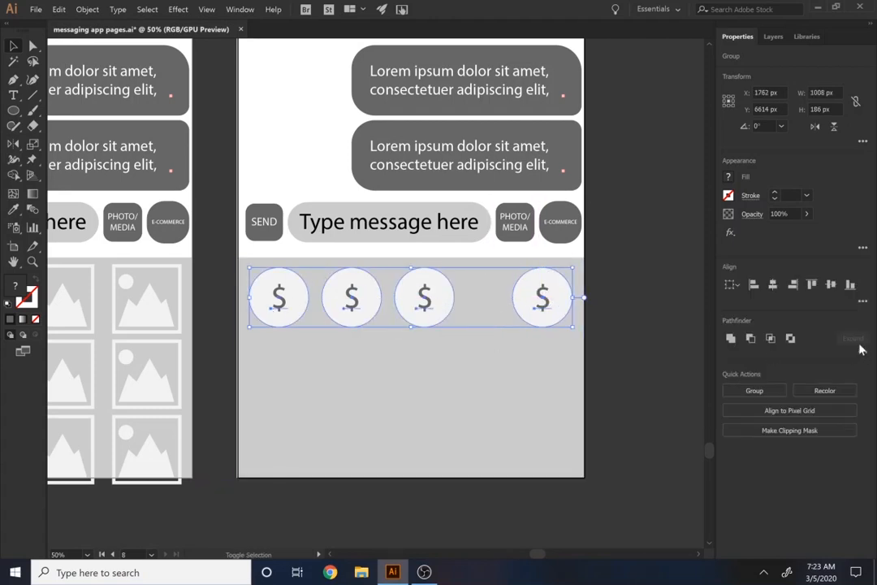
click(863, 301)
click(811, 337)
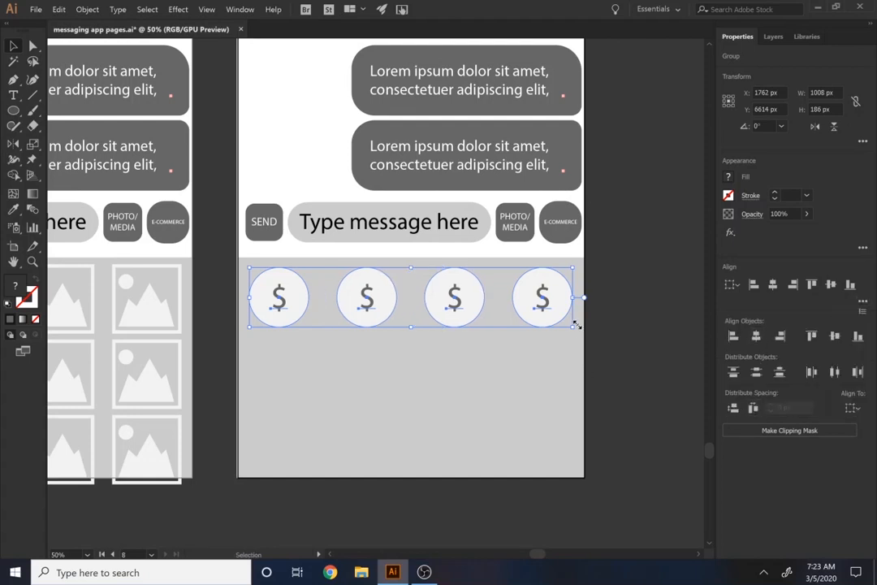
Duplicate the row of four dollar icons twice below itself to fill artboard 8's panel with three evenly spaced rows
drag(536, 319, 540, 388)
key(ctrl+d)
click(609, 415)
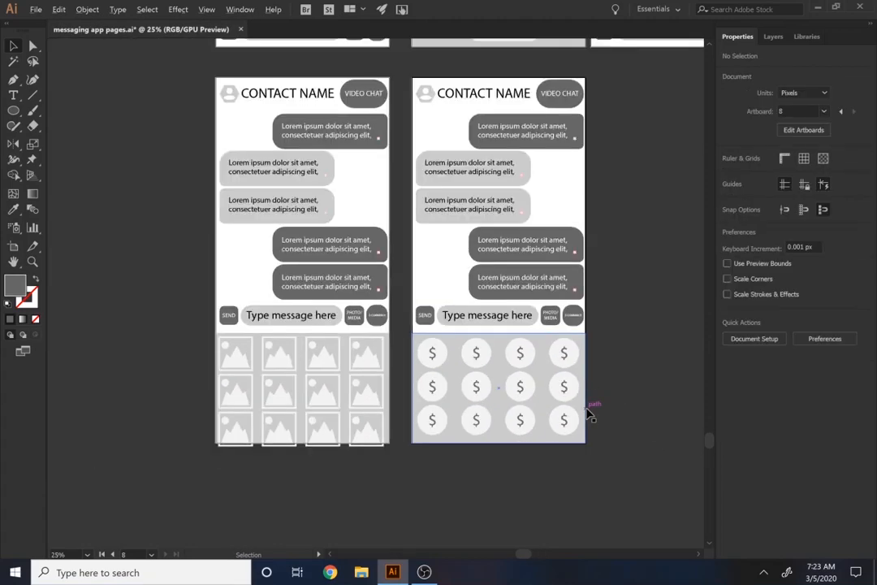
Examine the photo/media and e-commerce chat pages alongside the other pages of the app
scroll(593, 411, down, 2)
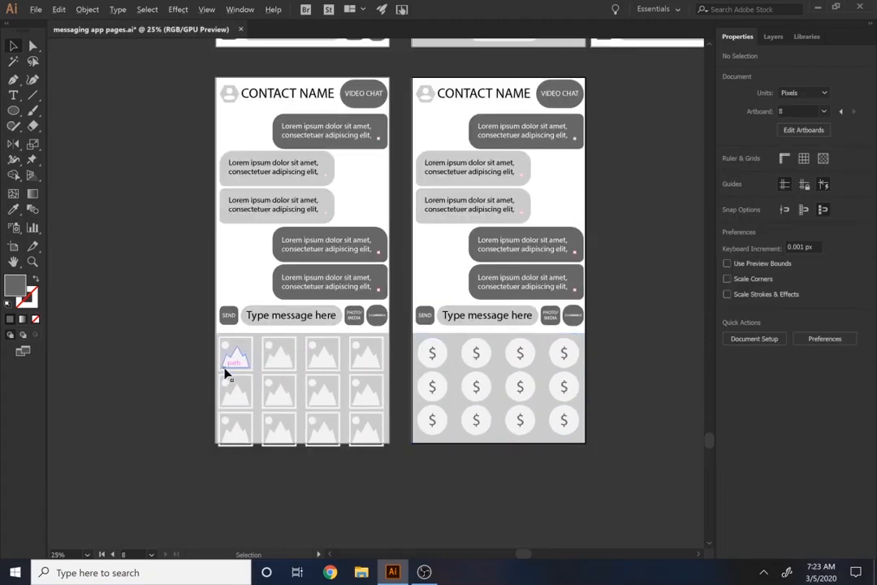
scroll(202, 364, down, 1)
drag(284, 303, 205, 464)
drag(201, 363, 205, 479)
drag(338, 295, 230, 411)
drag(319, 278, 378, 255)
key(ctrl+minus)
key(ctrl+minus)
scroll(363, 274, up, 2)
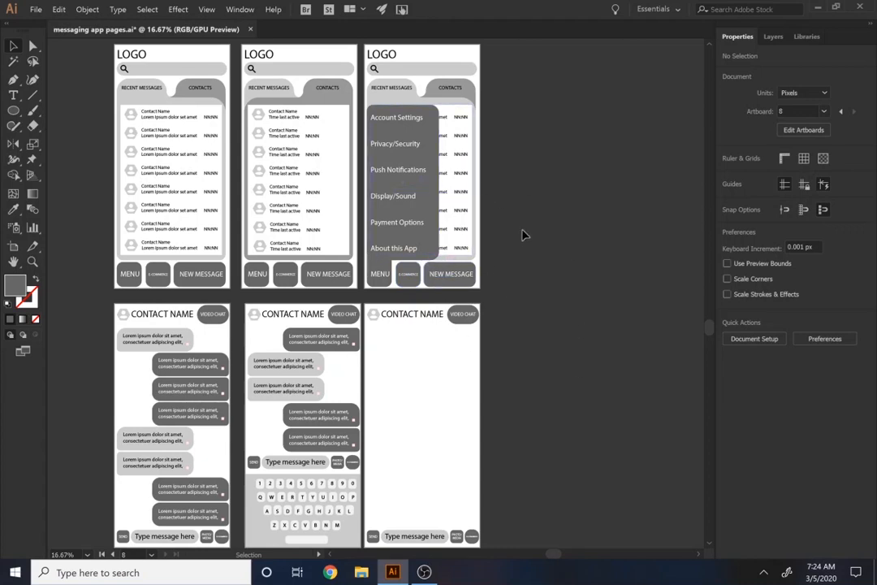
scroll(453, 238, down, 1)
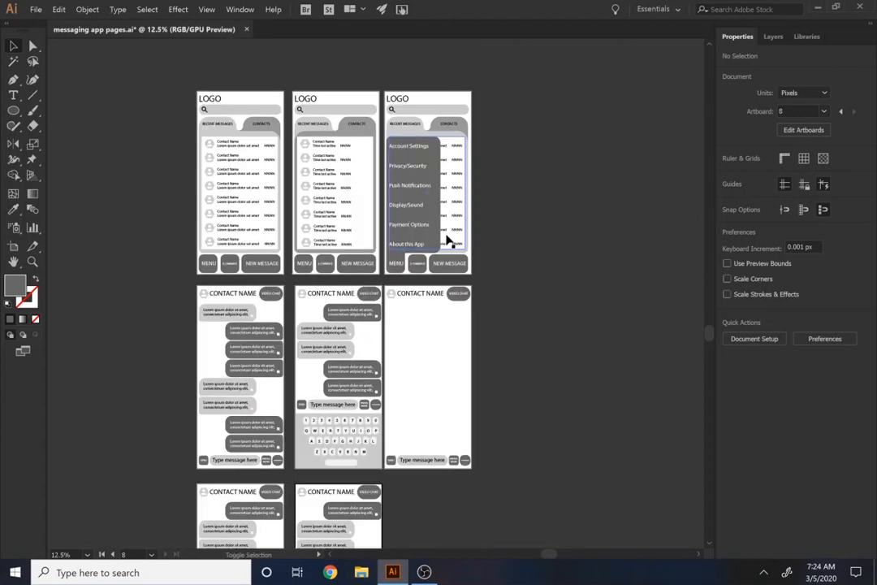
Replace the copied main-page name of artboard 7, the photo/media picker page, with a new name
key(shift+o)
key(space)
drag(454, 396, 518, 295)
click(290, 457)
double_click(790, 166)
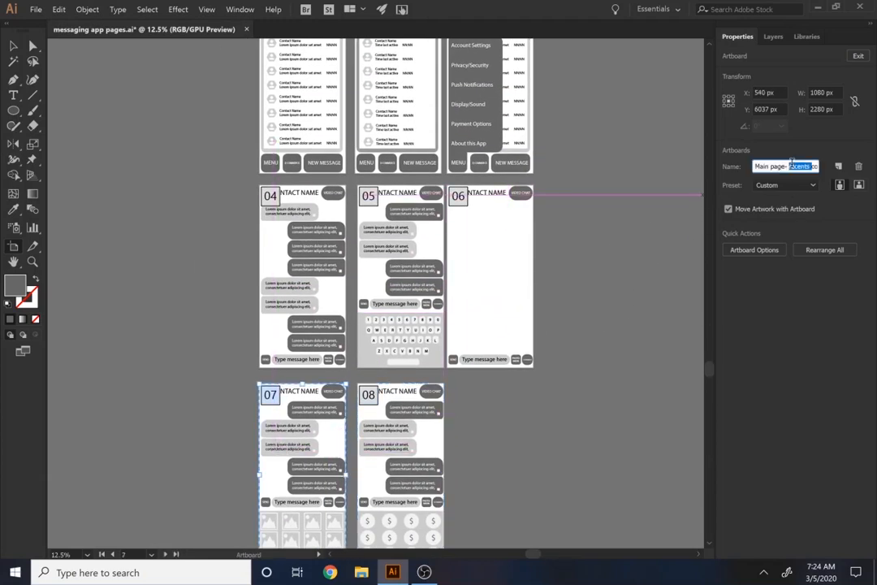
triple_click(792, 166)
text(access photos/media)
Rename artboard 8, the page with the dollar icons, as "conversation e-commerce"
click(392, 476)
click(802, 167)
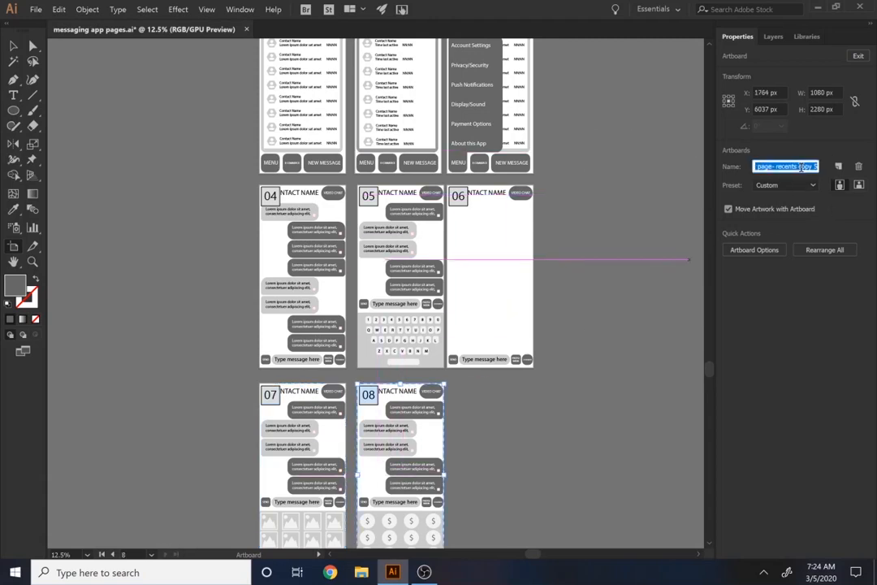
key(BackSpace)
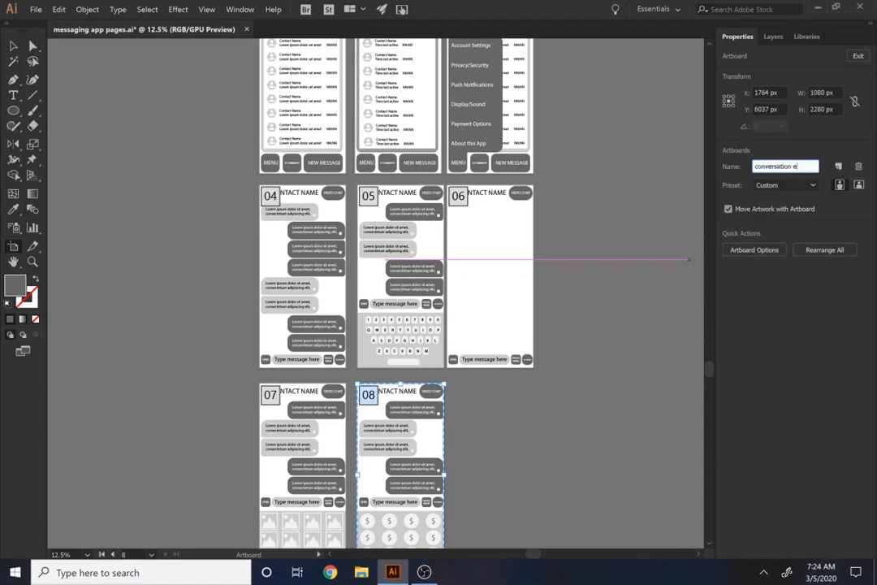
text(erc)
key(Return)
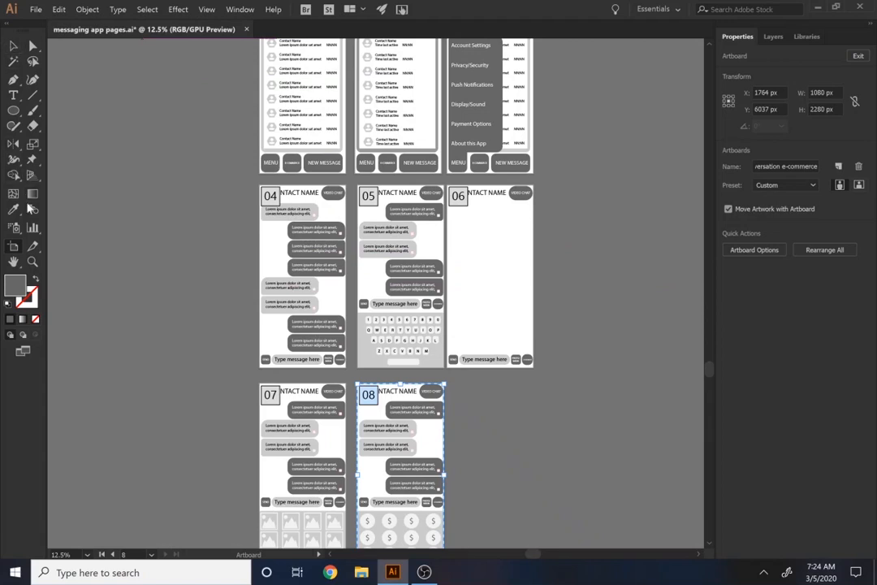
Duplicate the recents main page beside the menu page and rename the copy "Main page-e commerce"
drag(480, 114, 481, 115)
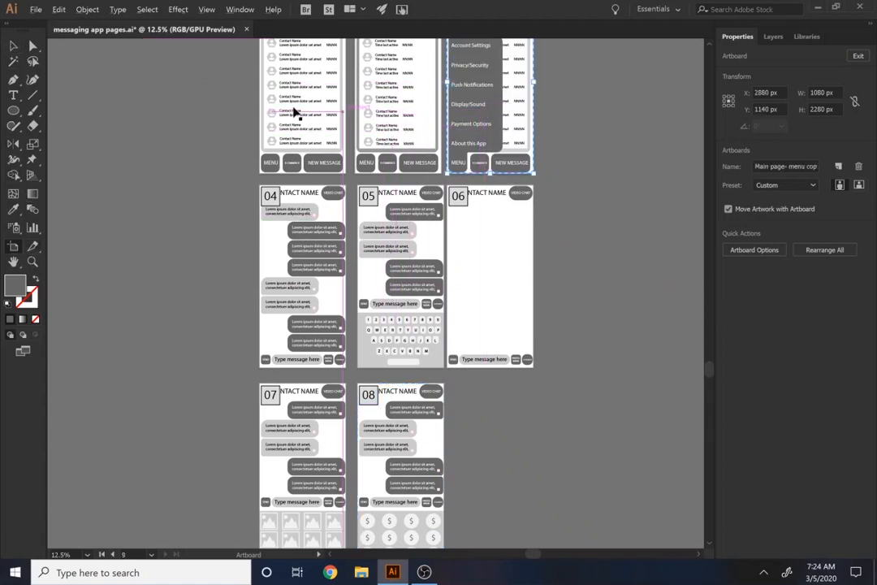
drag(286, 116, 447, 250)
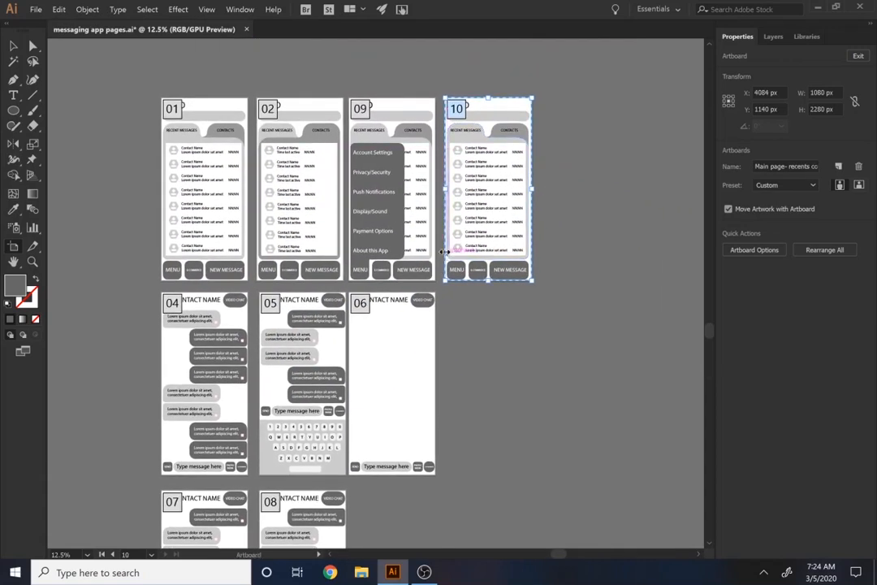
click(788, 165)
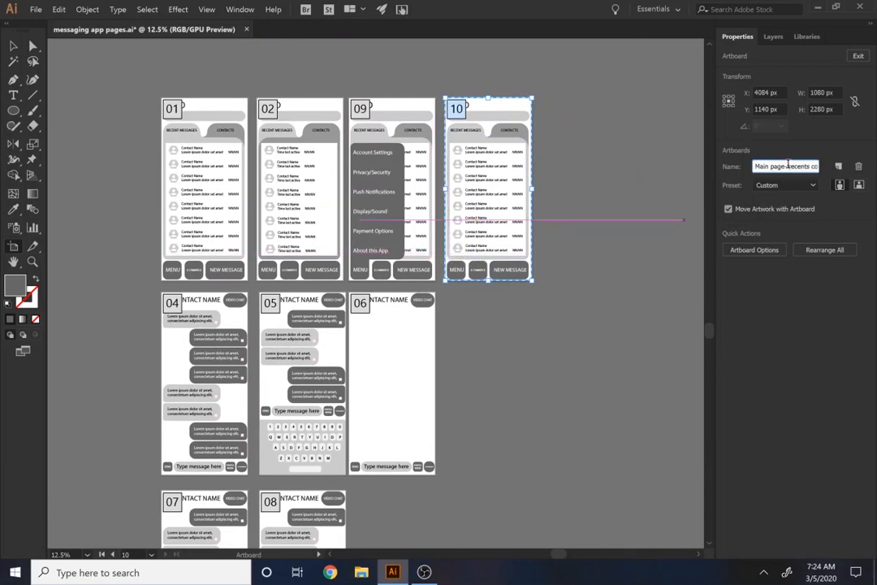
drag(785, 165, 816, 166)
text(-e commerce)
key(Return)
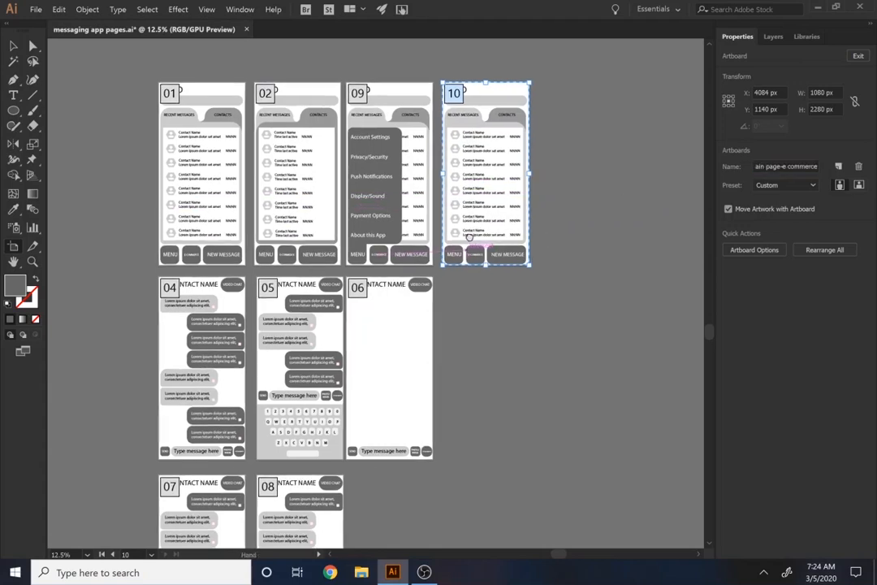
Copy the dollar icon panel from artboard 8 onto the new e-commerce main page, just above its bottom buttons
scroll(354, 439, down, 4)
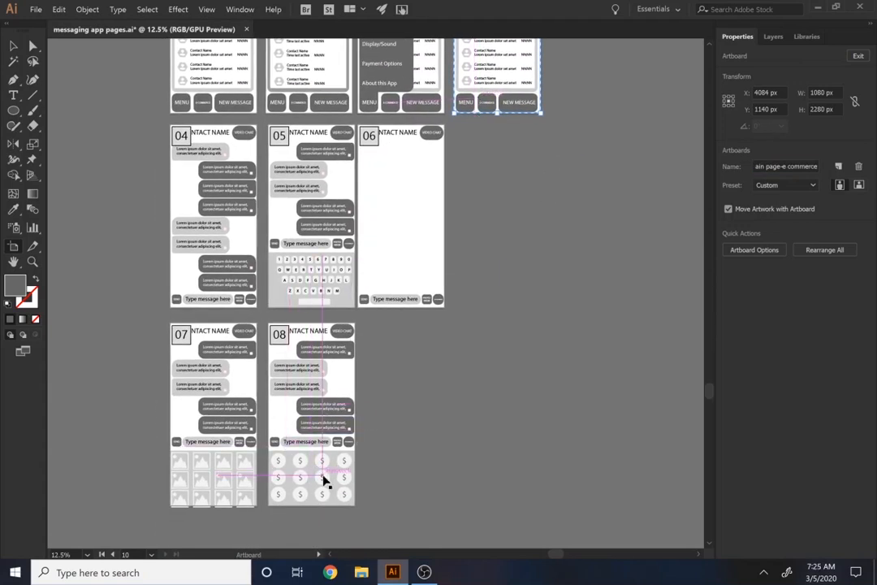
click(13, 47)
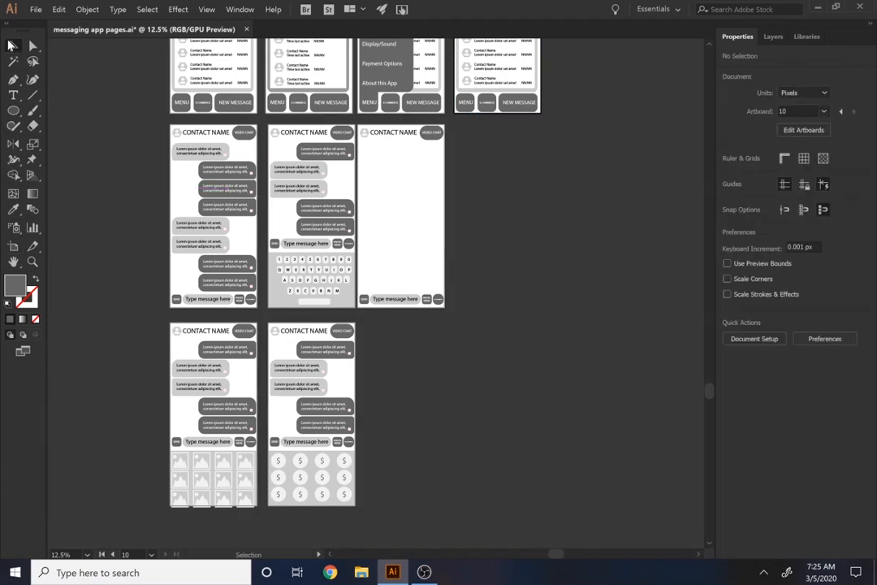
click(274, 461)
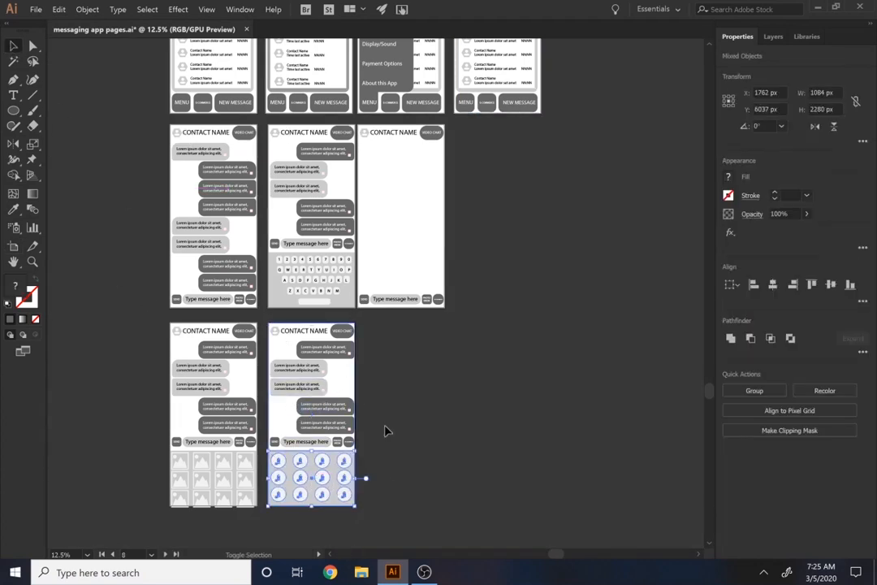
key(ctrl+c)
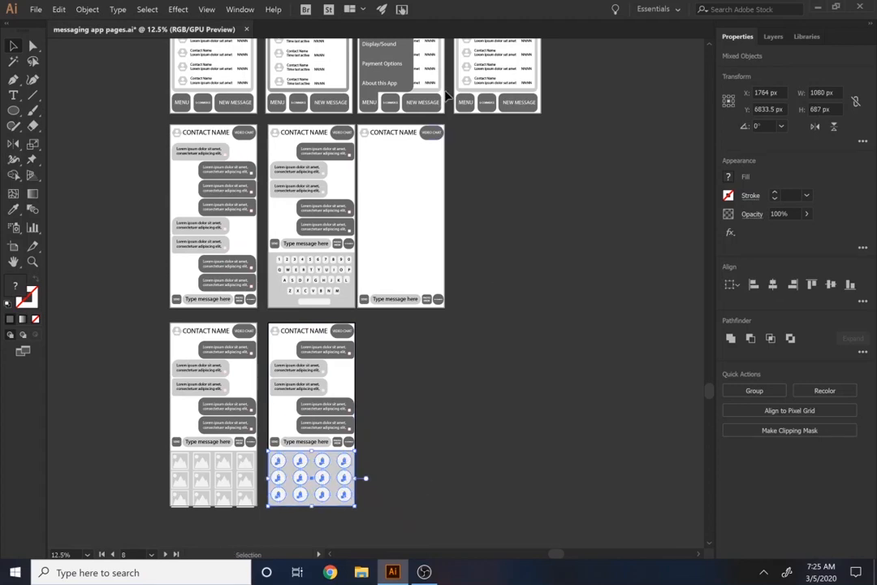
scroll(513, 376, up, 3)
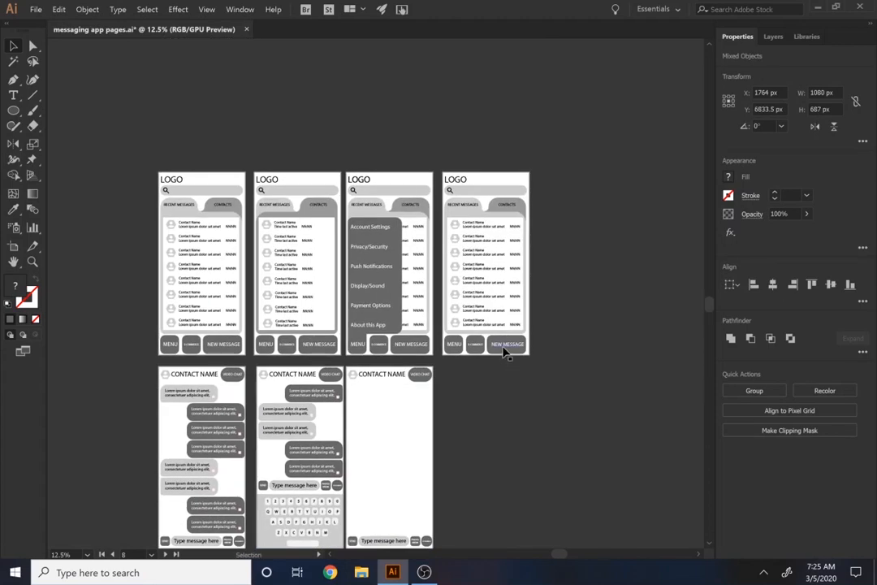
click(504, 351)
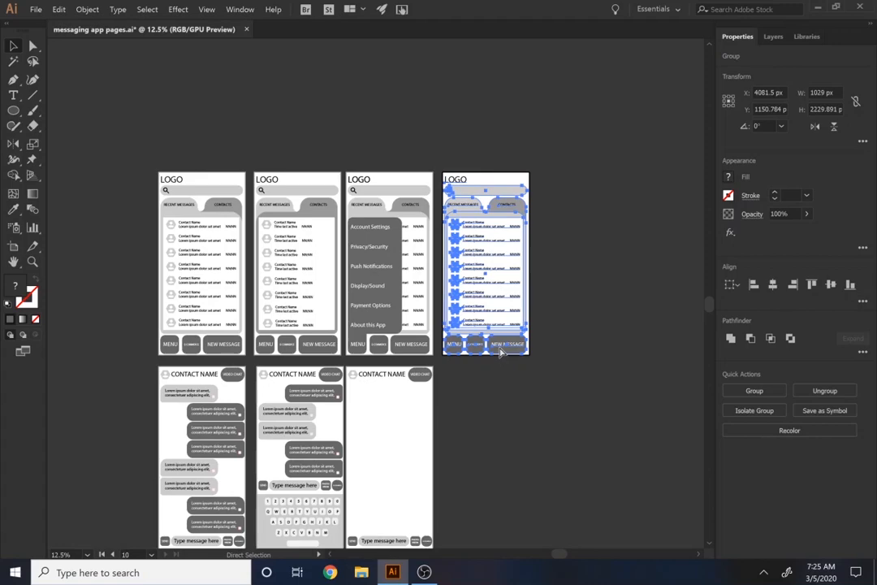
key(ctrl+v)
drag(406, 293, 514, 309)
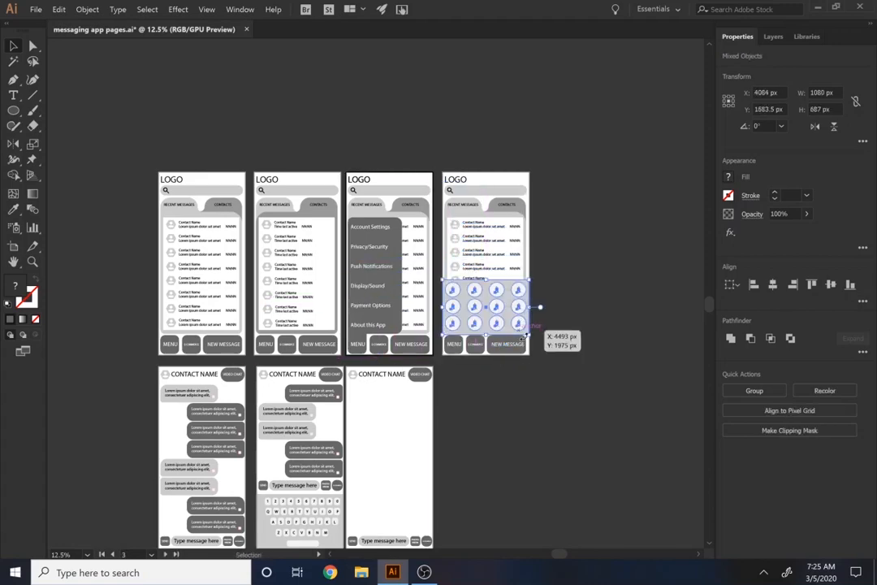
Scale the pasted dollar icon panel to about 1011 × 643 px so it lines up with the row of buttons below
scroll(513, 348, up, 3)
drag(407, 286, 407, 317)
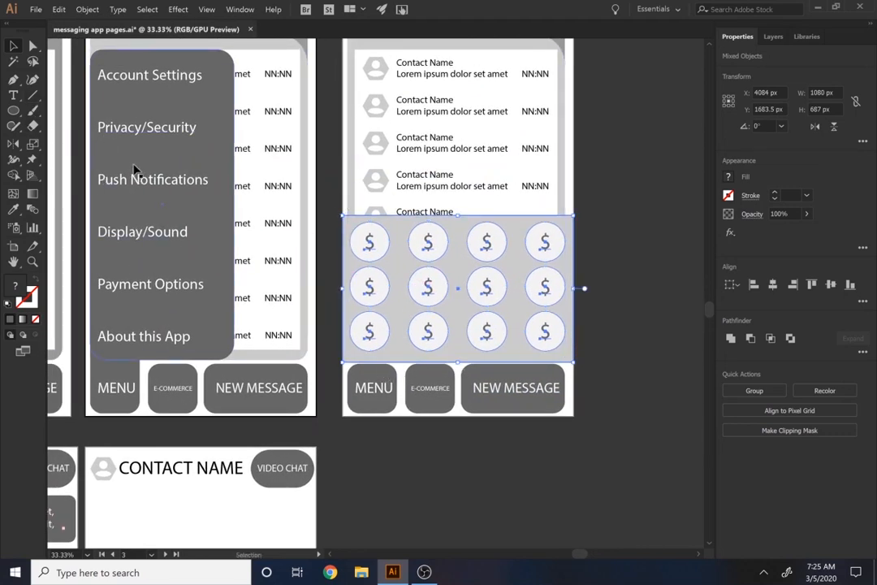
drag(345, 288, 349, 288)
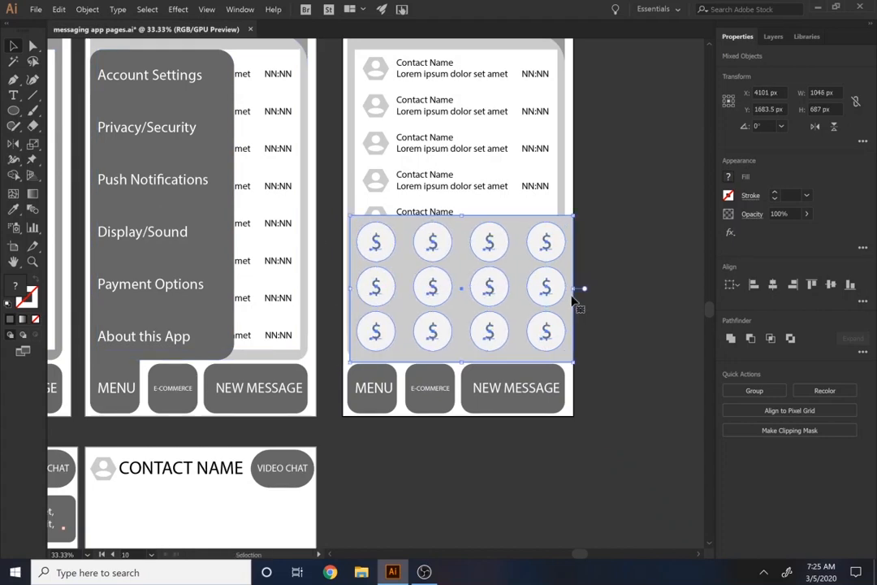
key(ctrl+z)
drag(482, 314, 483, 344)
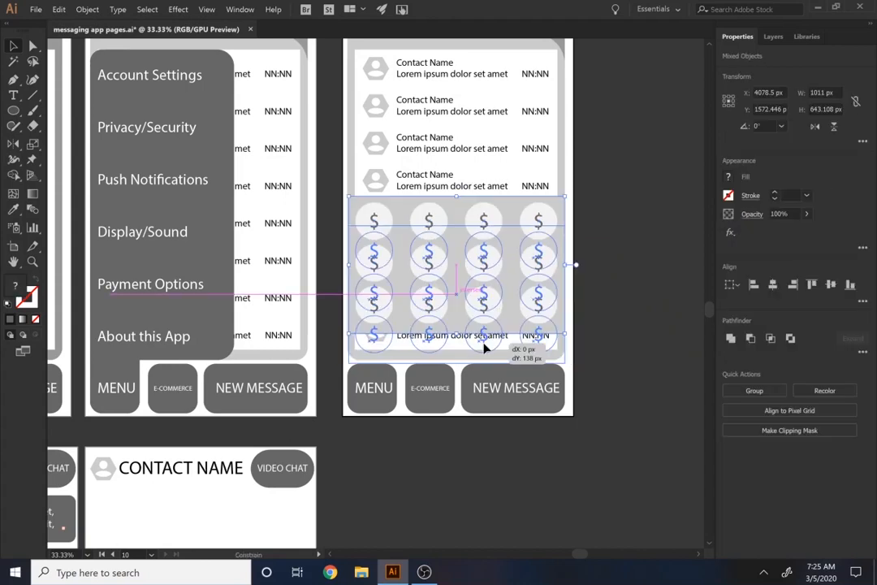
click(538, 452)
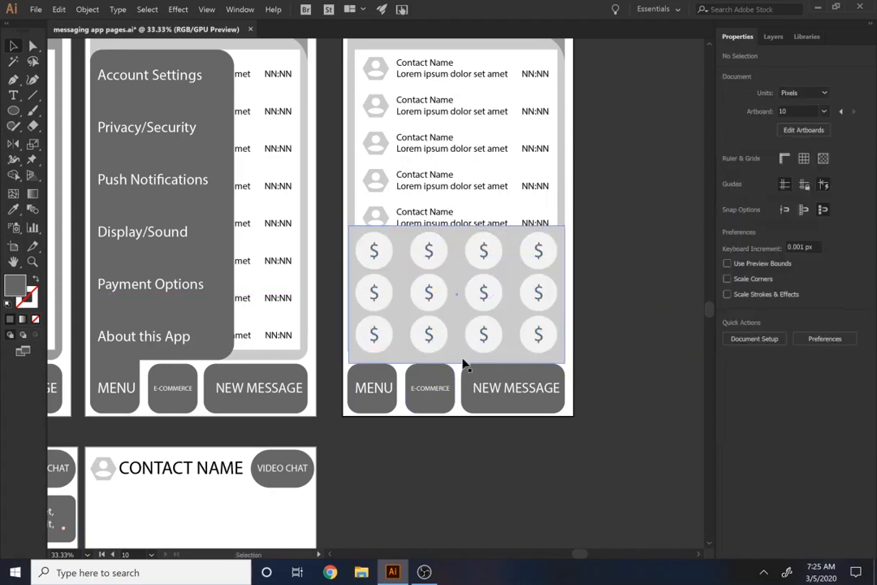
Recolour the pasted panel's background with the E-COMMERCE button's dark grey
click(462, 364)
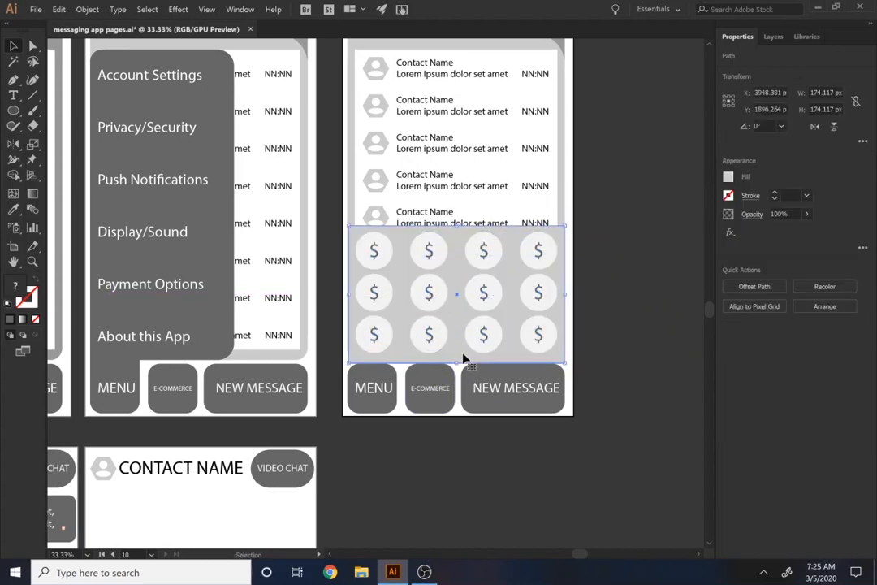
key(i)
click(446, 401)
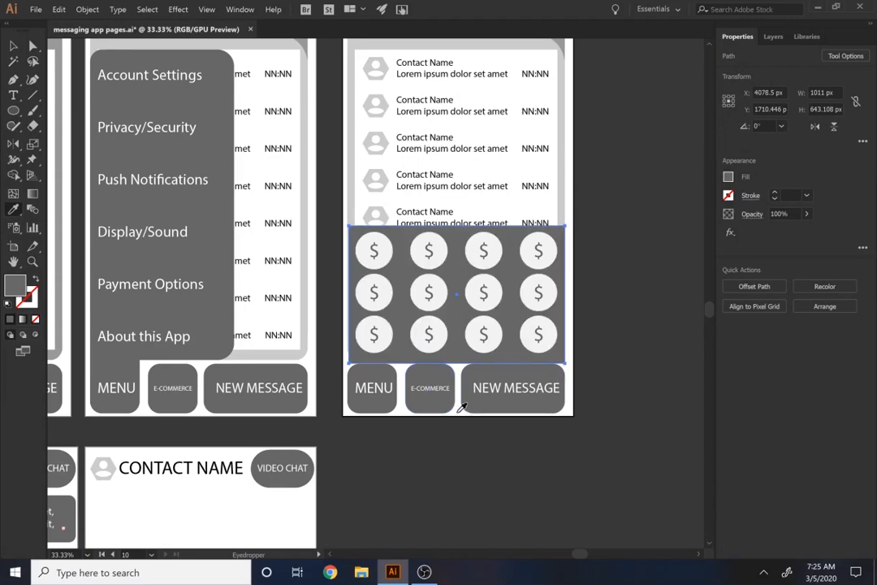
Draw a dark grey rectangle about 231 × 200 px joining the E-COMMERCE button to the panel above it
scroll(448, 386, up, 4)
key(v)
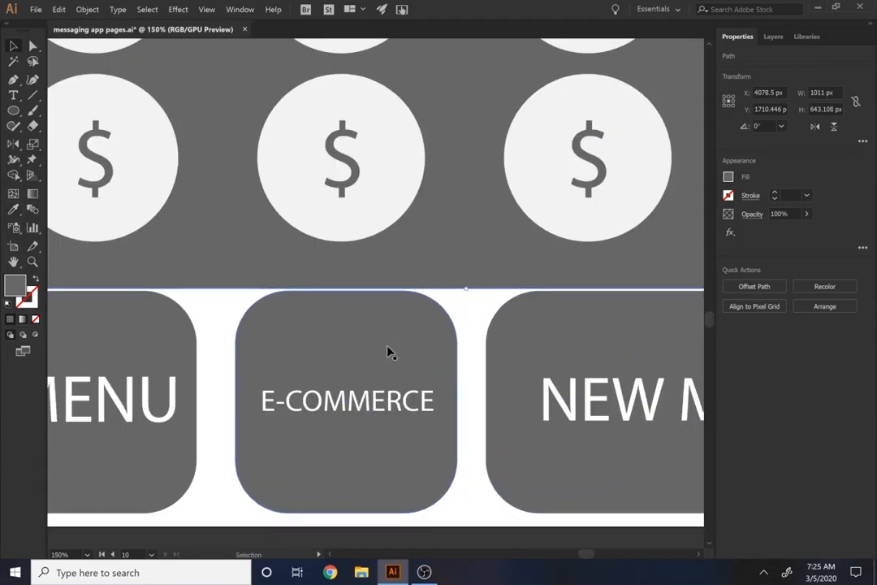
click(368, 342)
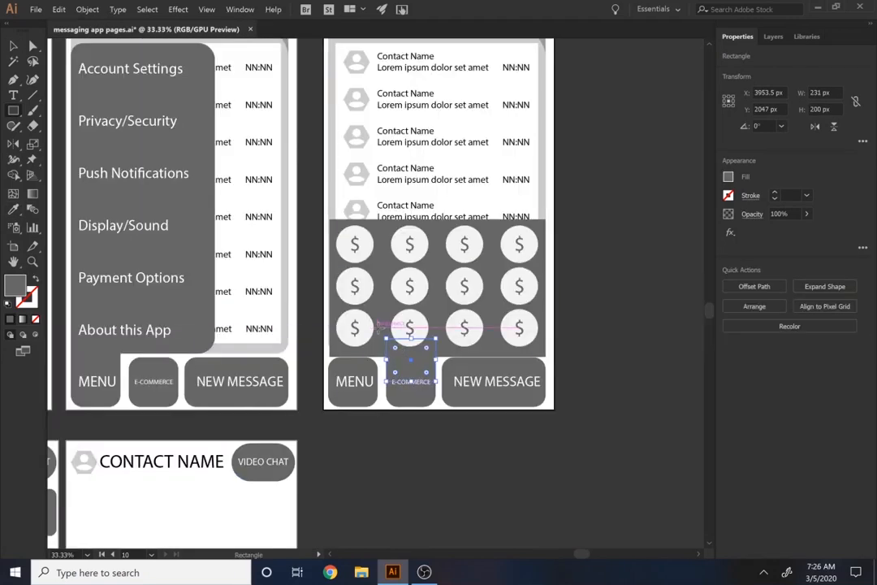
Round the corners of the dark grey dollar icon panel on the e-commerce main page
key(a)
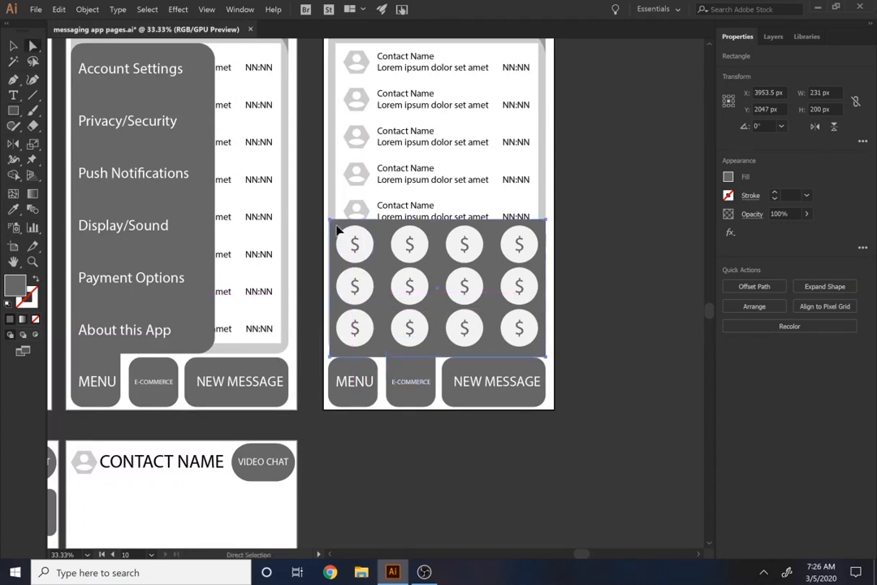
click(337, 230)
drag(340, 355, 359, 354)
click(658, 386)
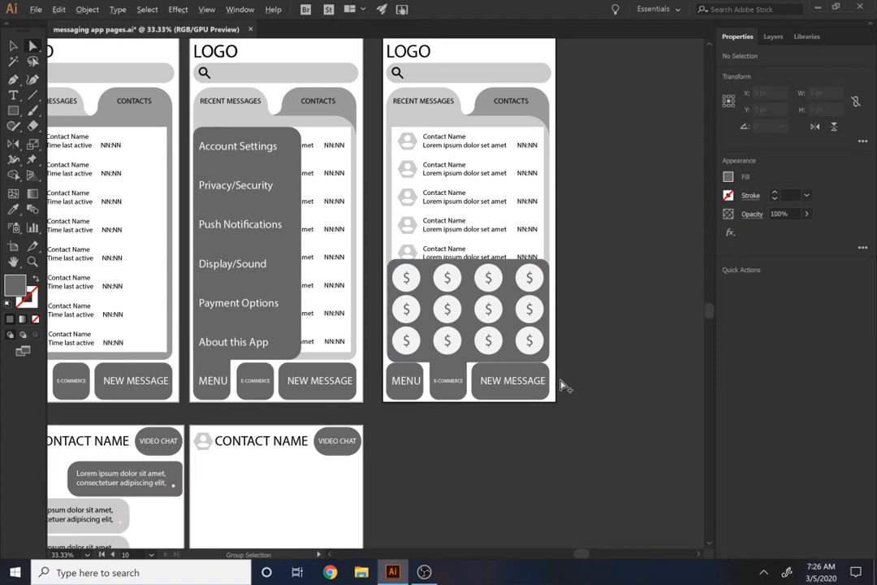
scroll(566, 387, down, 2)
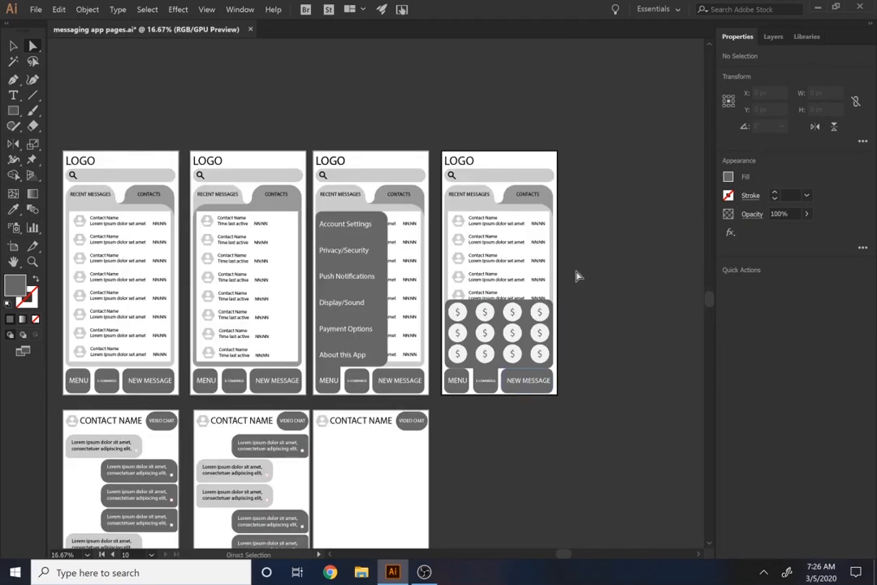
key(shift+o)
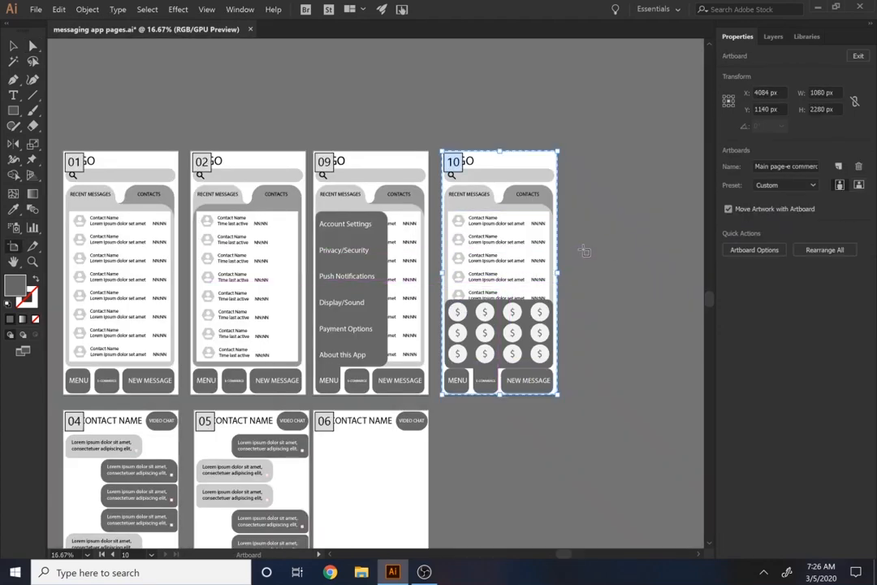
scroll(504, 252, down, 2)
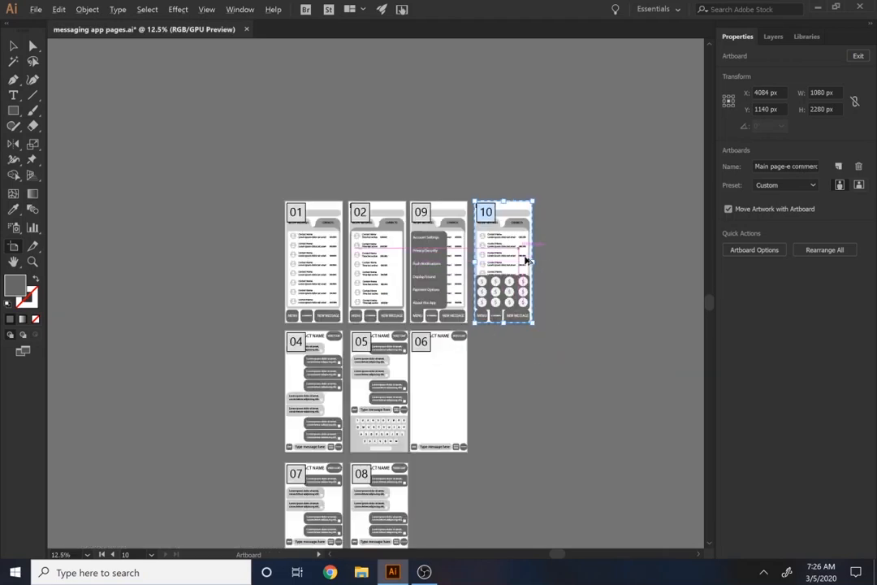
key(Escape)
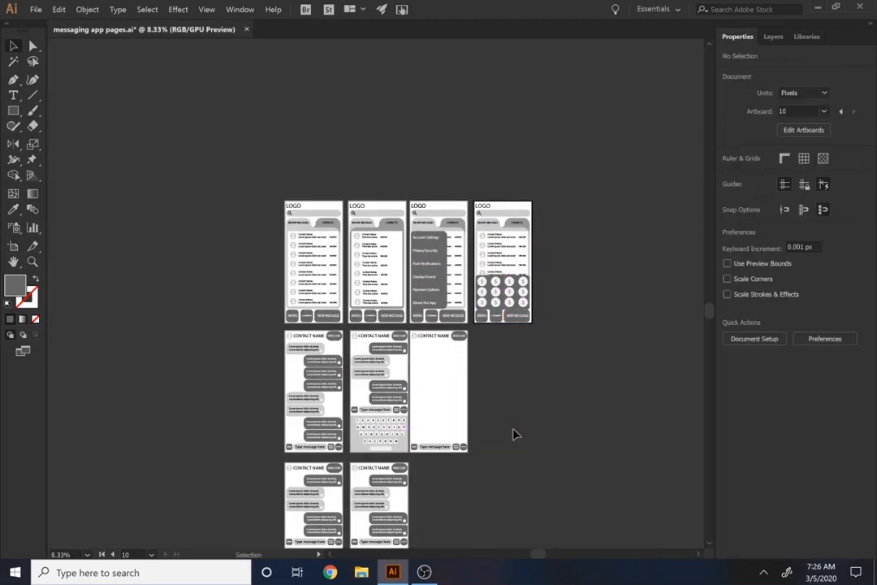
drag(514, 428, 487, 336)
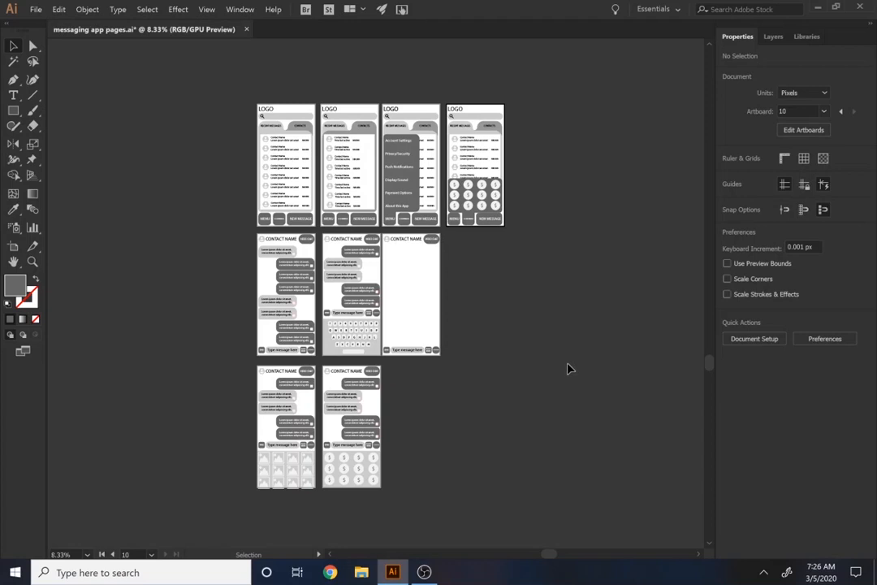
Open Export for Screens and check that all the artboards are included for export
click(36, 9)
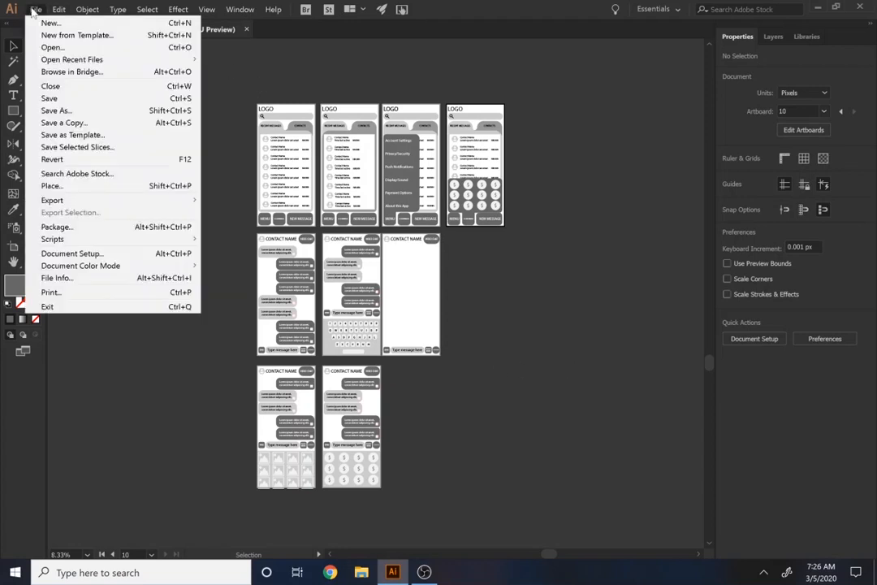
mouse_move(121, 202)
click(213, 200)
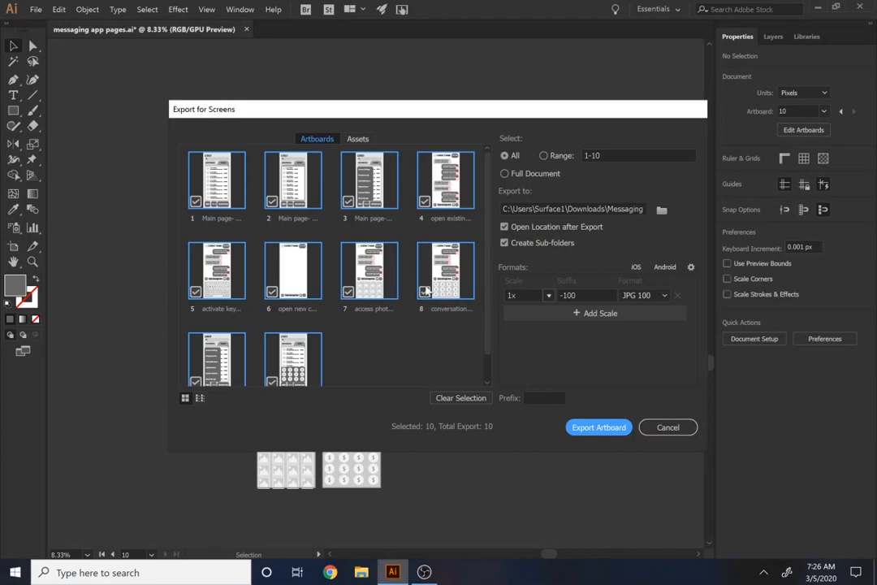
scroll(310, 329, down, 1)
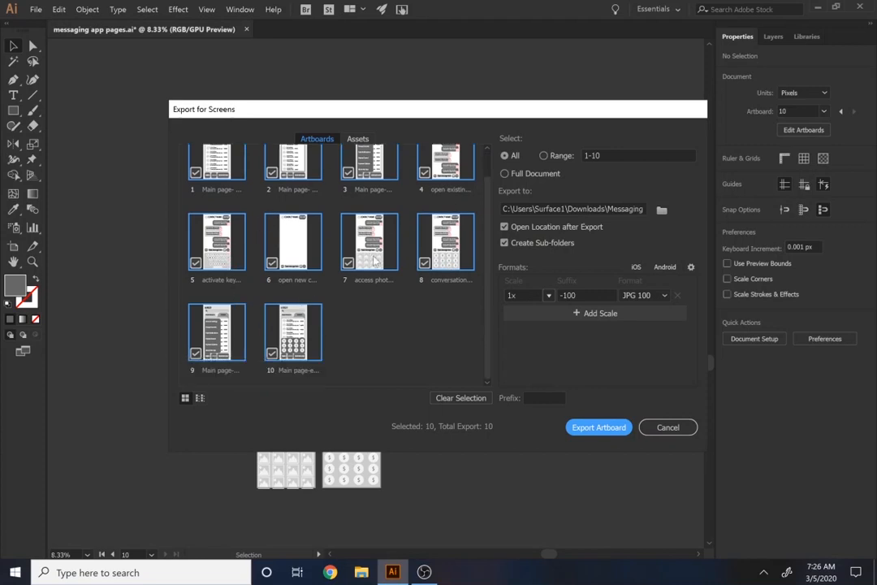
scroll(374, 260, up, 1)
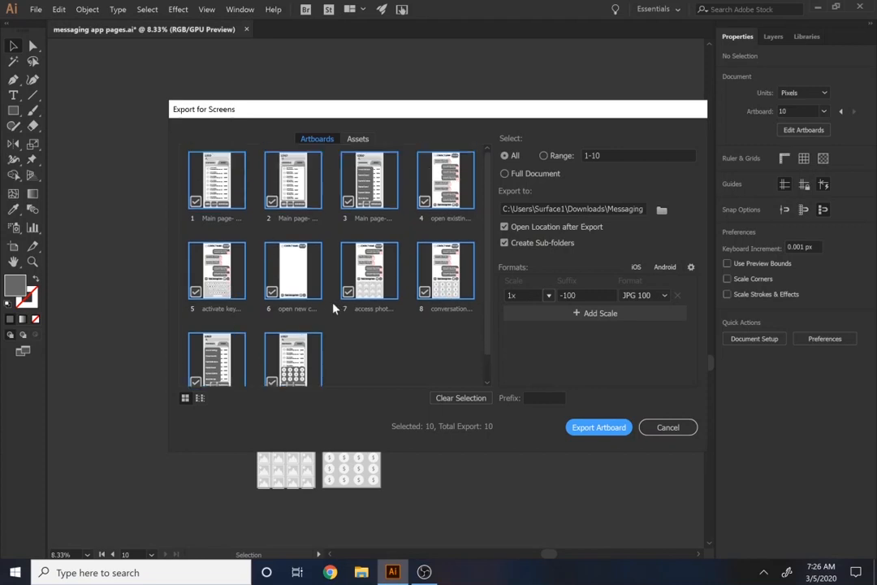
Export all artboards as JPG 100 at 1x into a new Downloads folder named "User flow for messaging app"
click(662, 211)
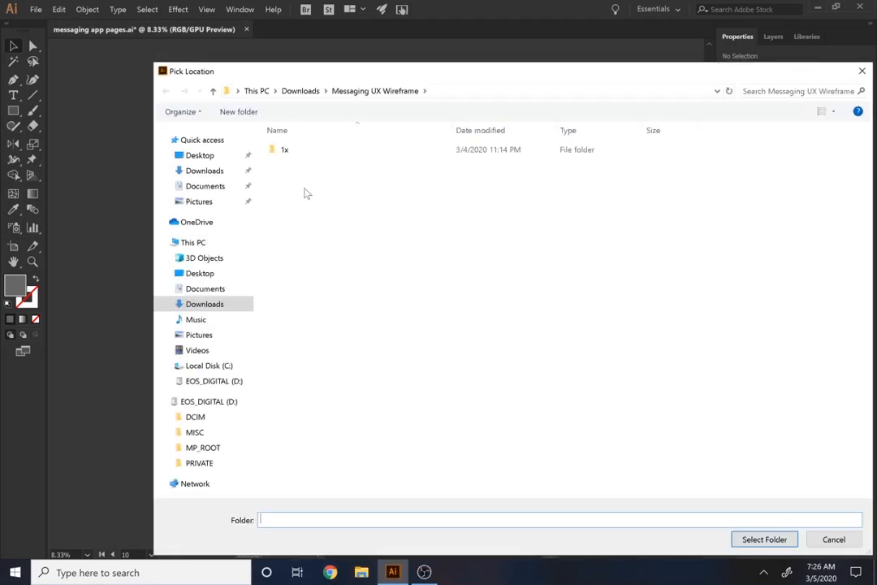
click(300, 91)
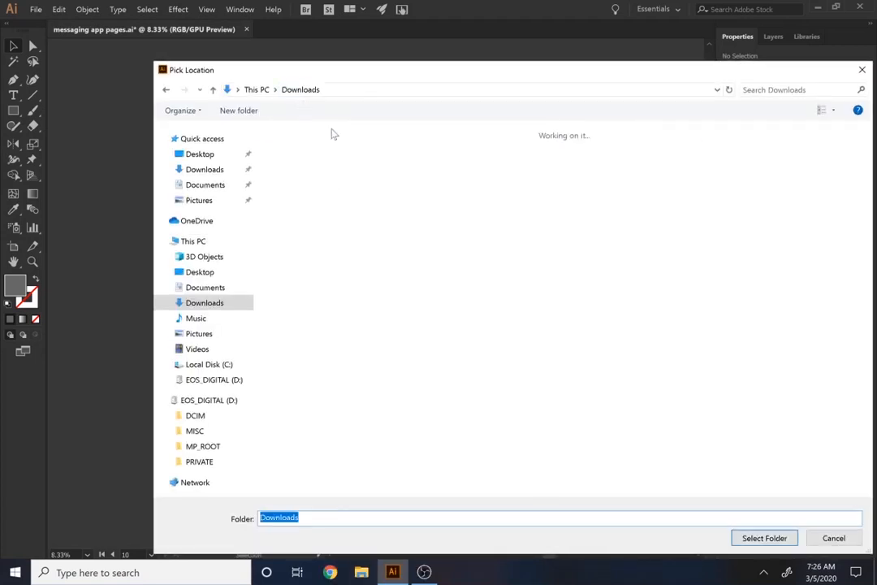
click(239, 111)
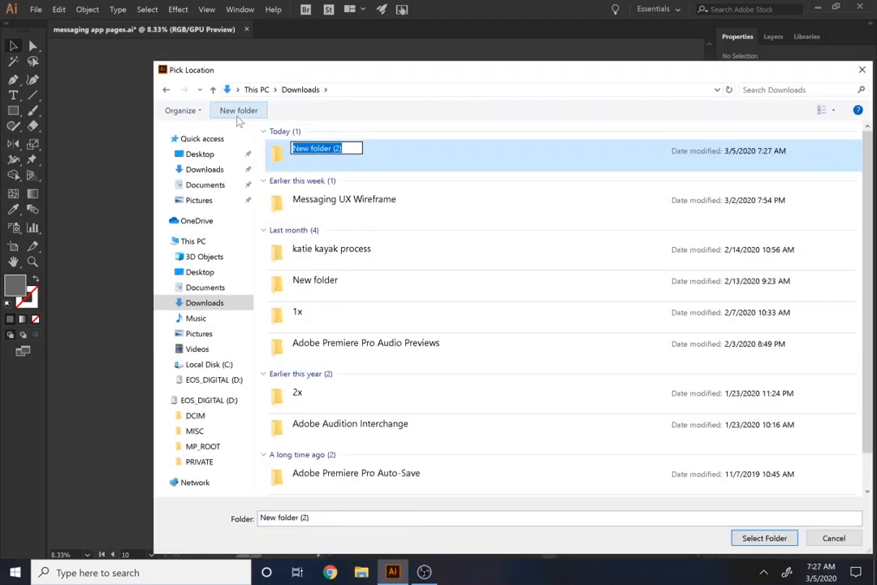
text(User flow for )
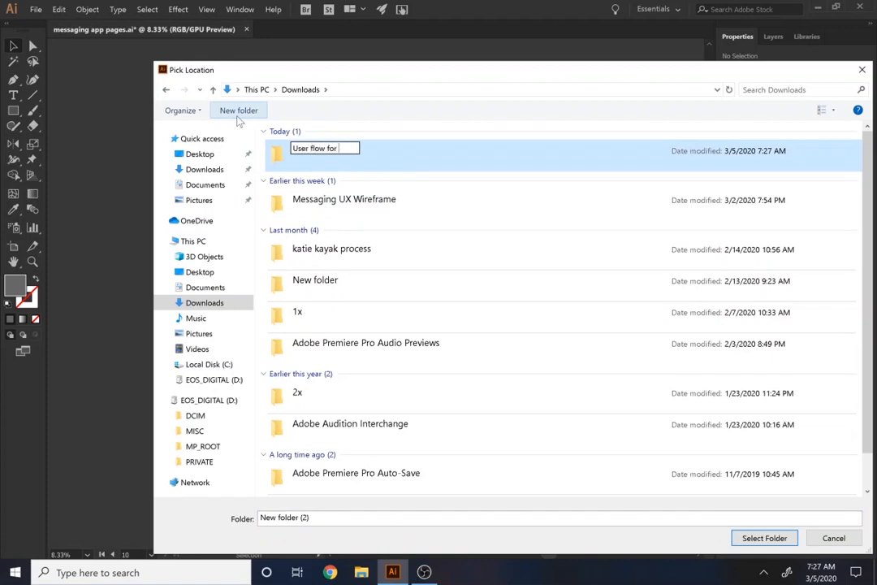
text(messaging app)
key(Return)
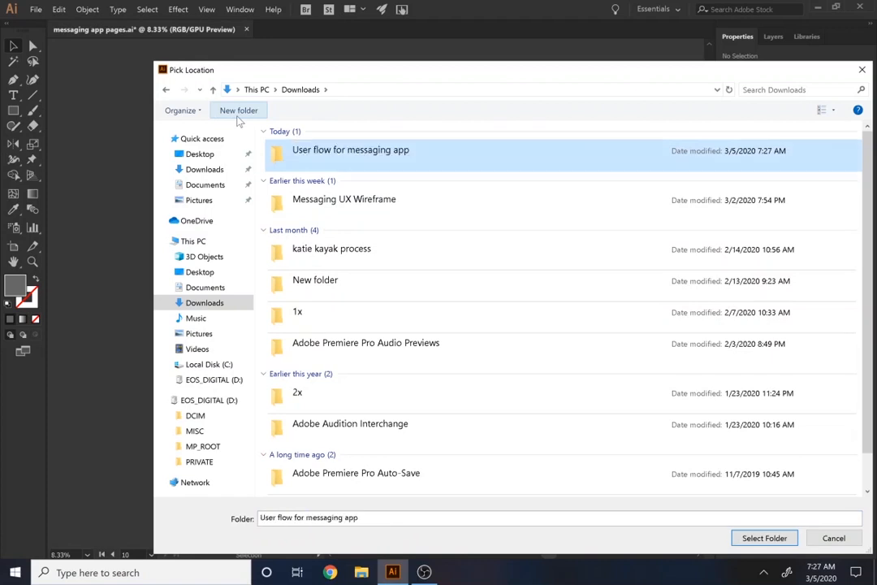
click(787, 540)
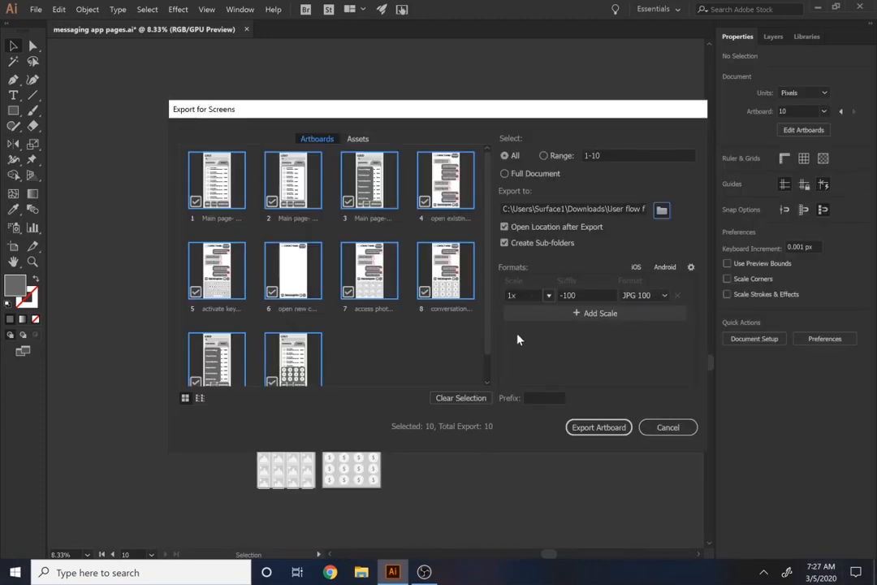
click(619, 427)
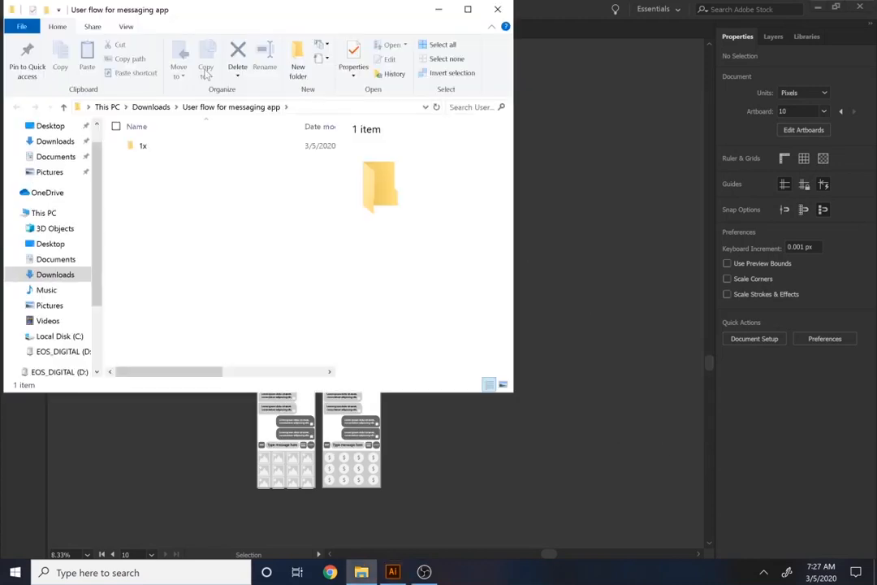
Open the access photos-media-100 image from the exported 1x folder in the image viewer
double_click(165, 143)
click(141, 162)
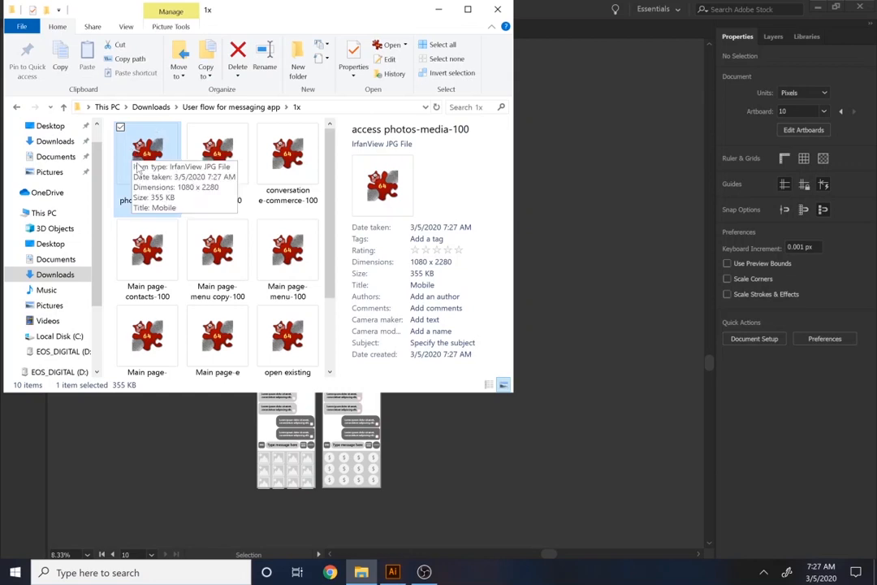
double_click(137, 166)
scroll(141, 160, down, 2)
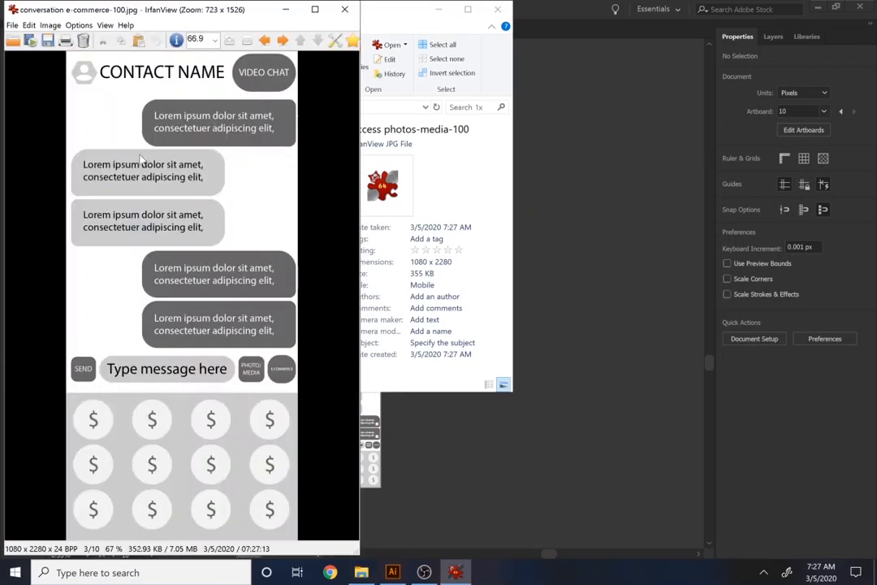
scroll(141, 160, up, 3)
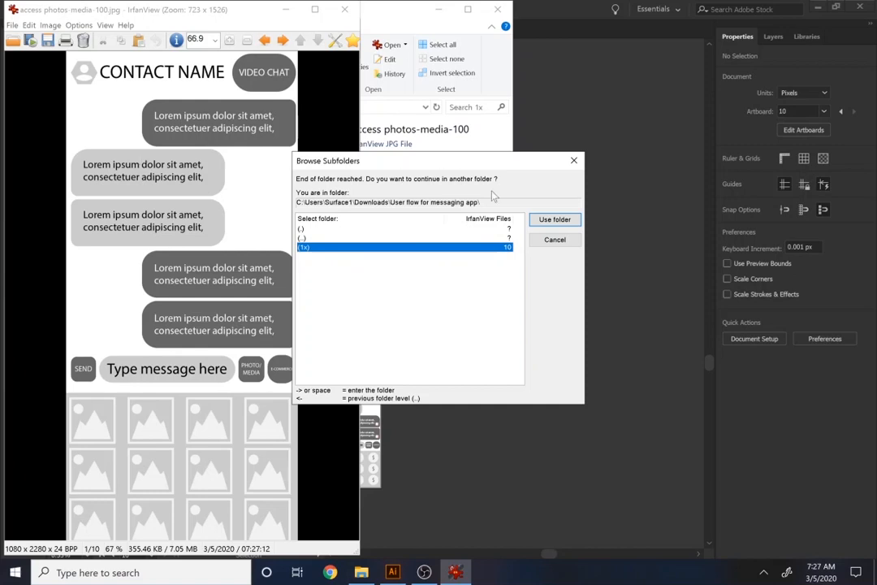
click(574, 161)
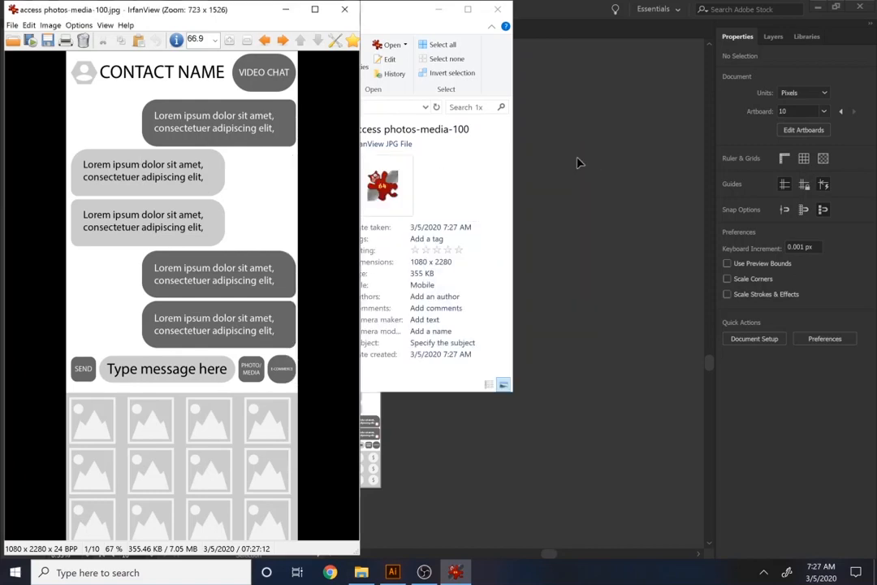
Page through the other exported wireframe images to check them, and return to Illustrator
key(Right)
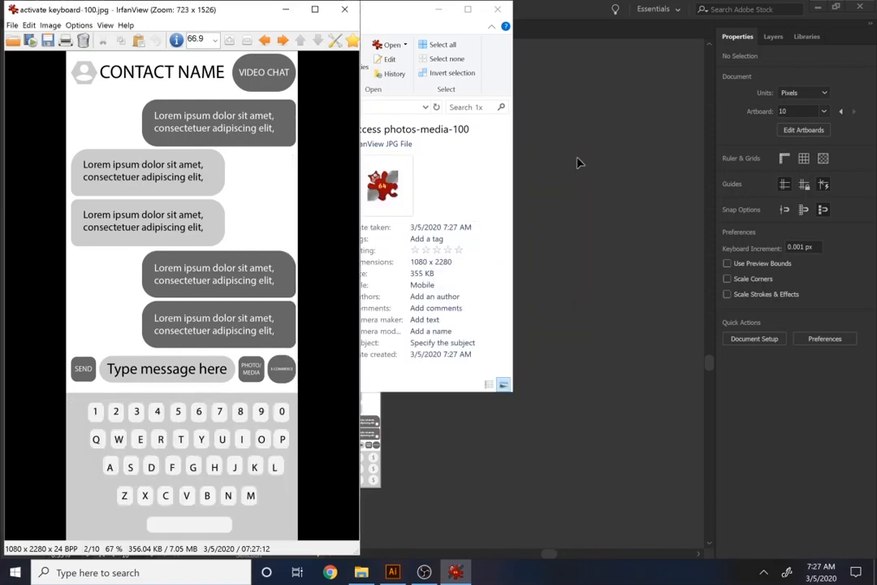
key(Right)
key(Right)
key(Right)
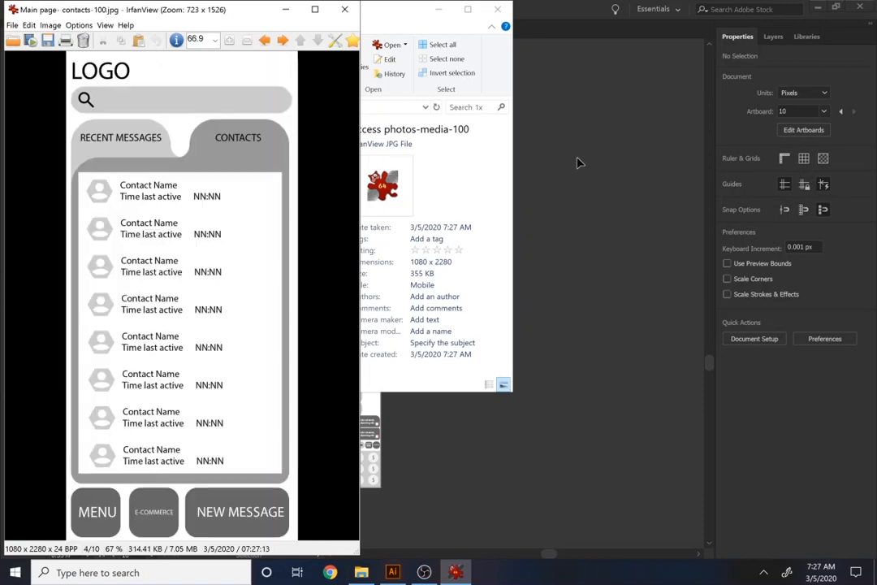
key(Right)
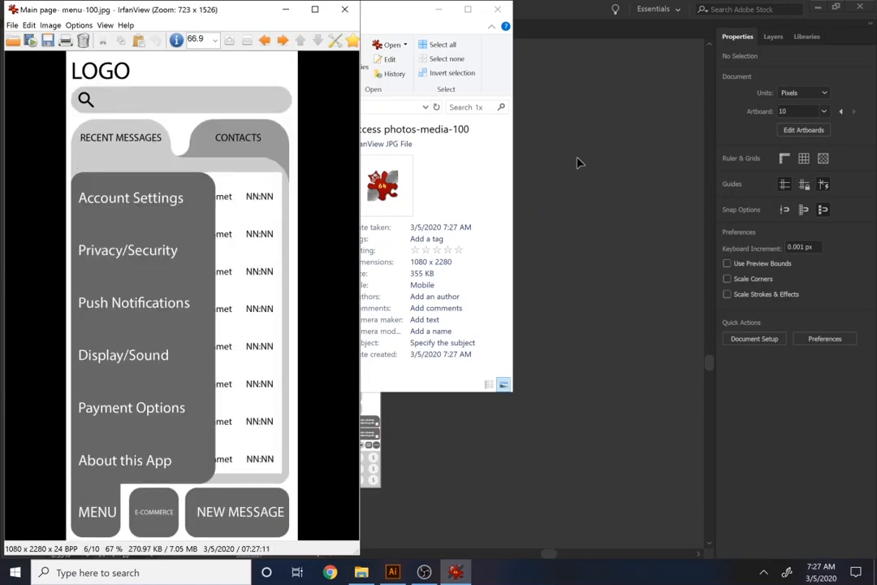
key(Right)
key(Right)
key(Right)
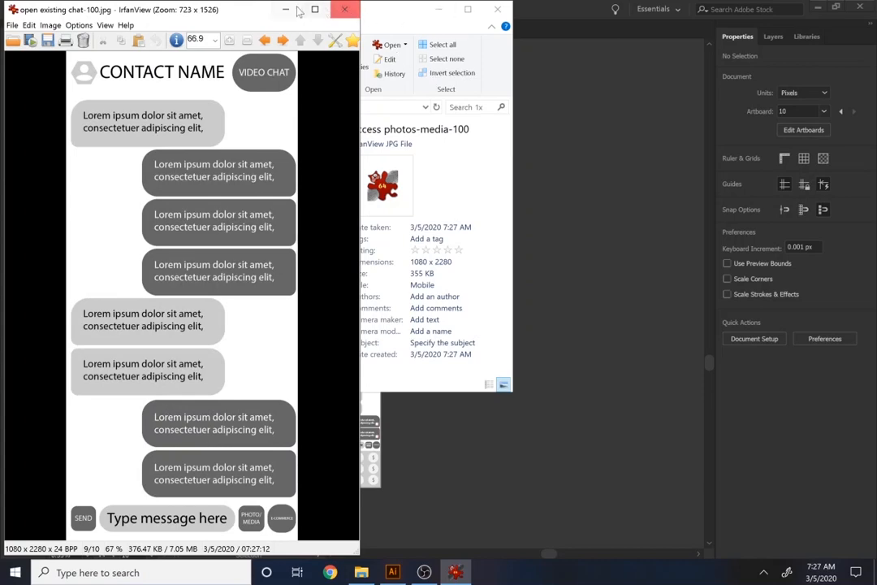
key(Escape)
click(648, 268)
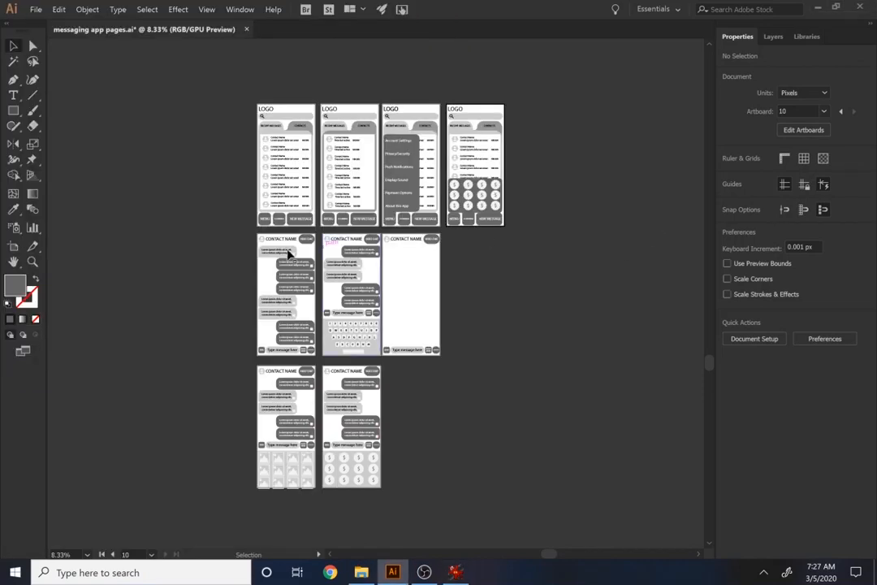
Create a new document from the Web-Large preset at 1920 × 1080 px
click(37, 10)
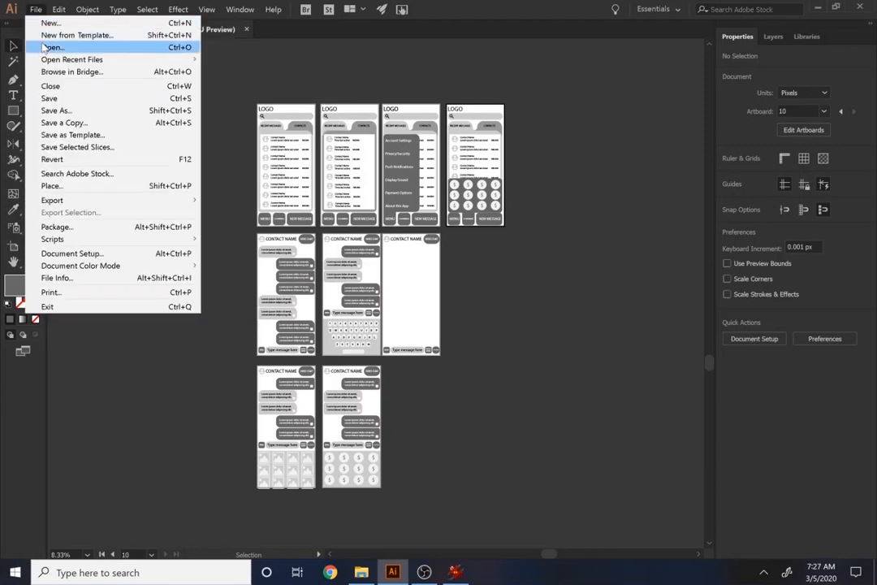
click(37, 11)
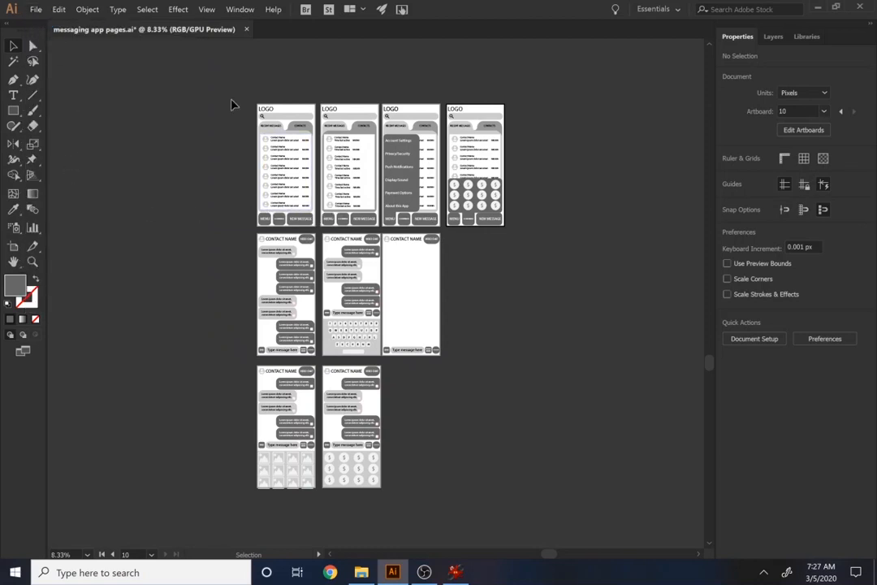
key(ctrl+n)
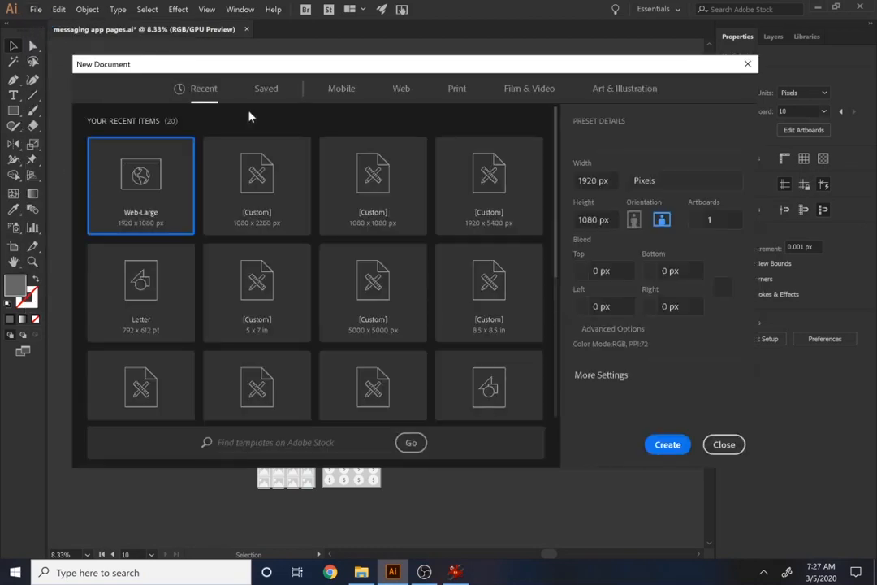
click(668, 445)
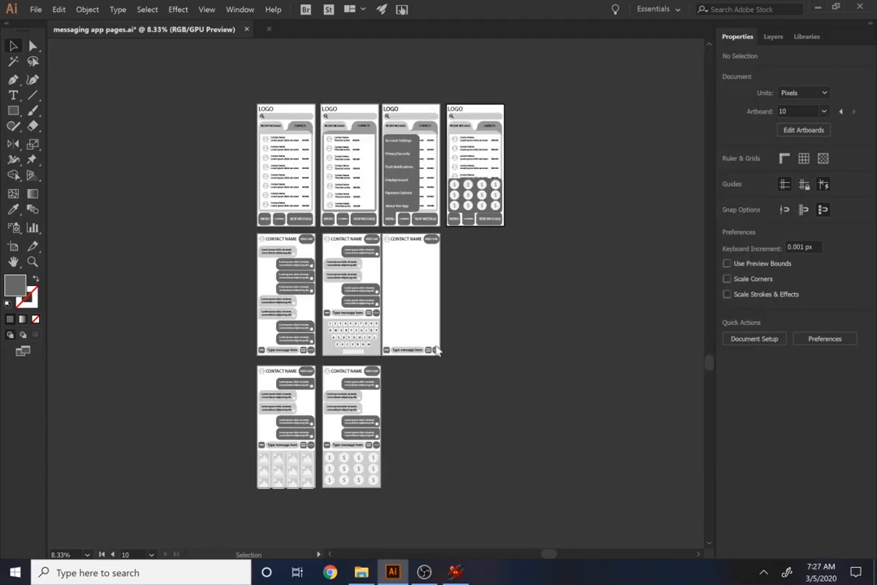
scroll(342, 288, down, 1)
scroll(362, 422, up, 1)
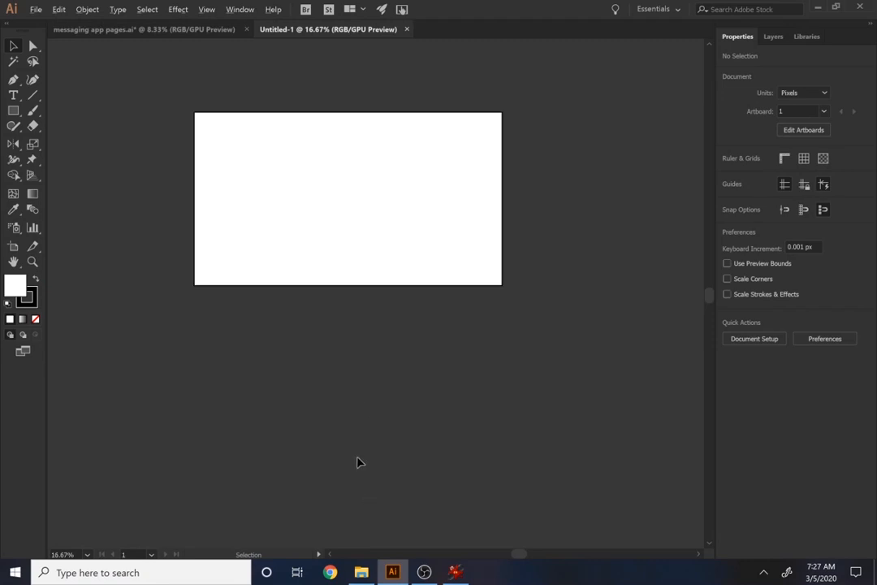
Place all ten exported page images from the 1x folder into the new document beside its artboard
click(361, 572)
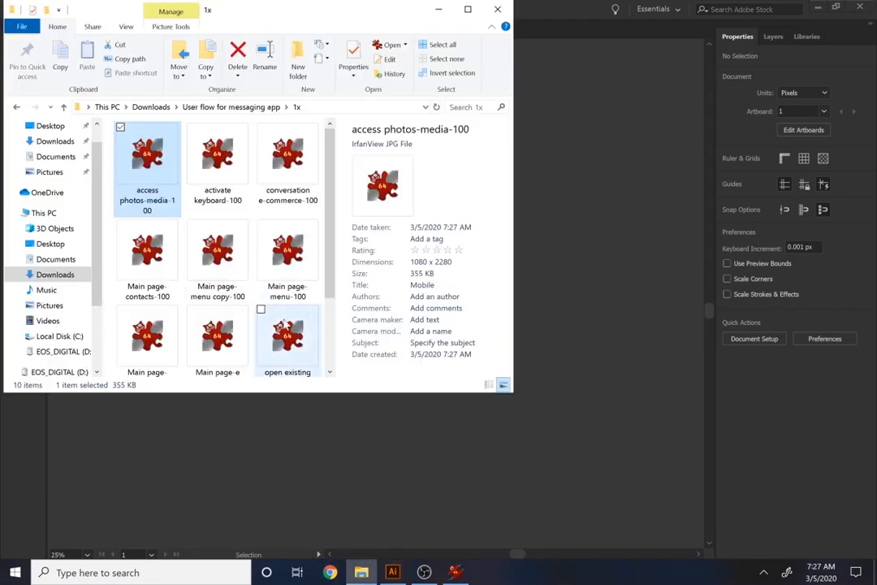
scroll(252, 309, down, 2)
key(ctrl+a)
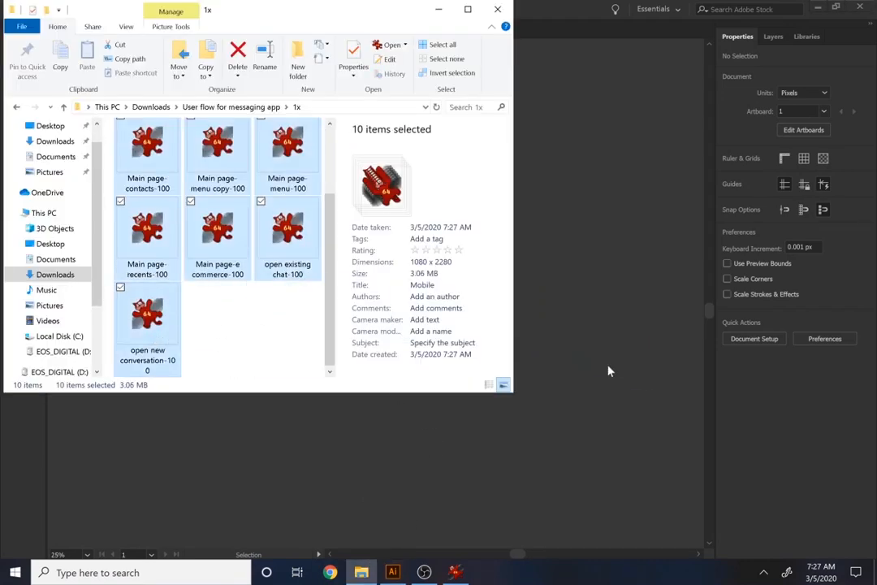
drag(573, 303, 577, 308)
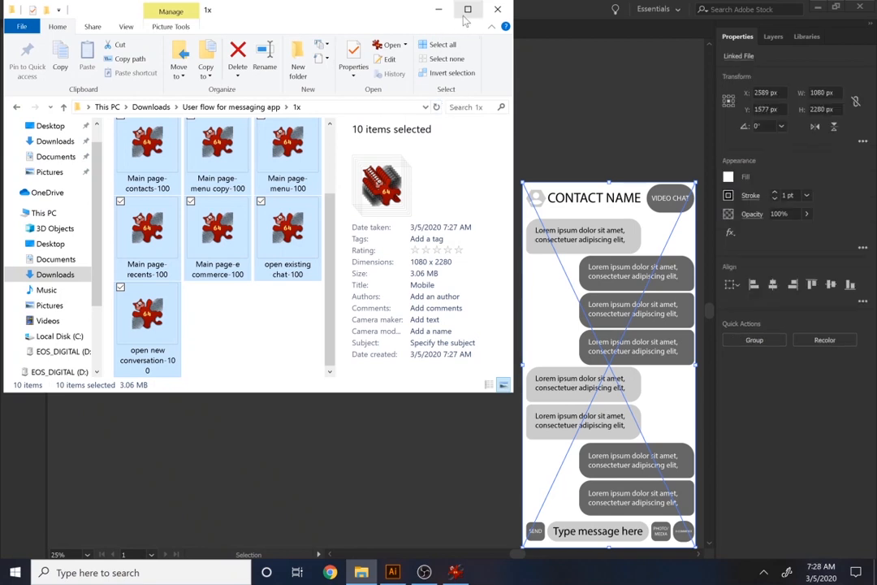
click(439, 12)
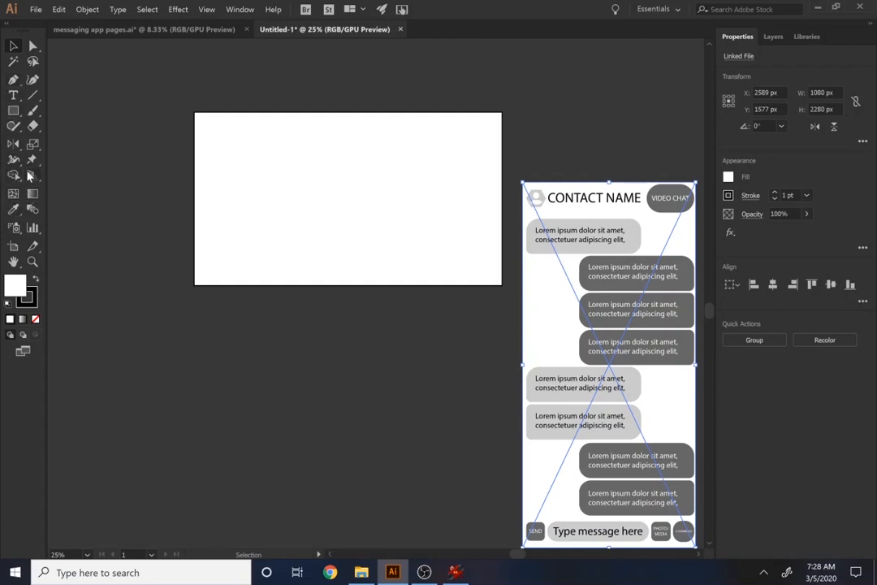
Extend the artboard downward to a height of about 2641 px
key(shift+o)
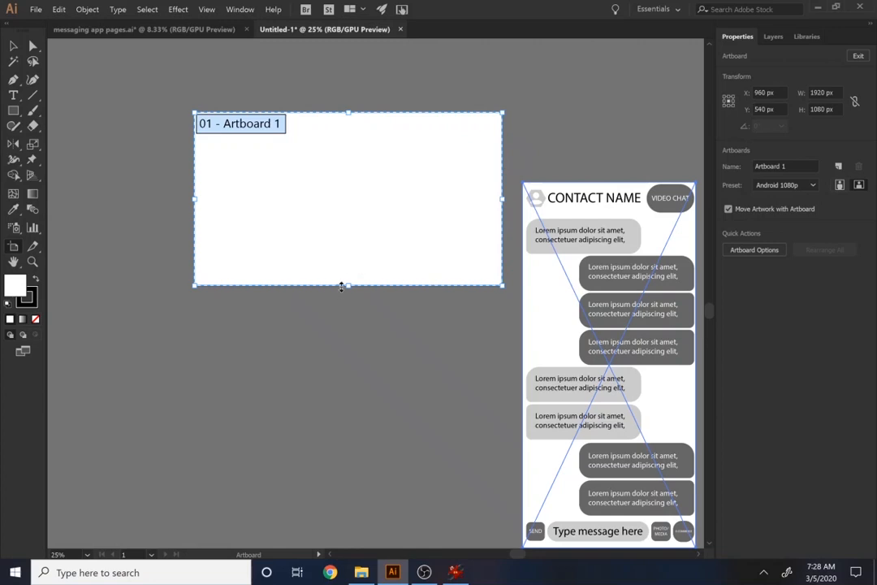
drag(347, 299, 349, 534)
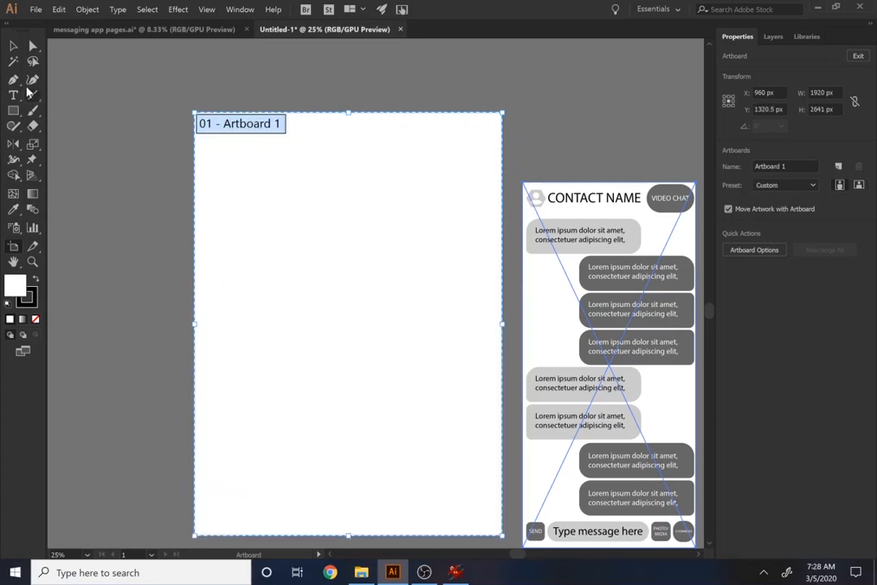
Scale the stacked page images beside the artboard down together to about 572 × 1208 px each
click(10, 47)
click(583, 248)
scroll(575, 307, down, 2)
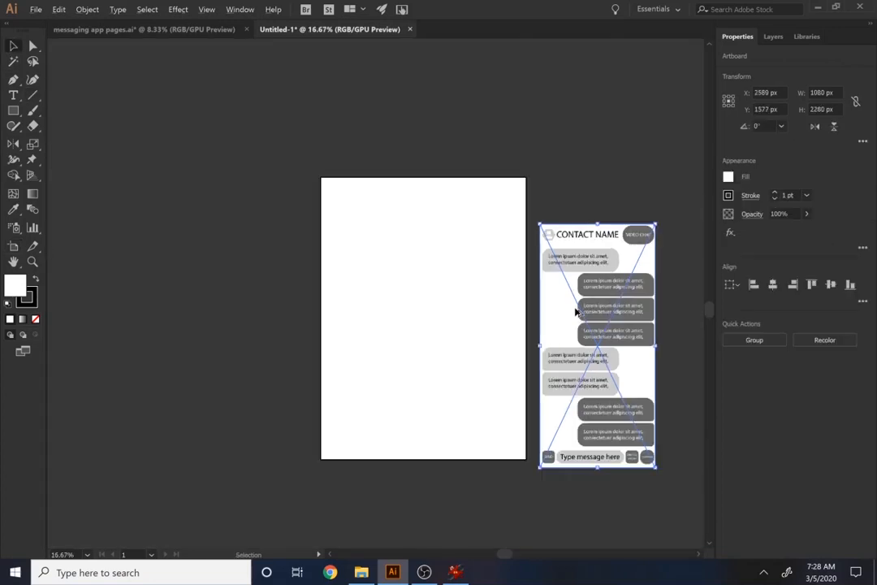
drag(636, 245, 610, 334)
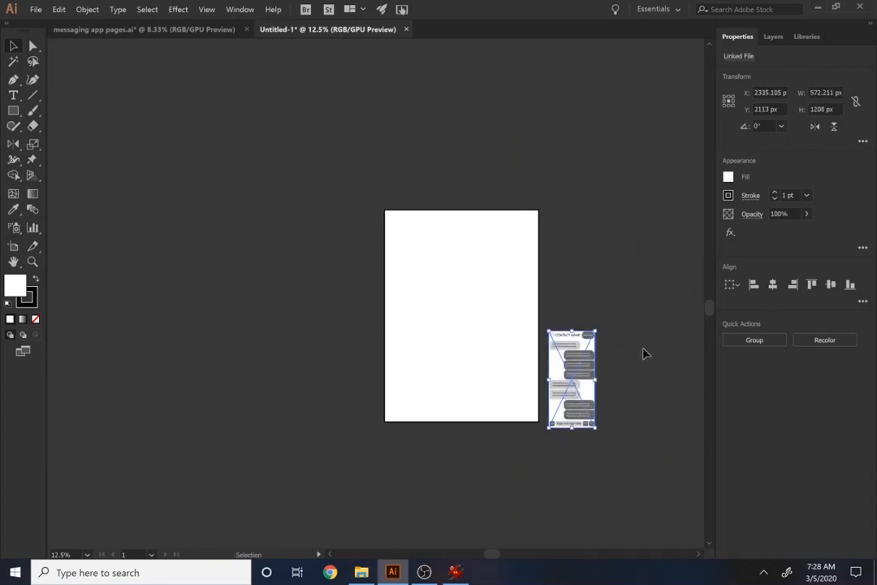
Apply a Drop Shadow effect to the page images with Multiply mode, 75% opacity, 7 px offsets and 5 px blur
click(177, 10)
mouse_move(292, 185)
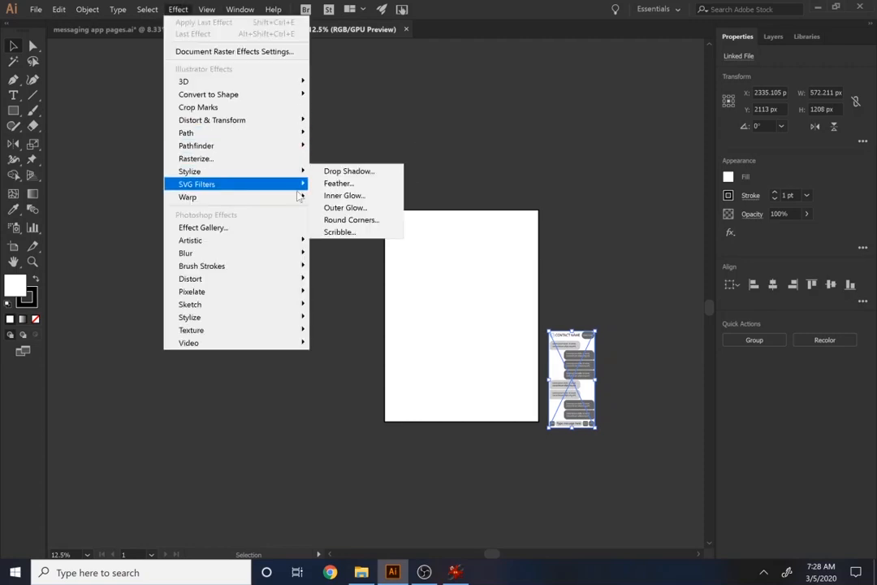
mouse_move(243, 171)
click(347, 172)
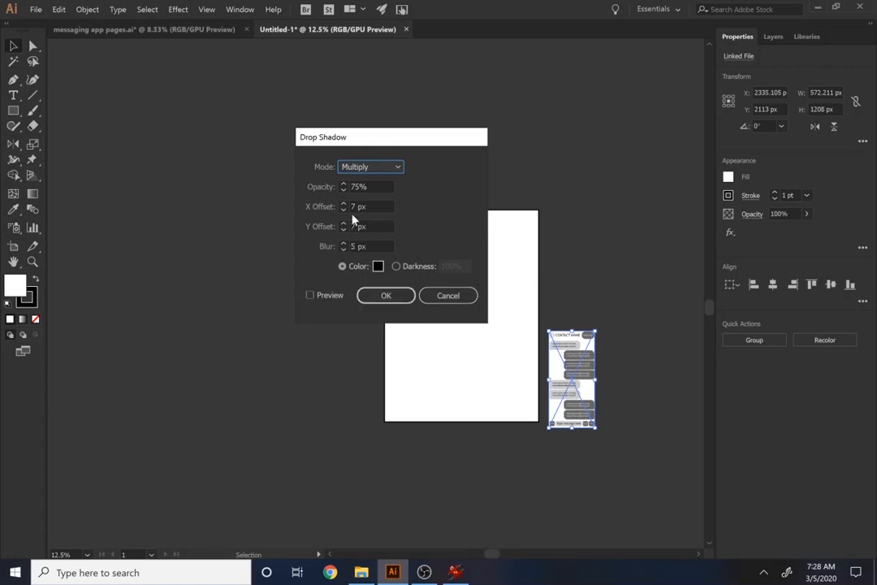
click(382, 296)
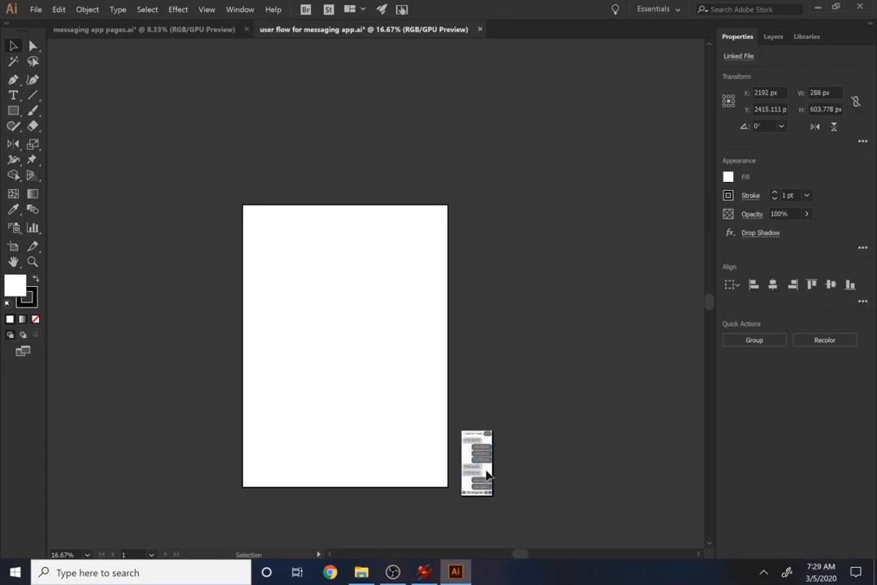
Spread nine of the stacked page images over the artboard in three loose rows and set the blank conversation page above the artboard
drag(485, 468, 274, 289)
drag(274, 274, 274, 274)
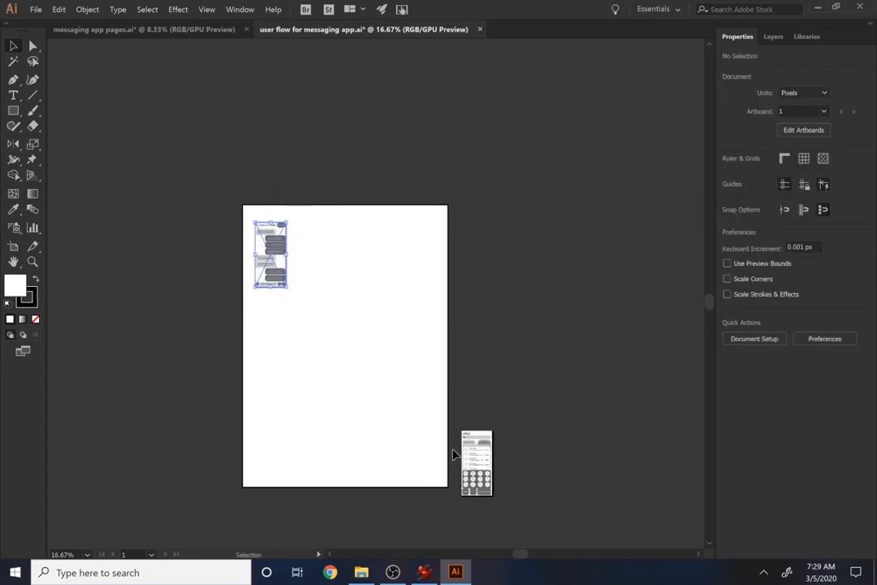
drag(475, 472, 294, 455)
drag(469, 459, 398, 337)
drag(483, 439, 329, 96)
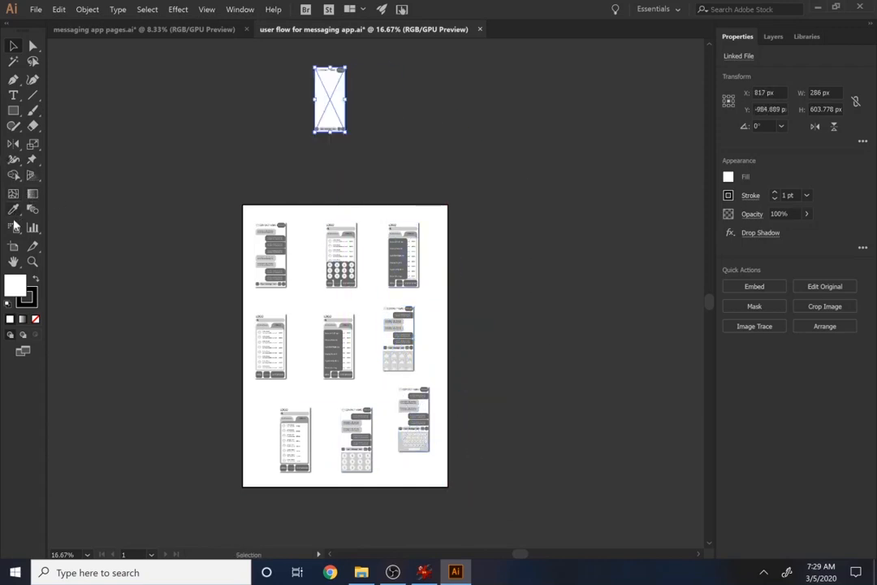
Widen the artboard to about 2349 px and move the blank conversation page to the end of its middle row
click(13, 246)
drag(448, 345, 493, 345)
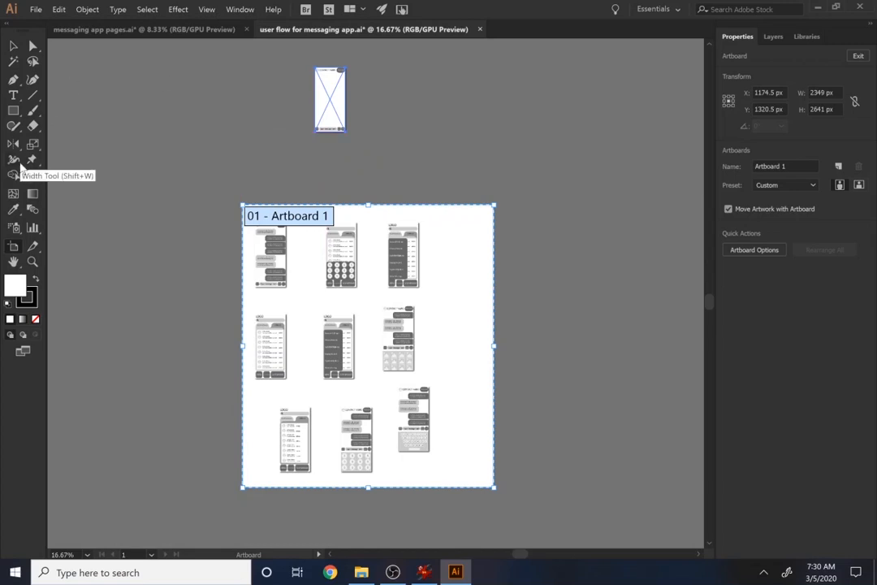
click(13, 46)
click(316, 122)
drag(317, 126, 454, 359)
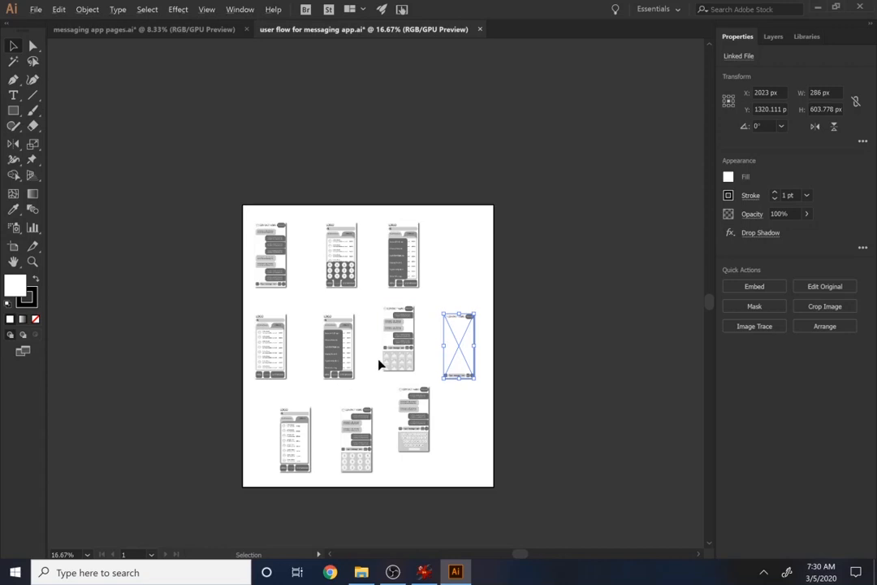
scroll(378, 363, up, 1)
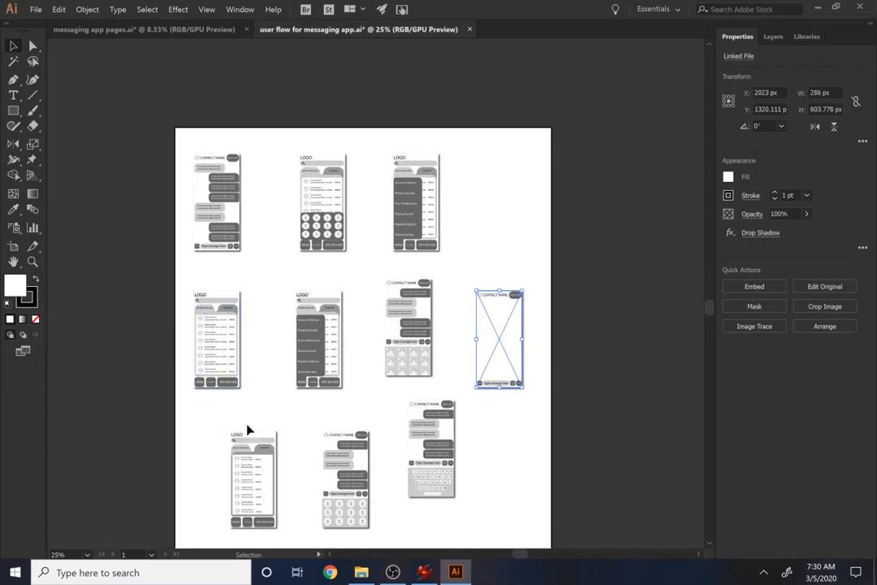
click(268, 471)
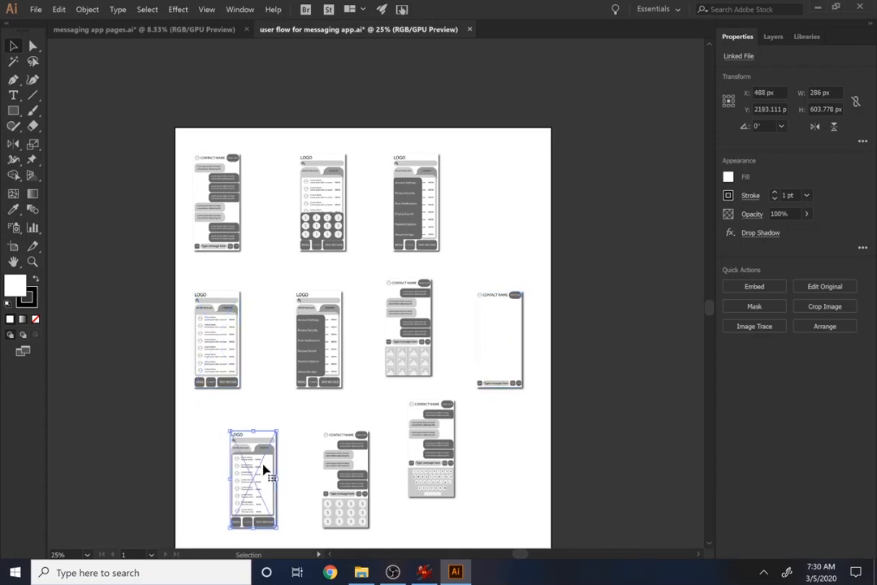
click(301, 482)
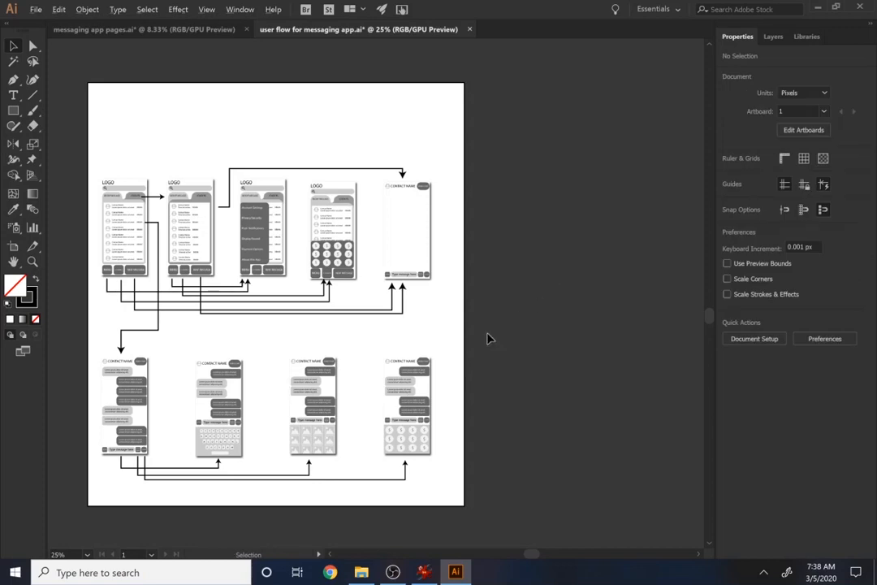
scroll(487, 338, down, 1)
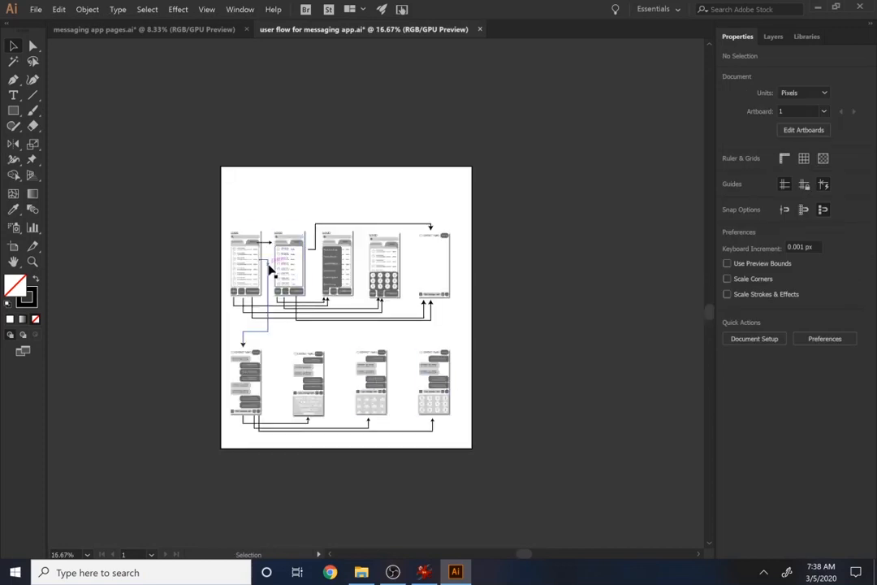
Add the title text "Yakkin' App User Flow" above the screens and enlarge it to about 183 pt
key(t)
click(229, 182)
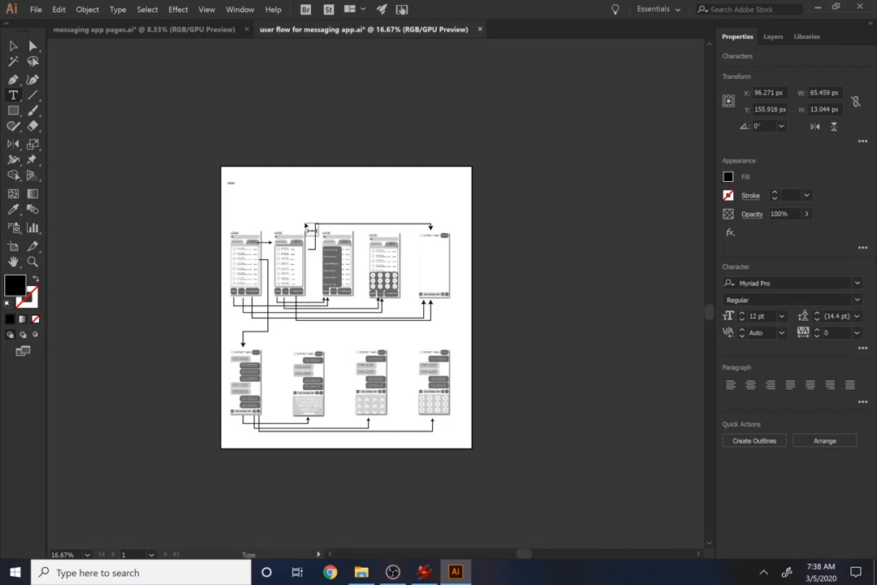
text(Thging)
click(14, 46)
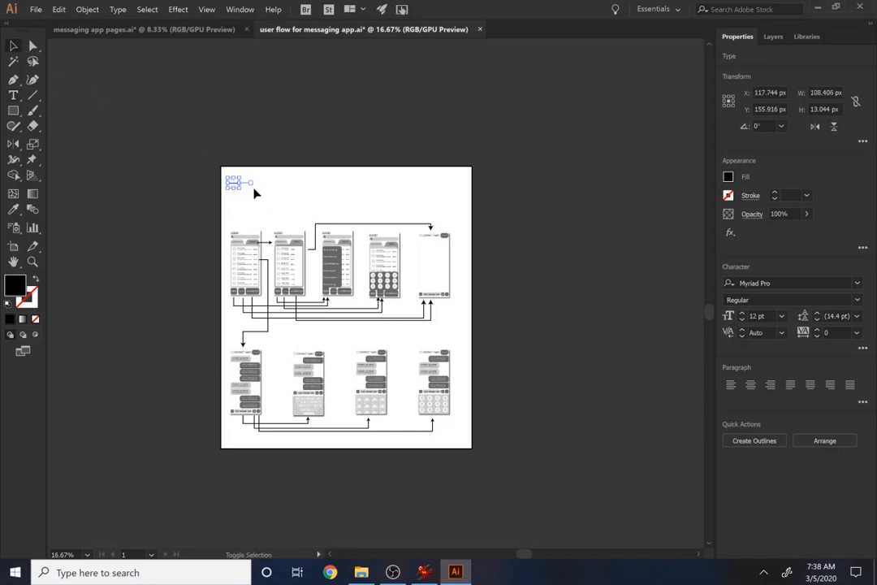
drag(242, 188, 406, 209)
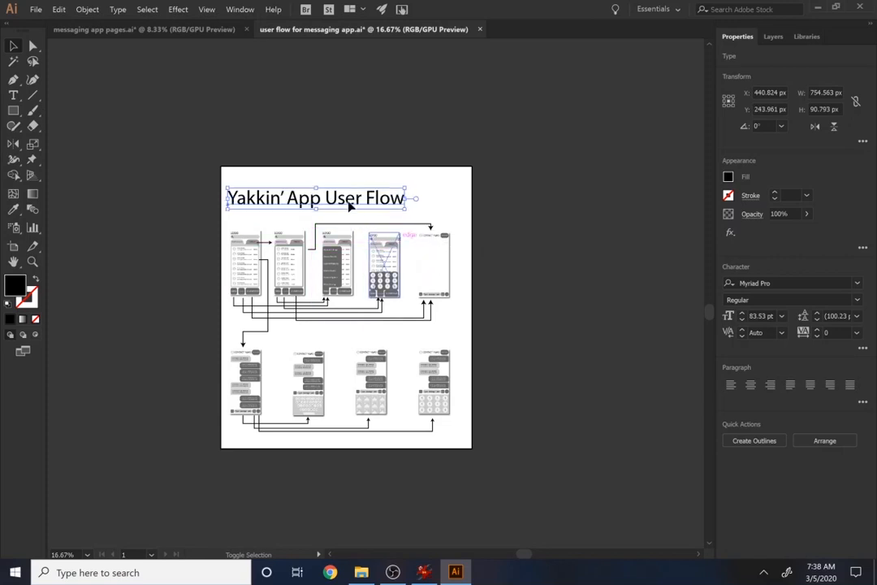
Center-align the title text and position it in the middle above the top row of screens
click(750, 385)
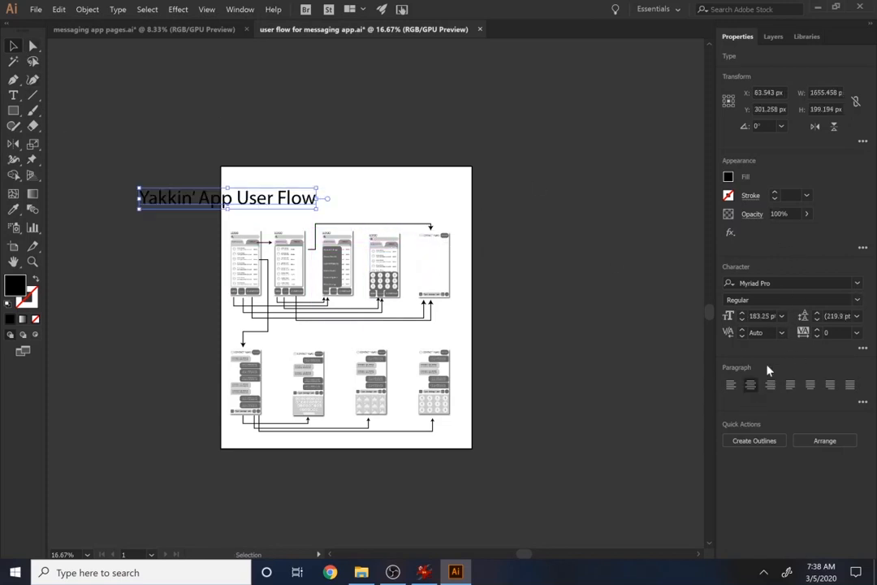
drag(221, 199, 370, 201)
click(550, 361)
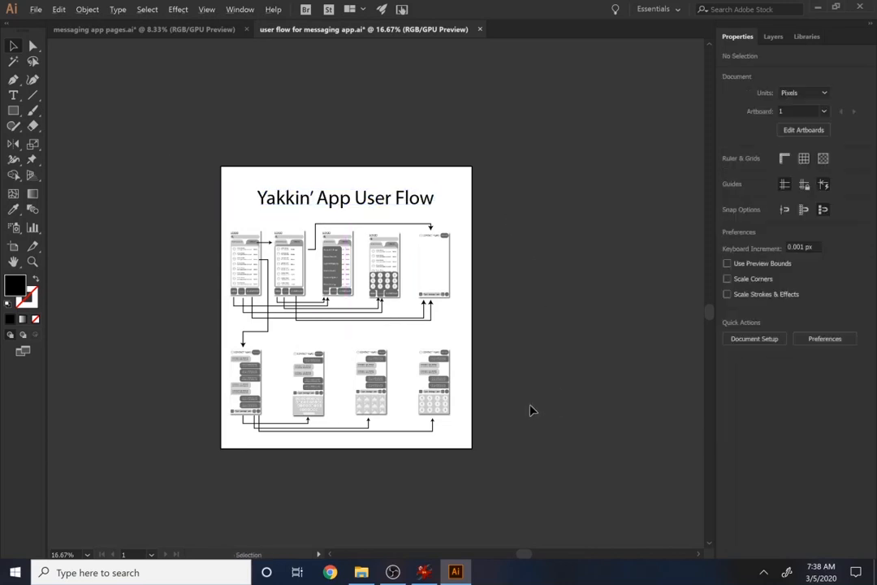
Save both open documents, messaging app pages.ai and user flow for messaging app.ai
scroll(528, 409, up, 1)
drag(323, 310, 459, 307)
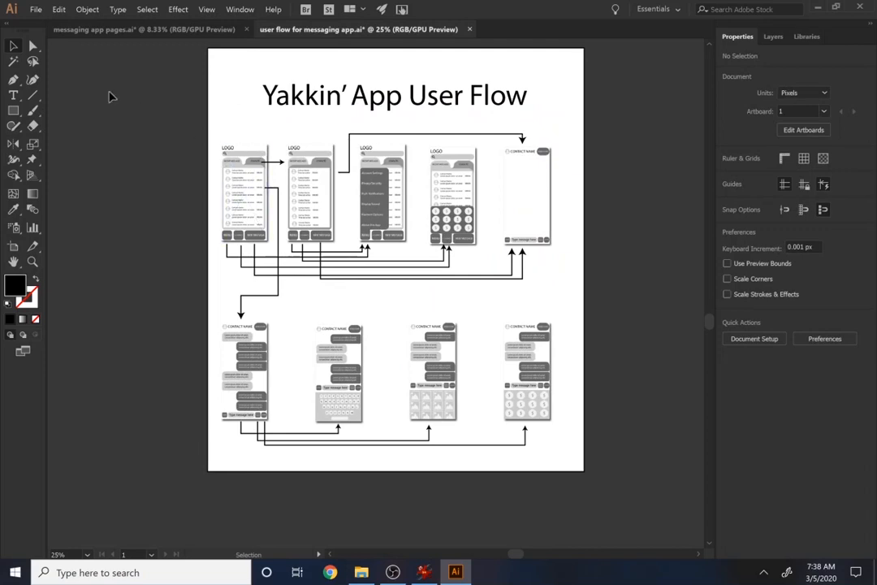
click(99, 30)
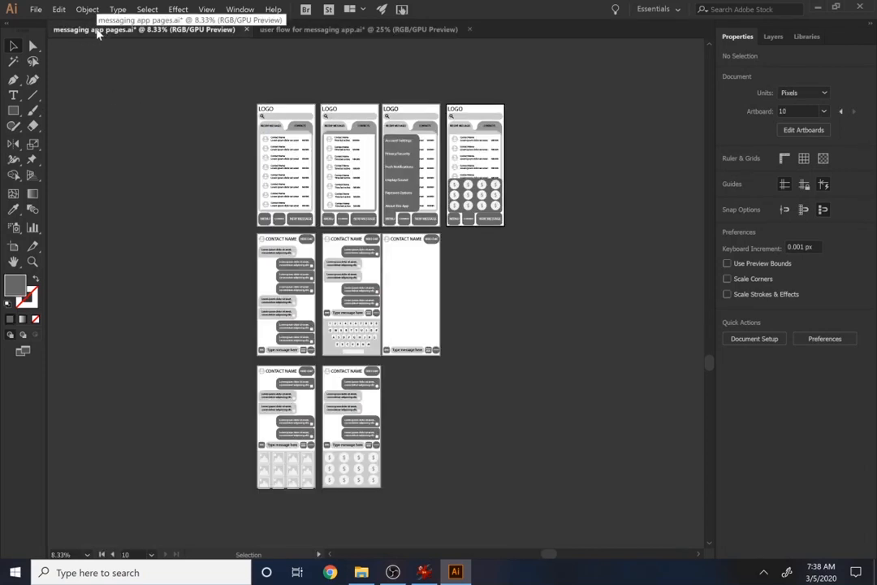
click(328, 30)
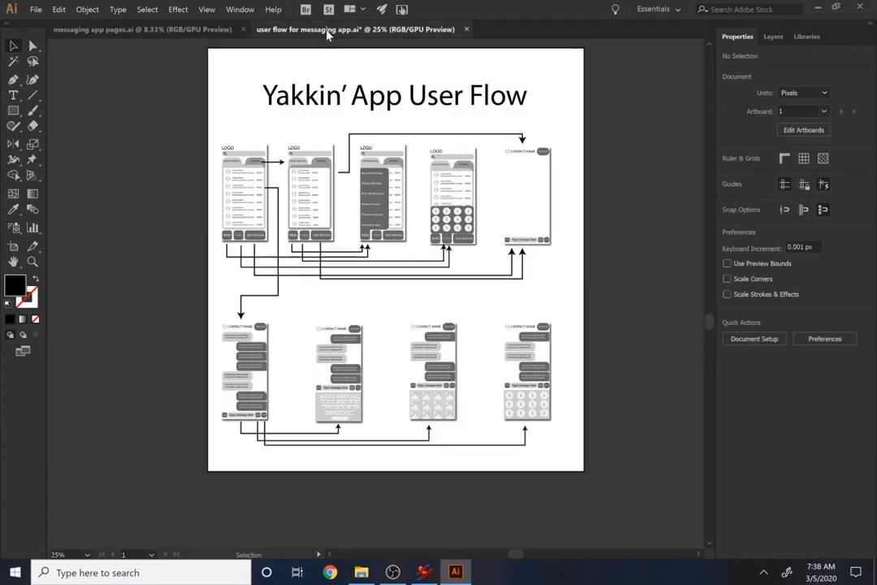
key(ctrl+s)
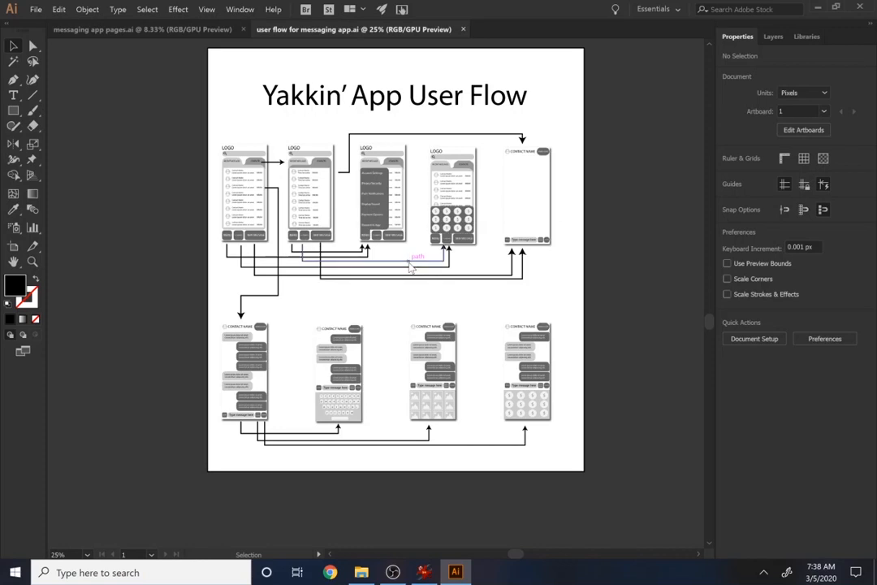
click(30, 9)
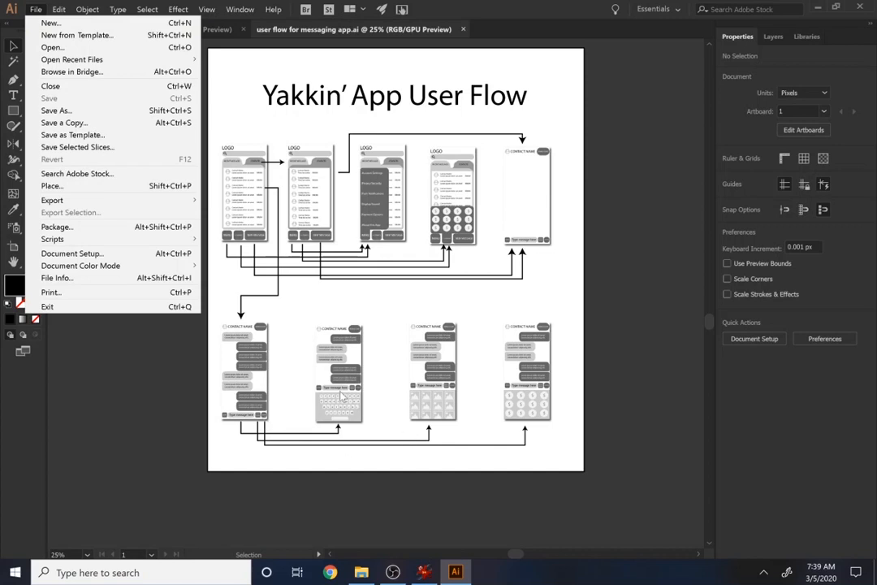
click(422, 419)
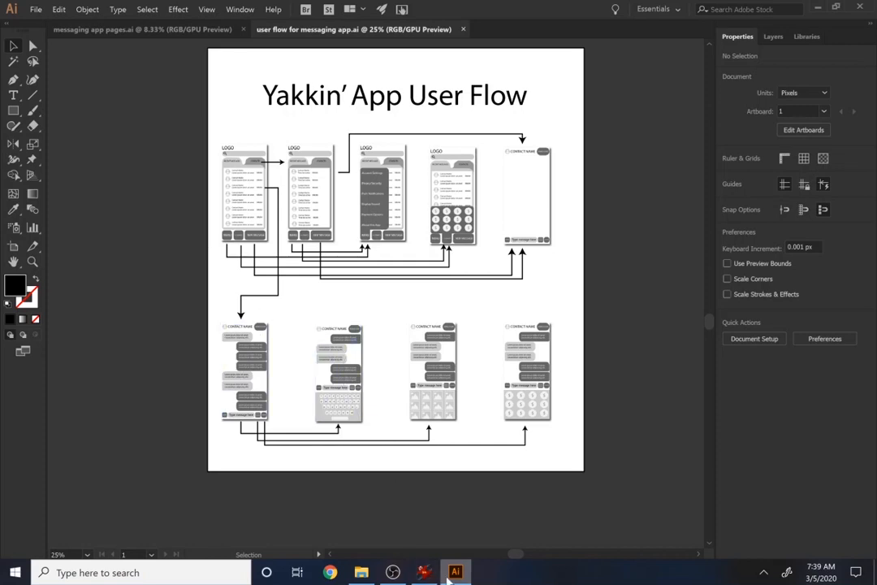
click(392, 572)
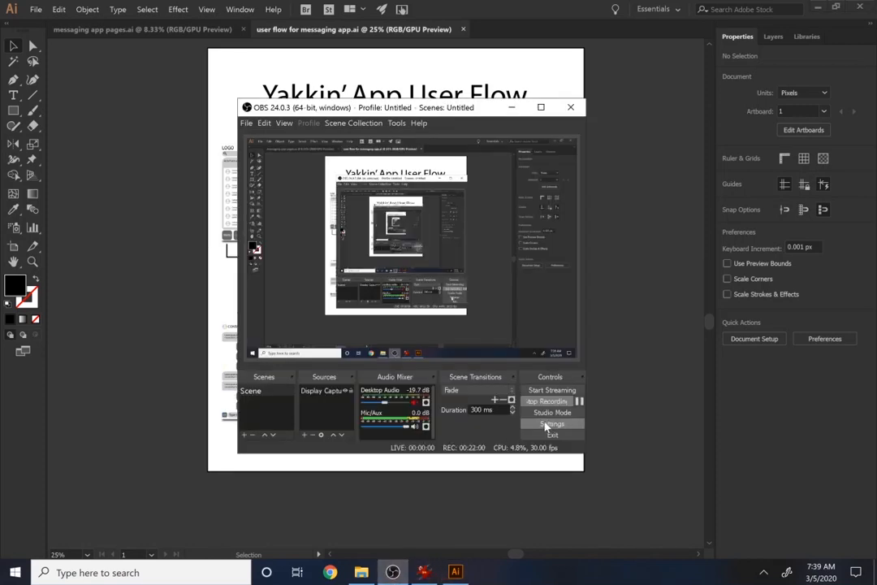